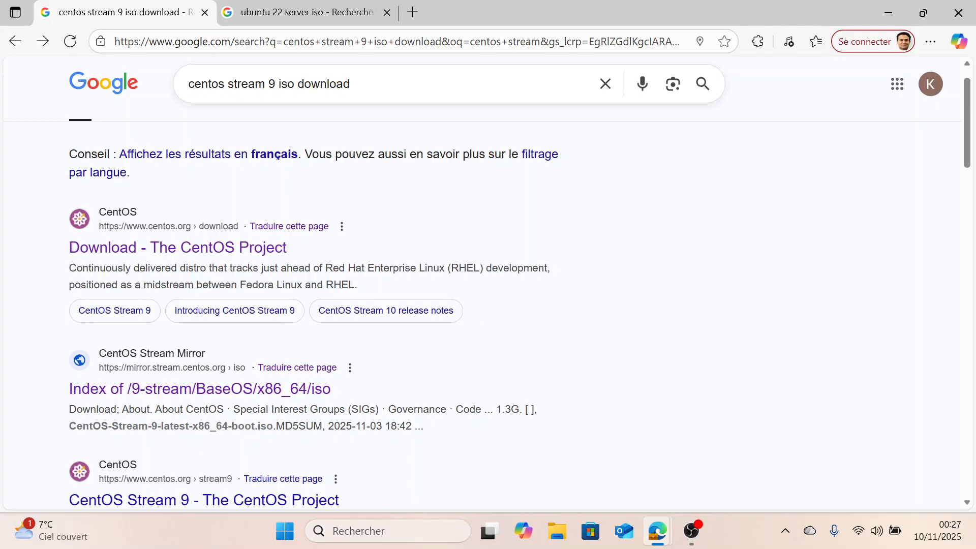
Launch Oracle VirtualBox and start a new virtual machine named centosvm
left_click(383, 528)
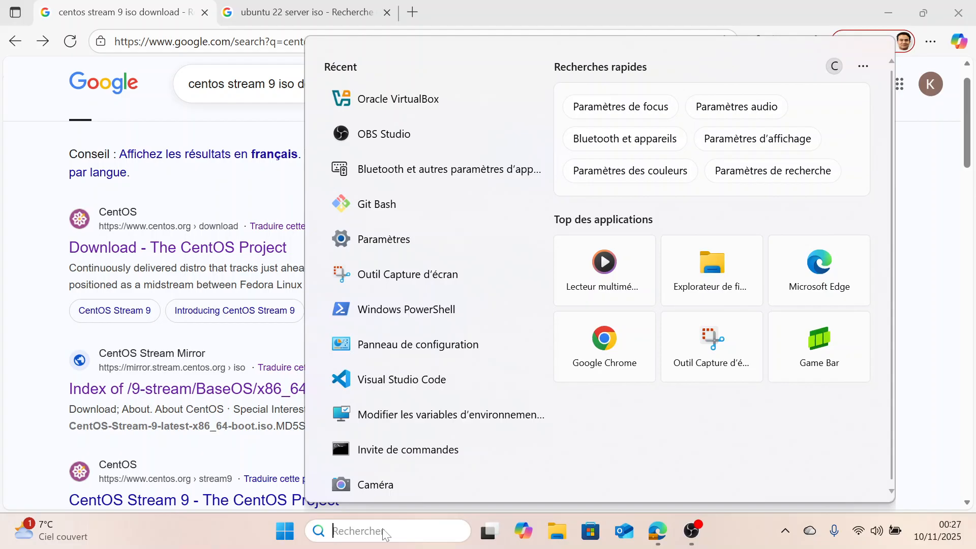
left_click(442, 101)
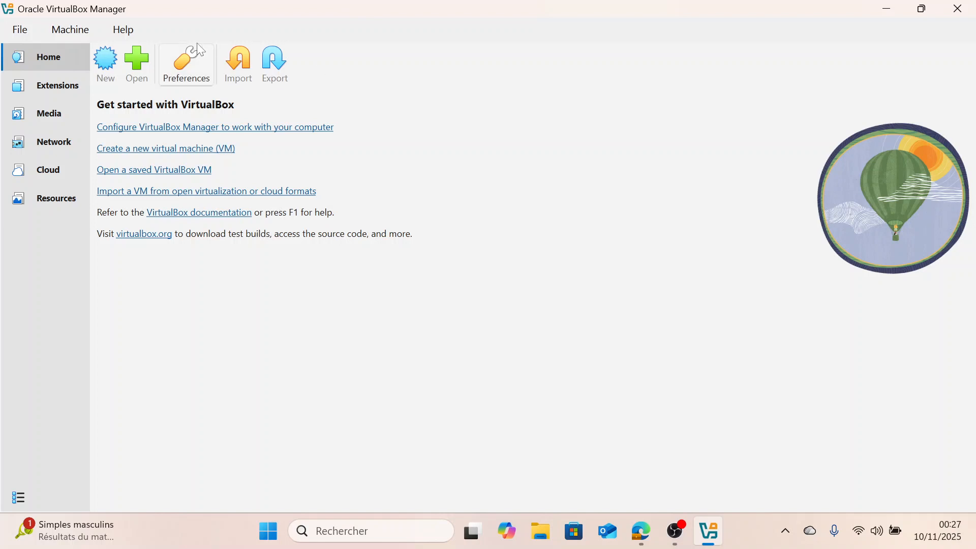
left_click(105, 59)
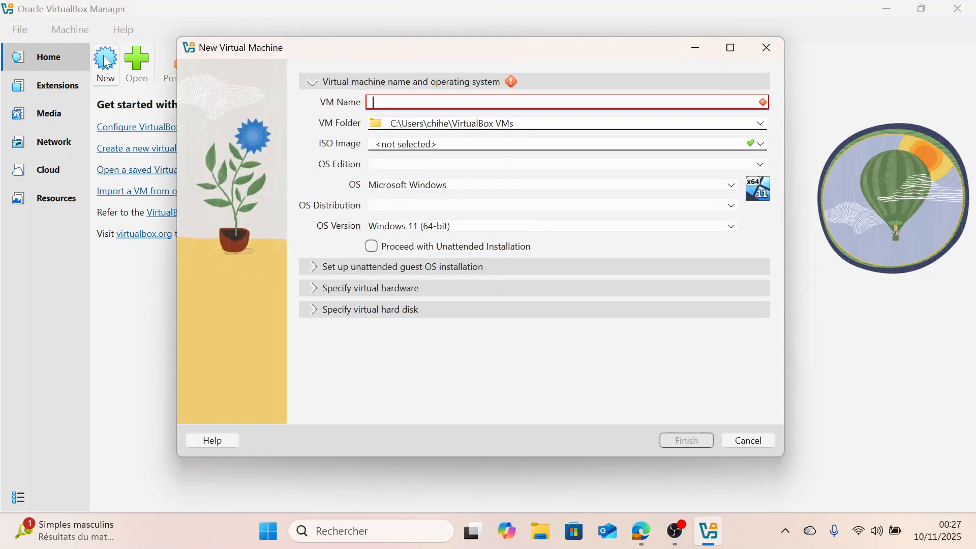
type("centosvm")
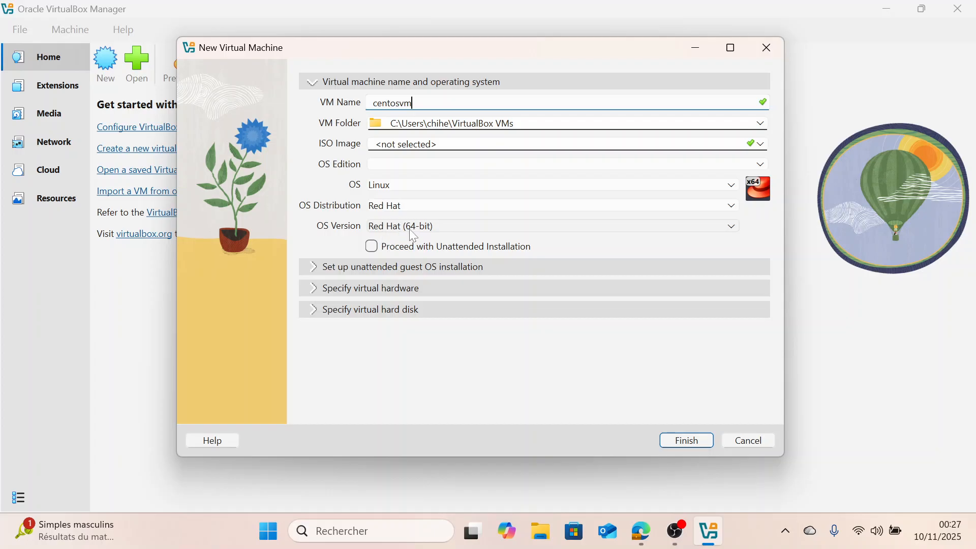
Allocate 4 CPUs and 4096 MB of base memory to the new virtual machine
left_click(355, 296)
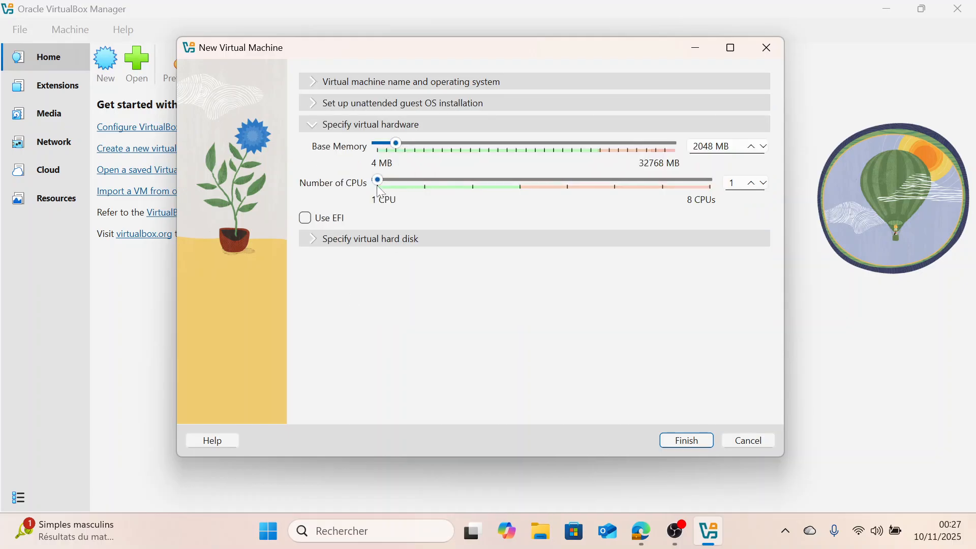
left_click_drag(378, 180, 521, 181)
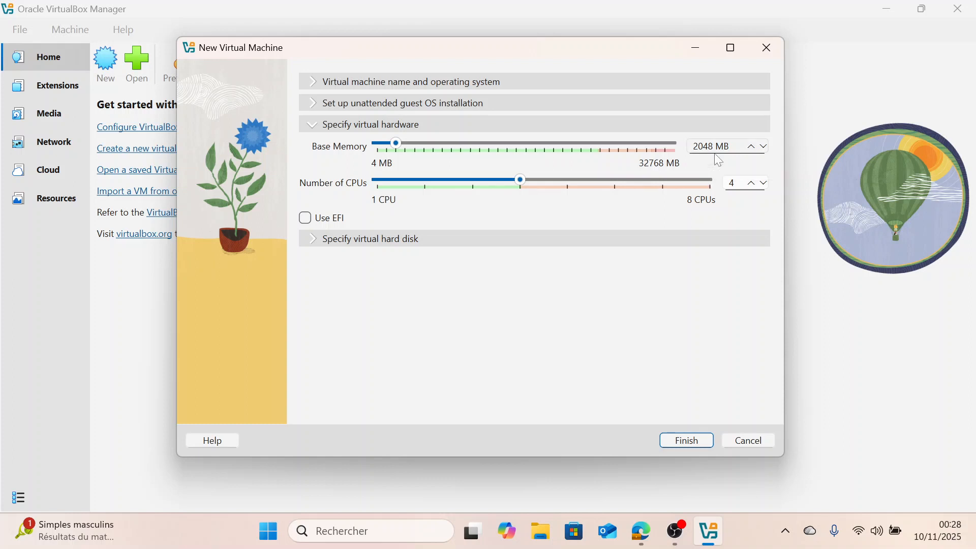
left_click_drag(399, 144, 416, 147)
Keep the default 20 GB VDI virtual hard disk and finish creating the virtual machine
left_click(420, 240)
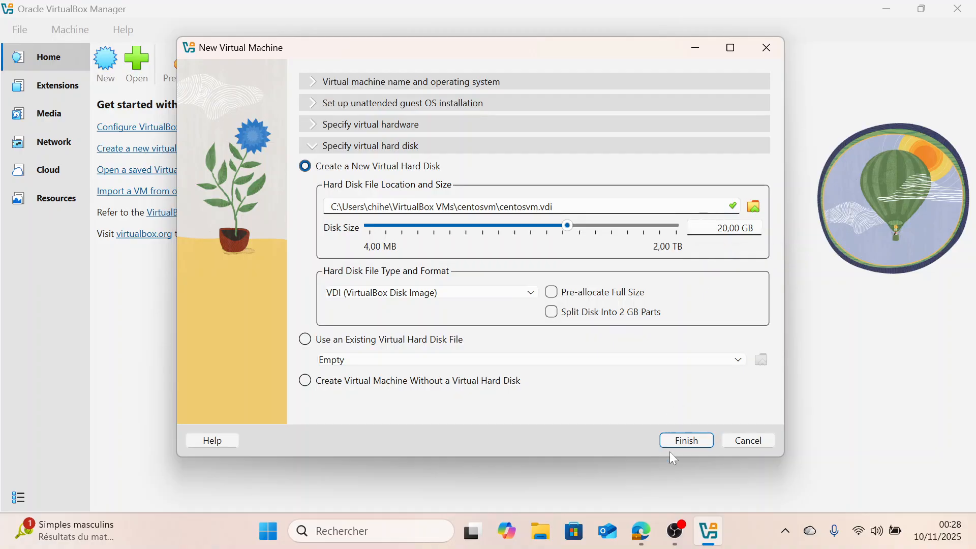
left_click(687, 440)
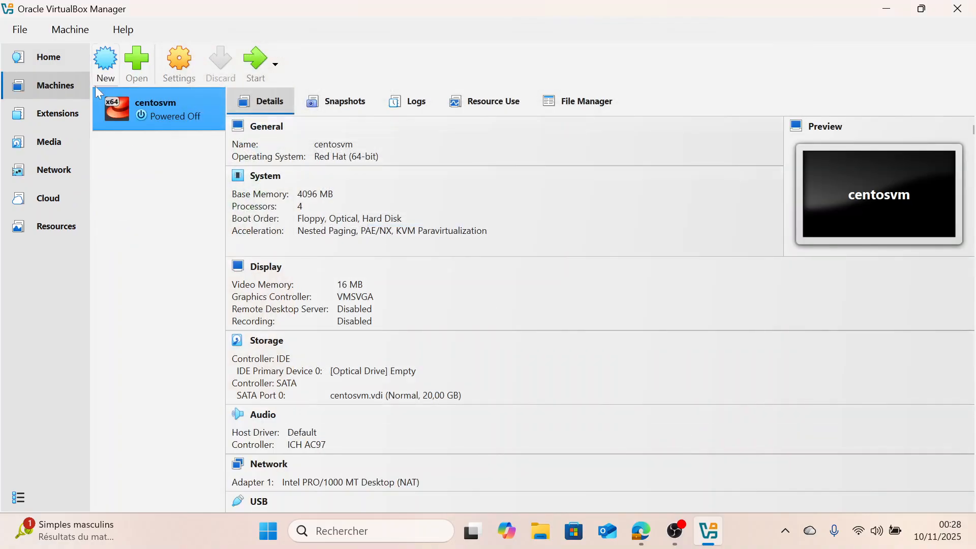
Open the centosvm settings and select the empty IDE optical drive under Storage
right_click(156, 111)
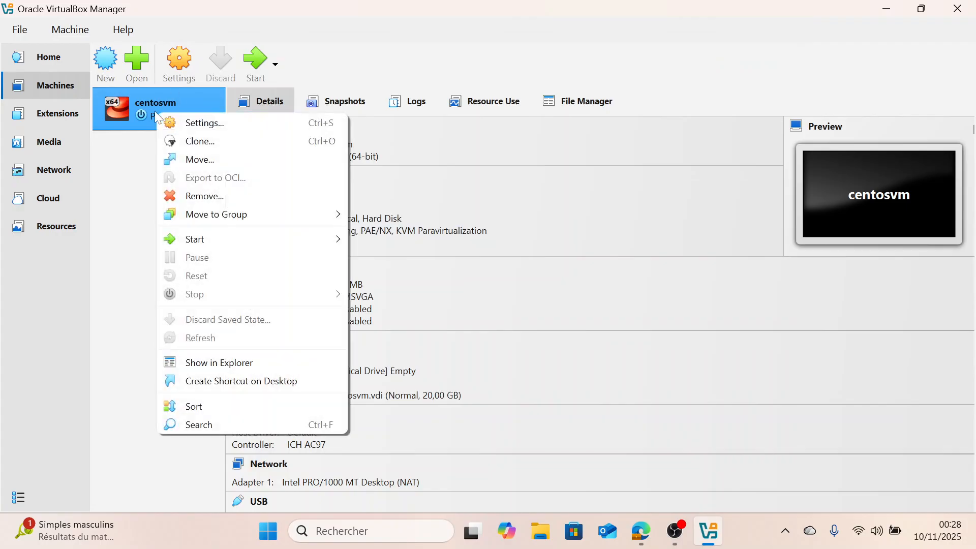
left_click(180, 117)
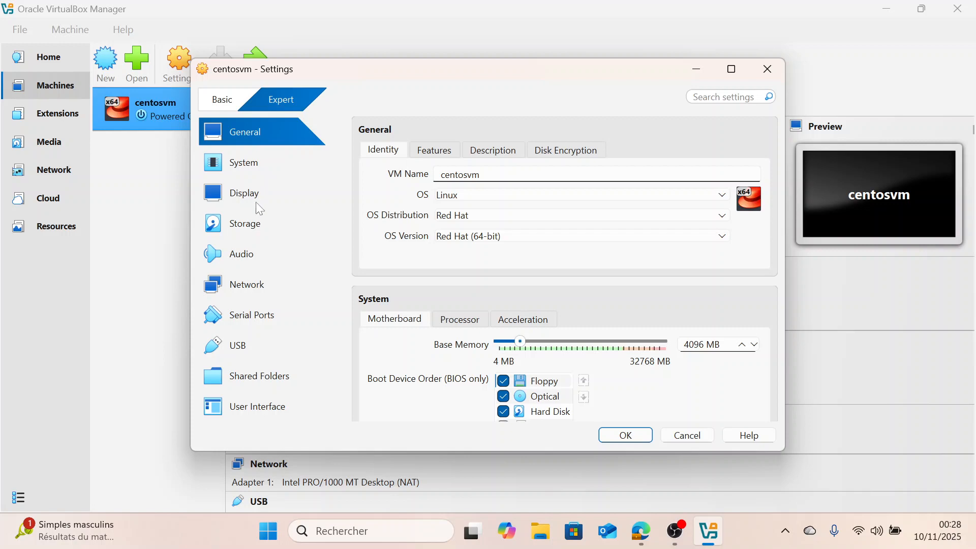
left_click(252, 224)
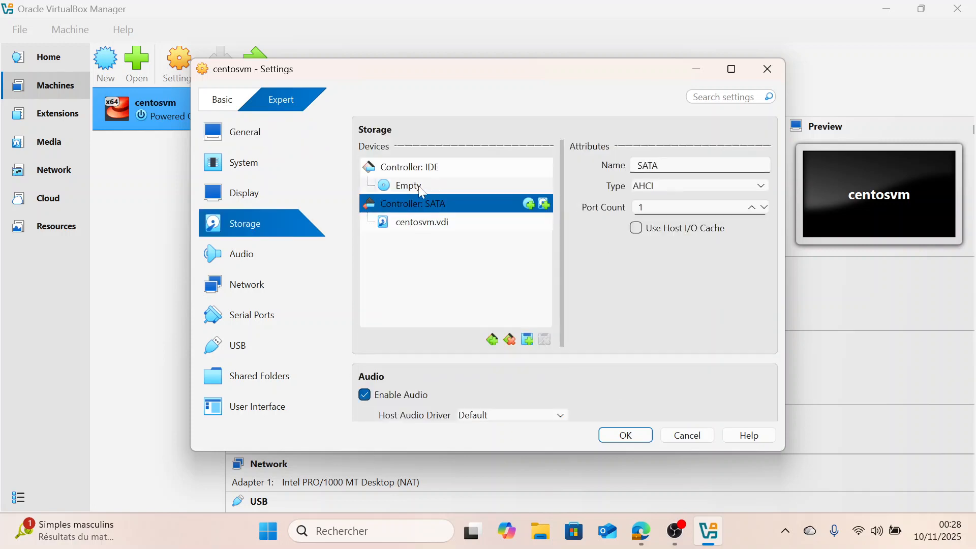
left_click(422, 189)
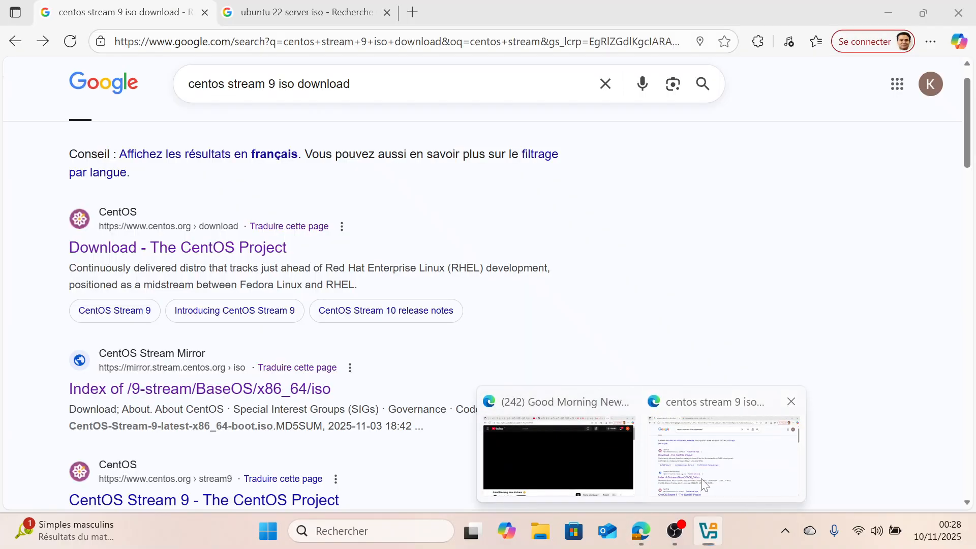
Check the CentOS Stream 9 x86_64 ISO files on the CentOS mirror page in the browser
left_click(709, 447)
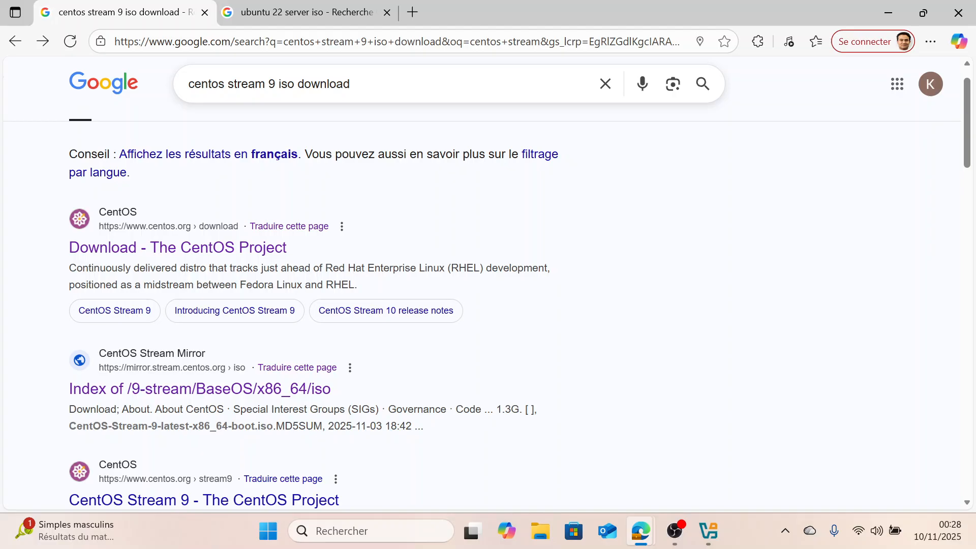
scroll(202, 198, "down", 1)
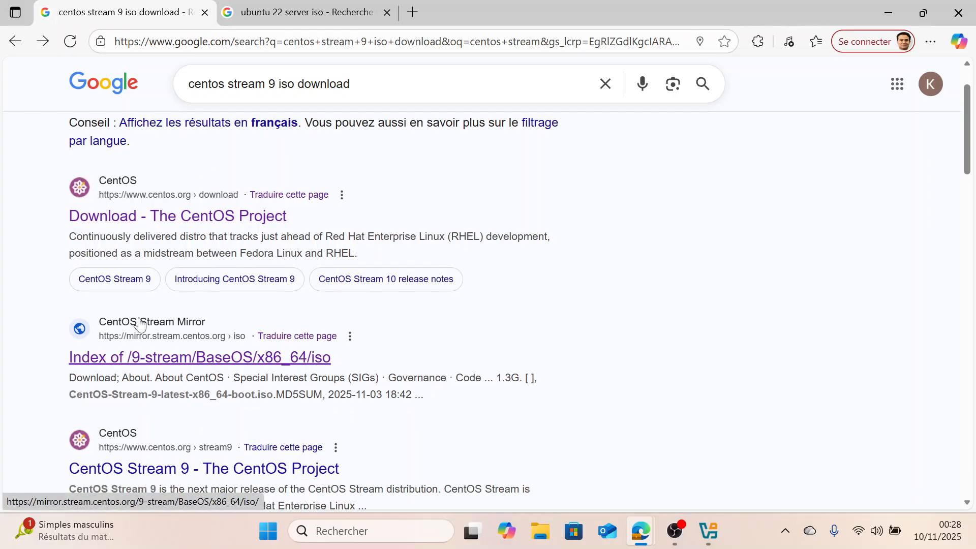
left_click(140, 362)
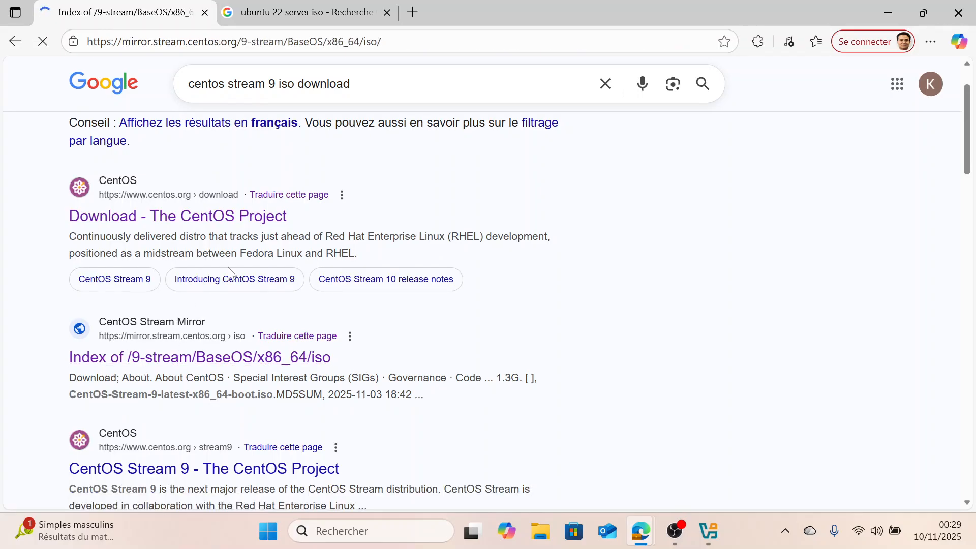
scroll(301, 222, "down", 2)
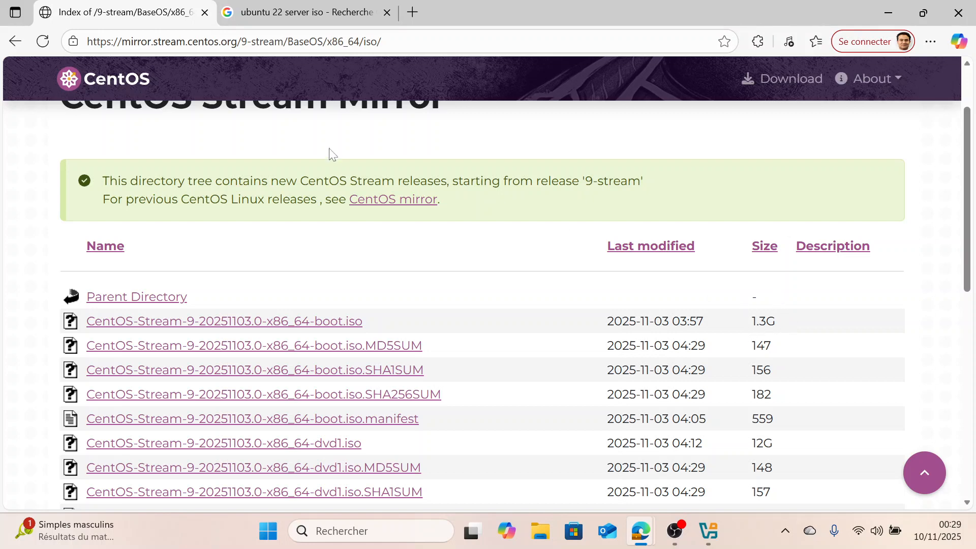
left_click(715, 527)
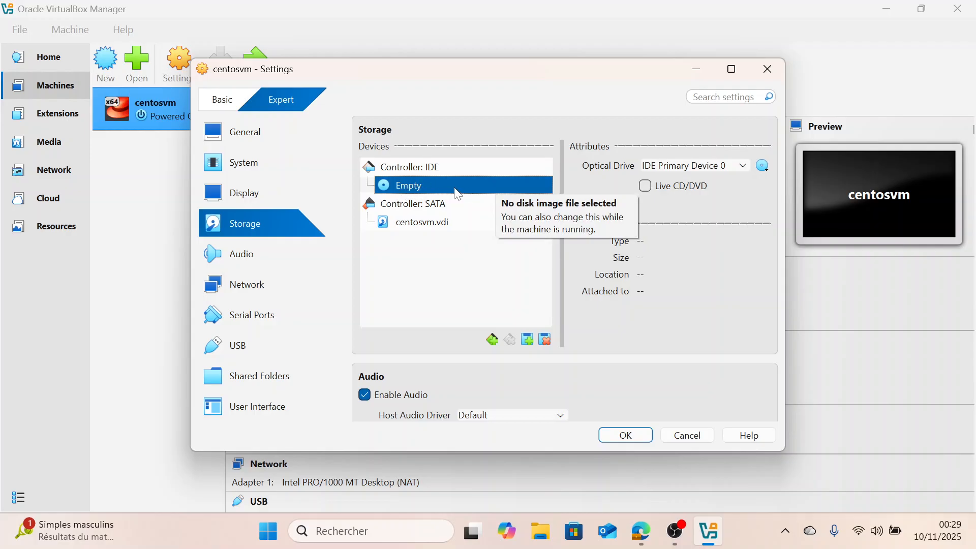
Load CentOS-Stream-9-20251103.0-x86_64-boot.iso from Downloads into the optical drive and enable Live CD/DVD
left_click(763, 170)
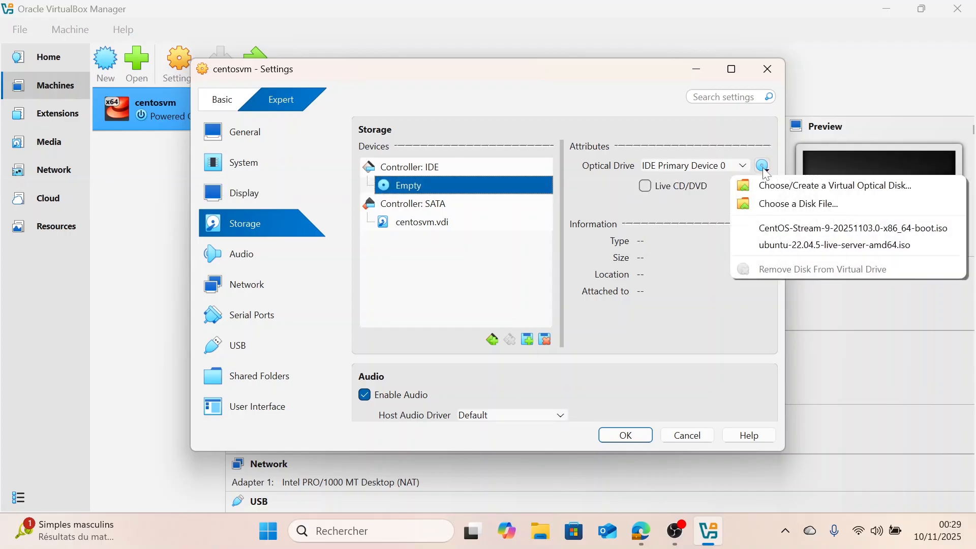
left_click(770, 203)
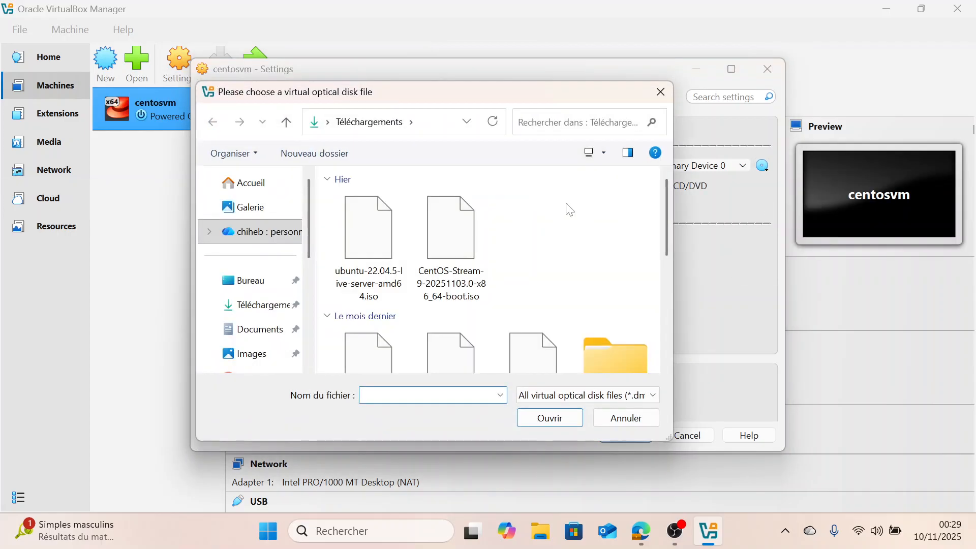
double_click(451, 224)
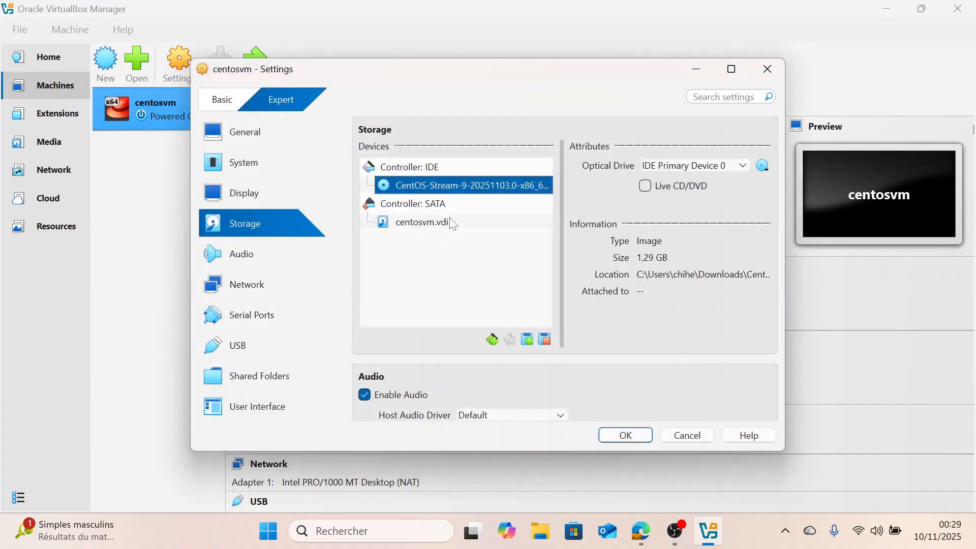
left_click(644, 186)
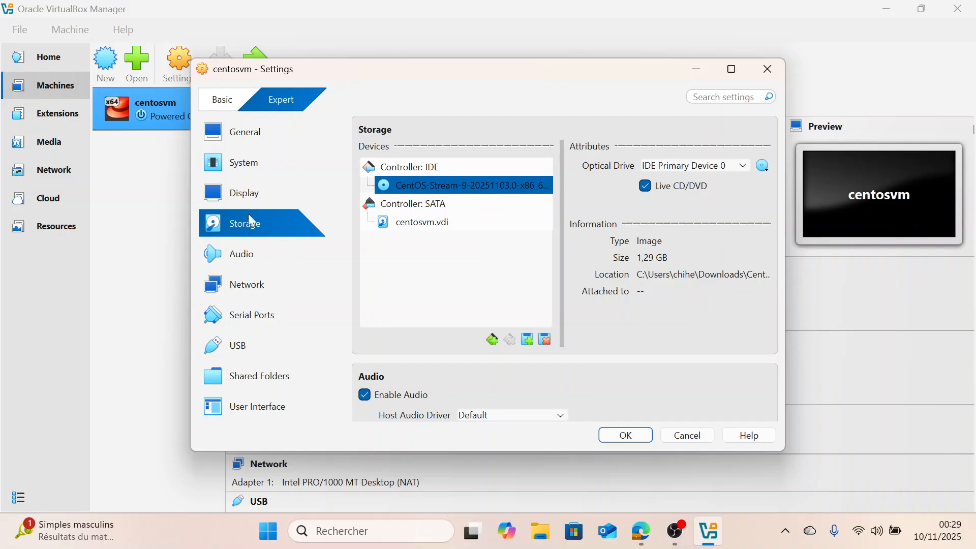
Enable Network Adapter 2 and attach it as a Bridged Adapter
left_click(242, 282)
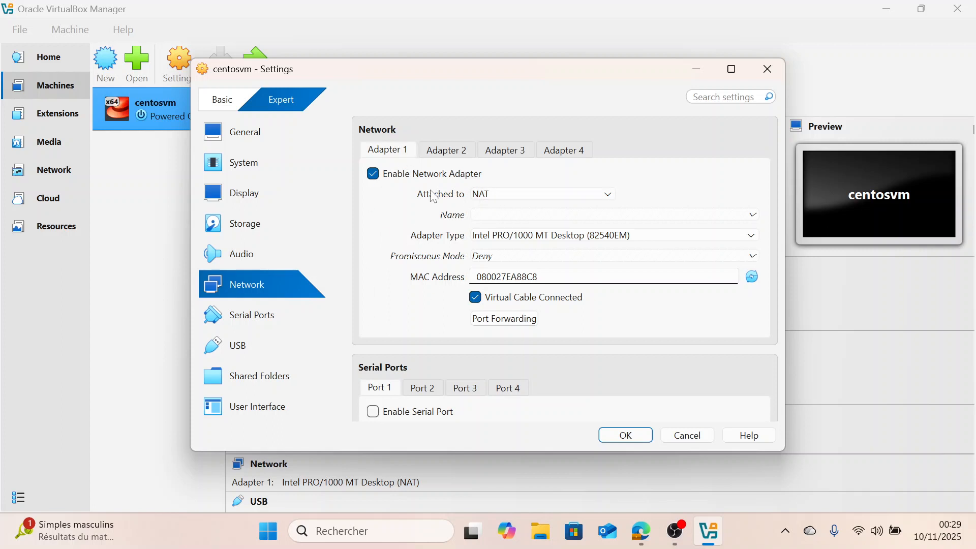
left_click(442, 158)
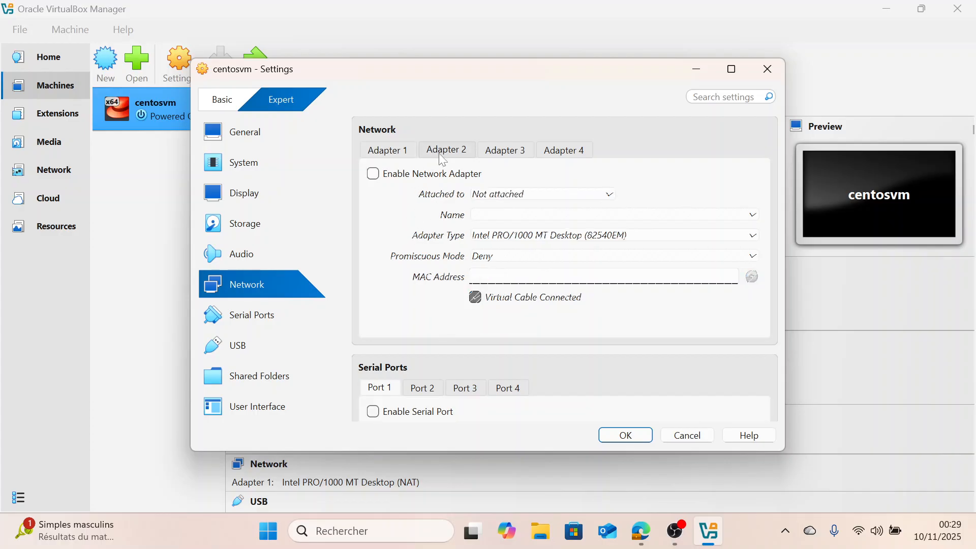
left_click(373, 173)
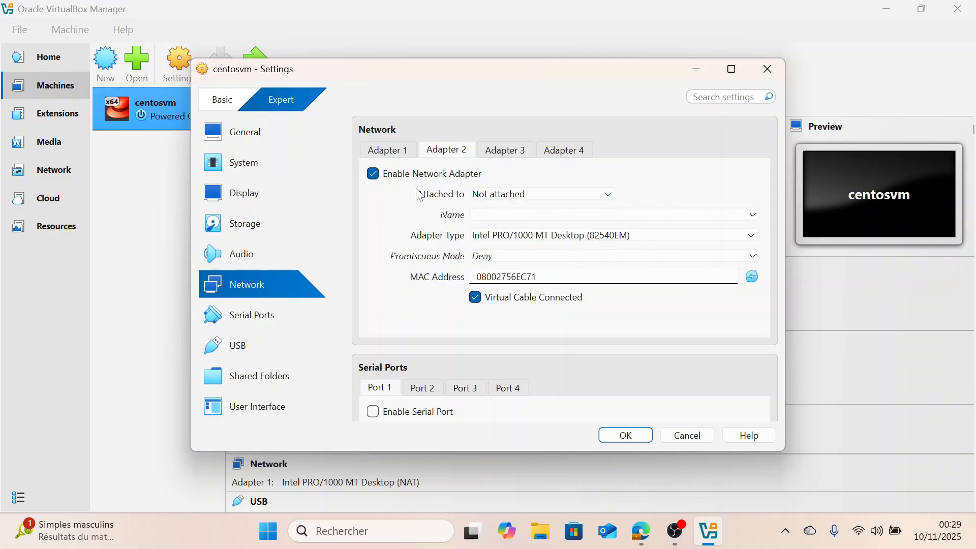
left_click(511, 195)
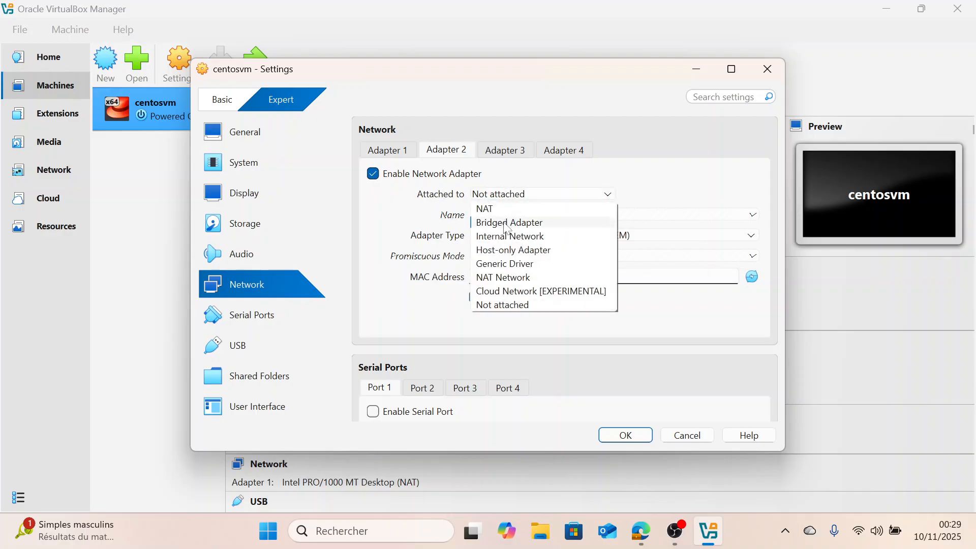
left_click(539, 229)
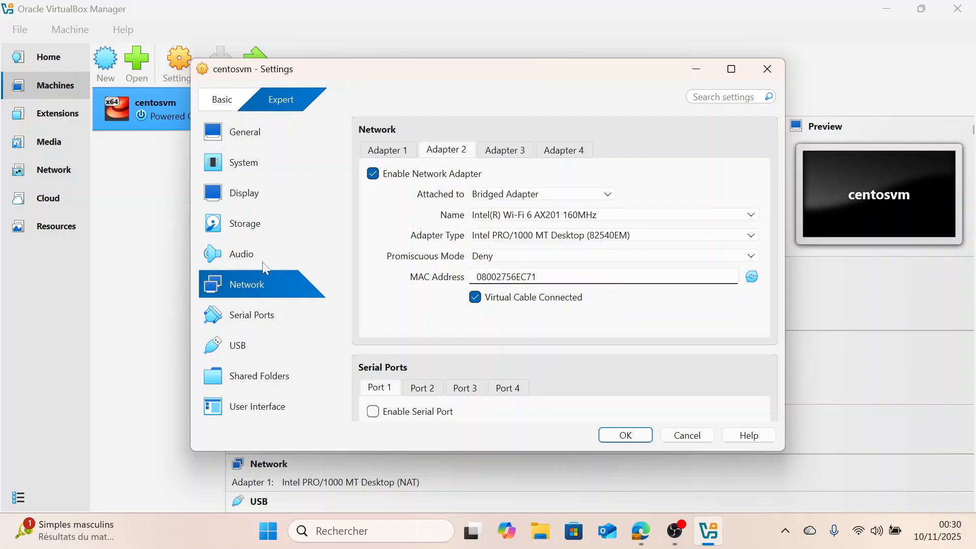
Set the system pointing device to USB Tablet and save the settings
left_click(259, 164)
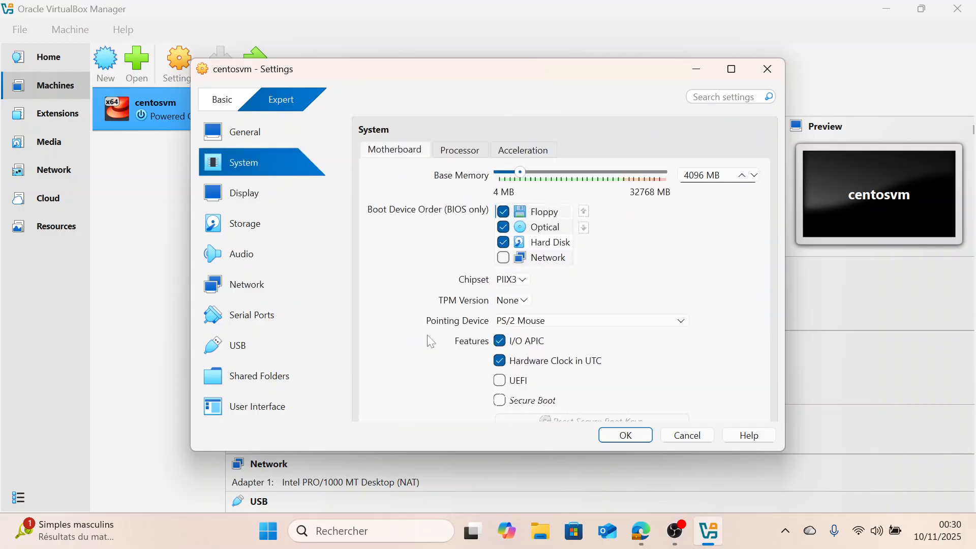
left_click(557, 327)
left_click(547, 350)
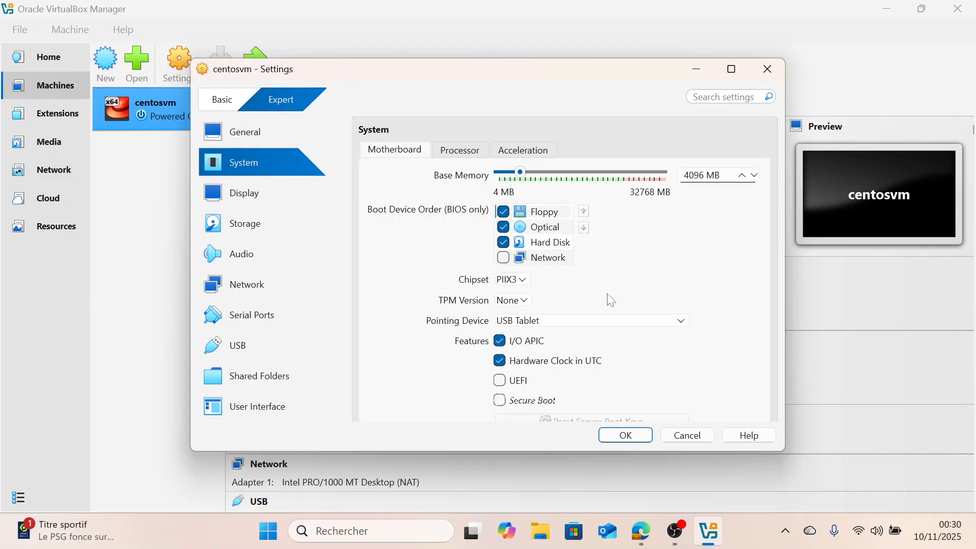
left_click(625, 438)
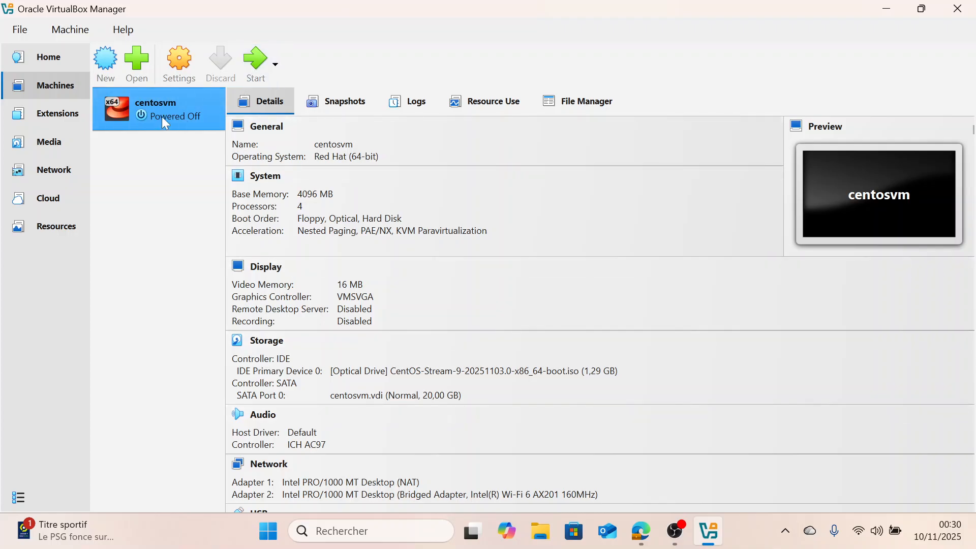
Start the centosvm virtual machine in a maximized window and let it capture the keyboard and mouse
left_click(256, 75)
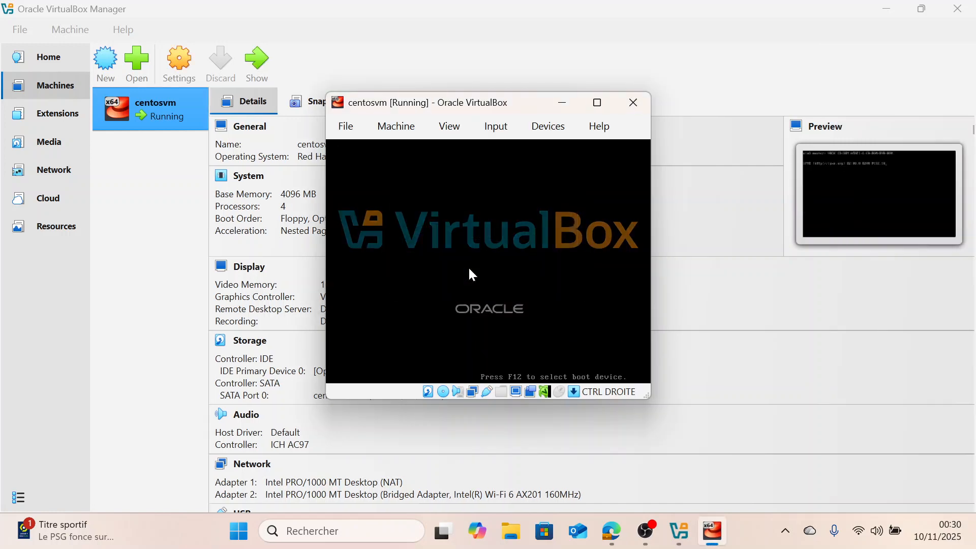
left_click(598, 102)
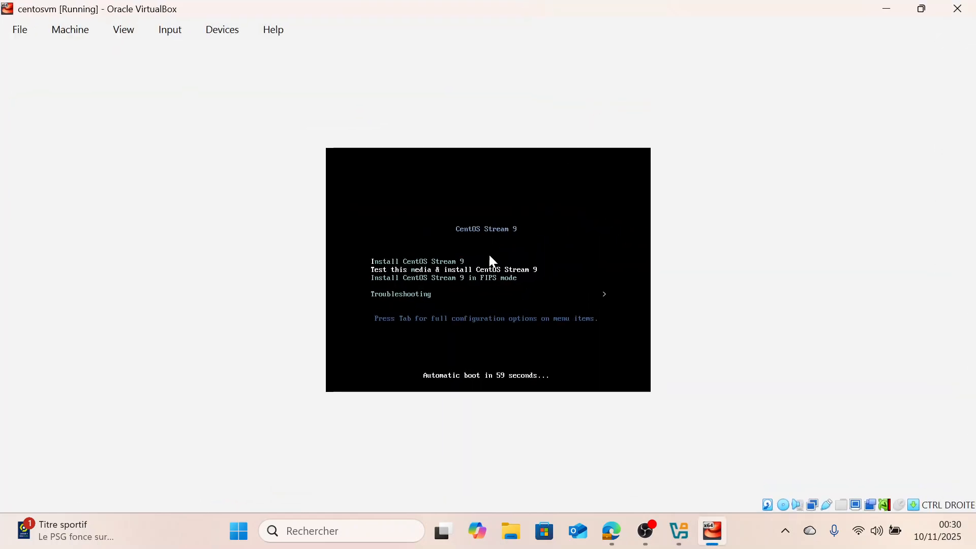
left_click(534, 231)
left_click(457, 370)
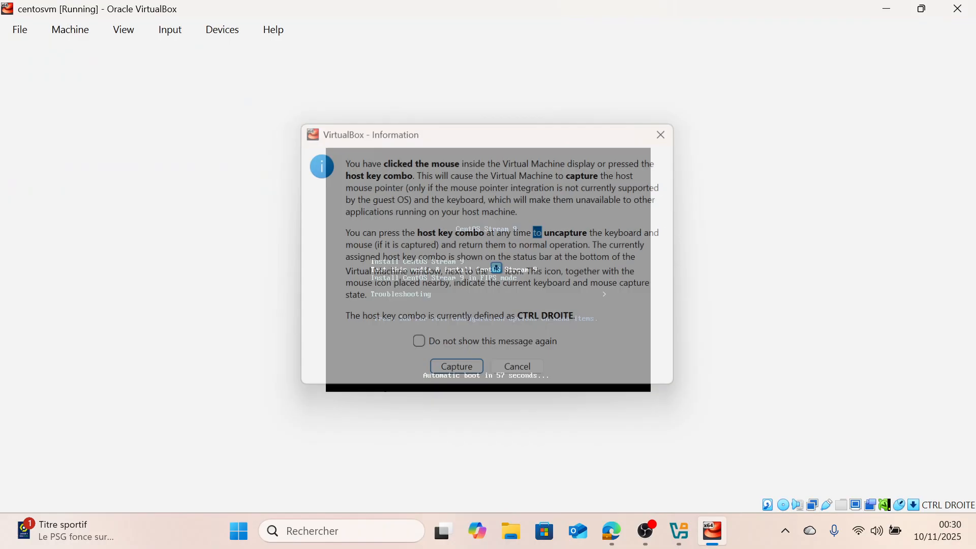
Boot Install CentOS Stream 9 from the installer menu and choose English as the installation language
key("Up")
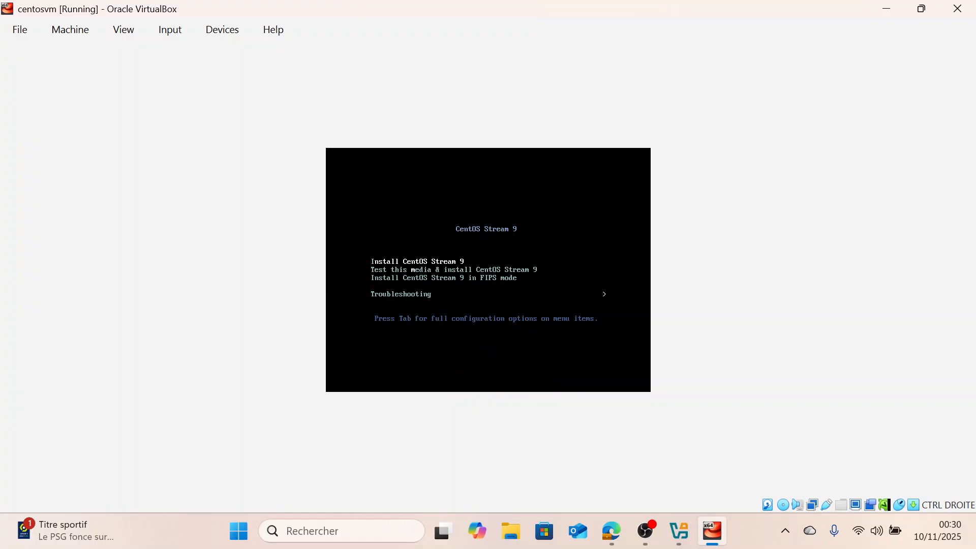
key("Down")
key("Up")
key("Return")
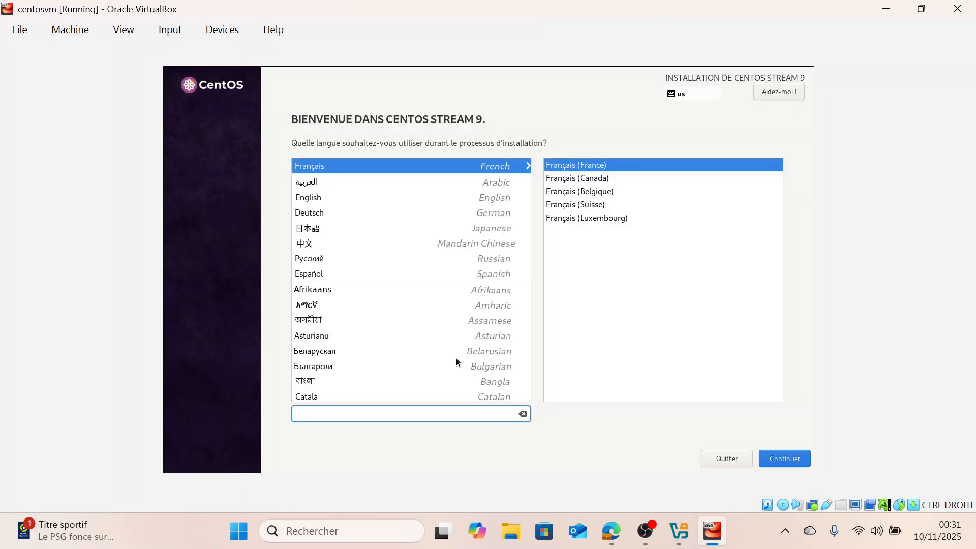
left_click(319, 200)
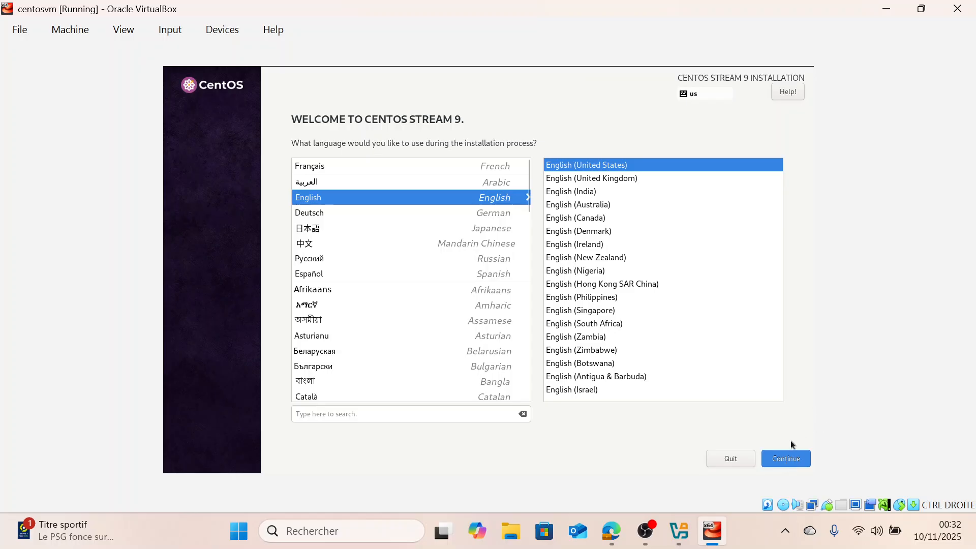
Continue to the summary, add the French keyboard layout and move it above English (US) as the default
left_click(777, 464)
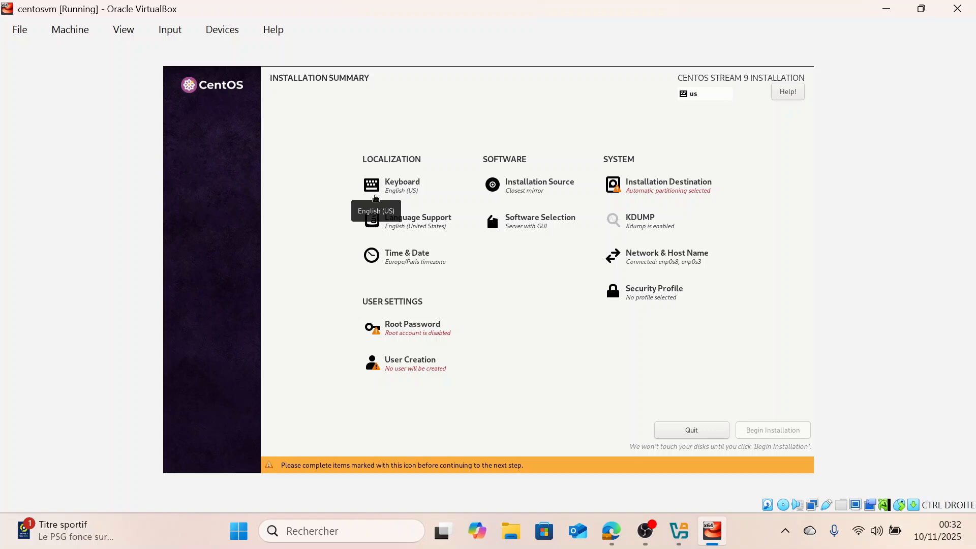
left_click(407, 189)
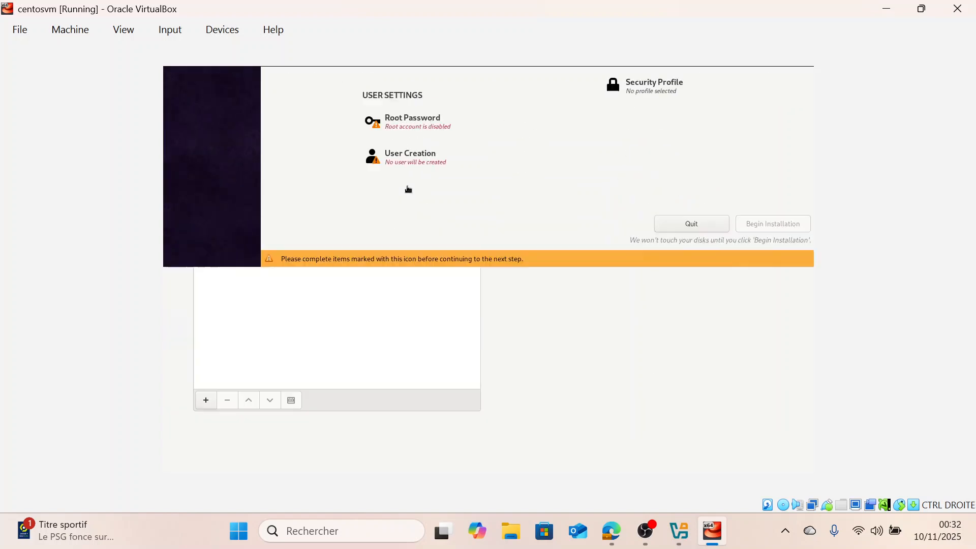
left_click(206, 400)
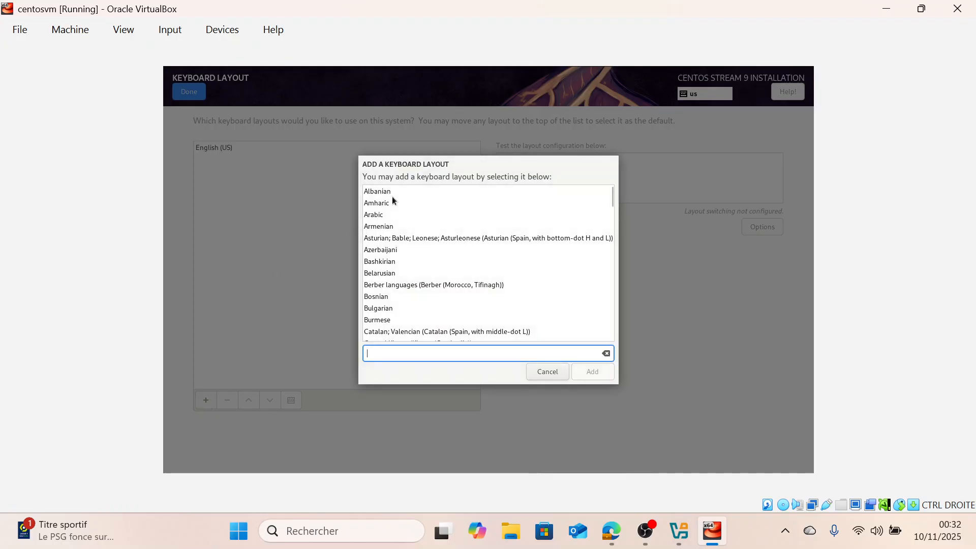
type("fr")
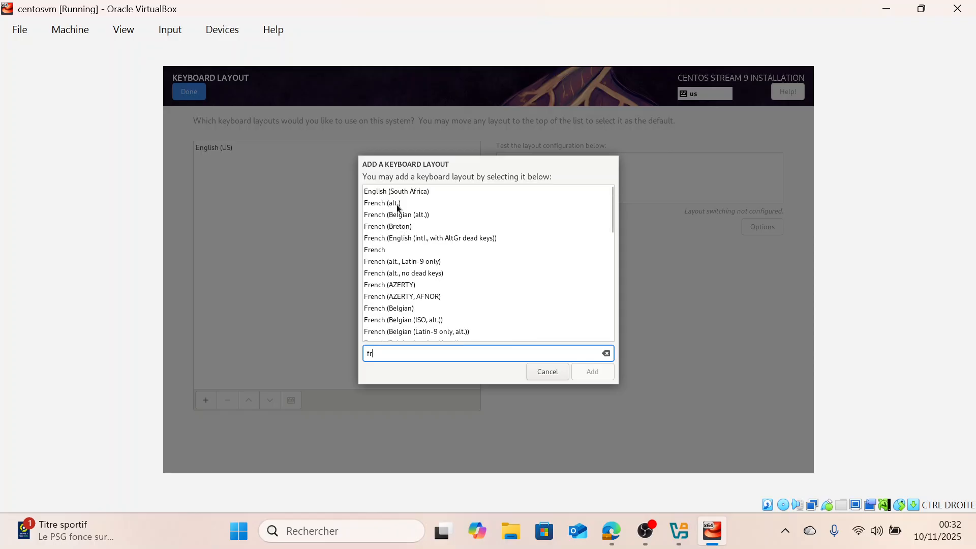
left_click(395, 249)
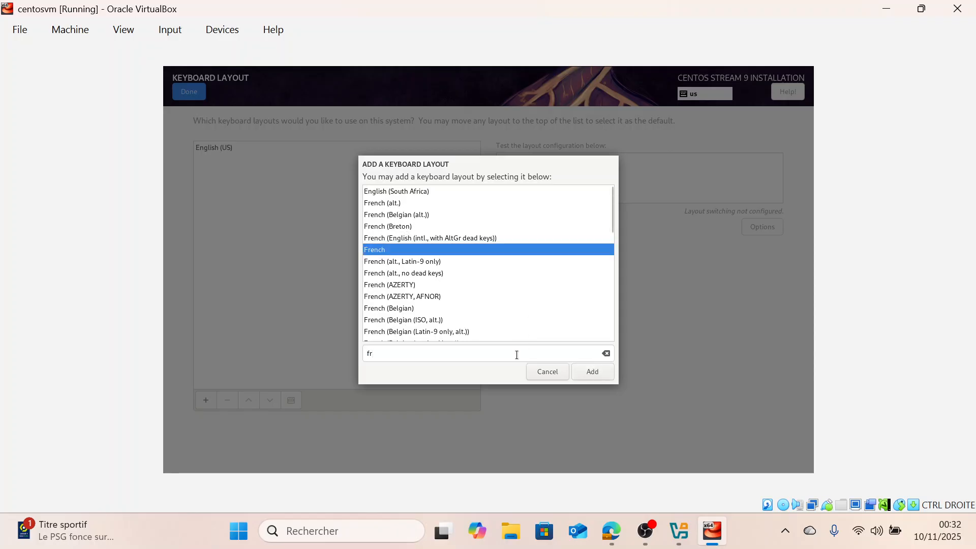
left_click(588, 370)
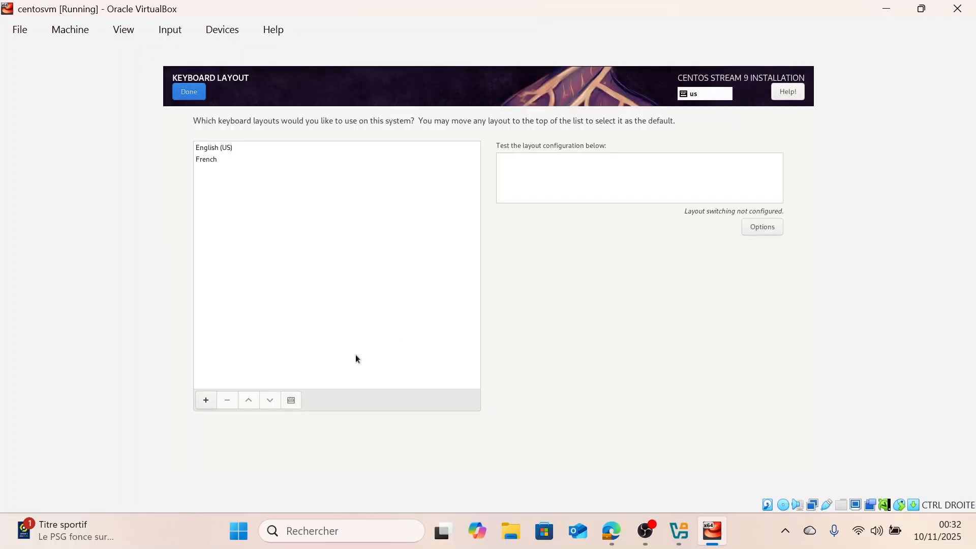
left_click(211, 161)
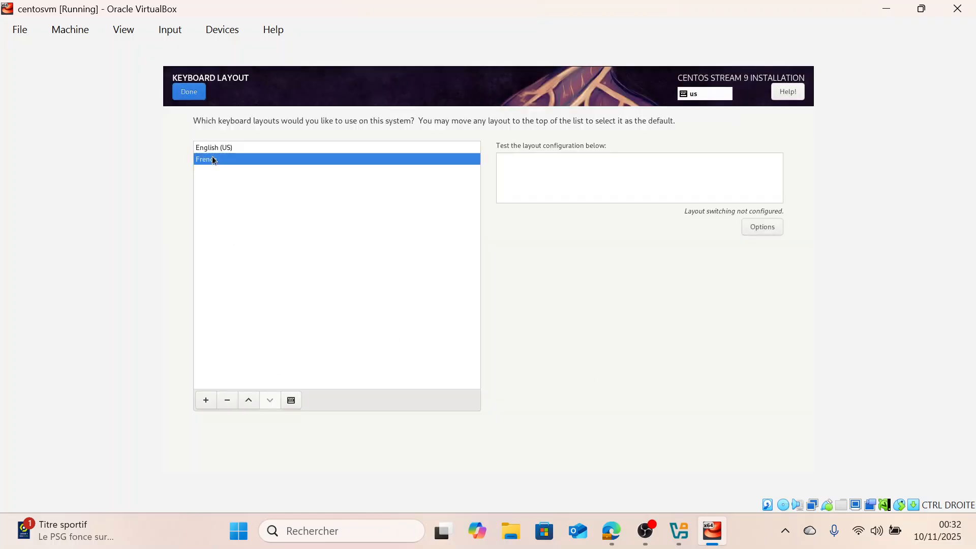
left_click(249, 401)
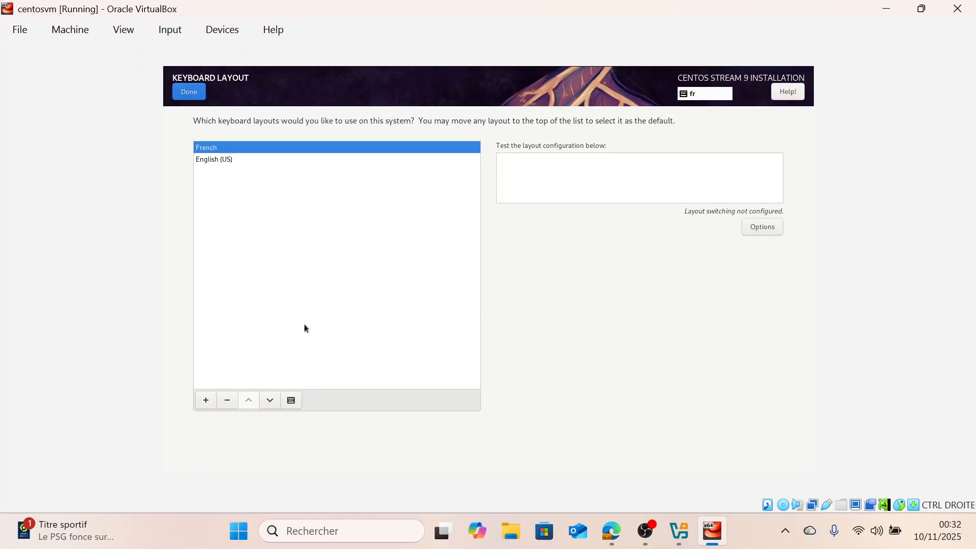
left_click(188, 96)
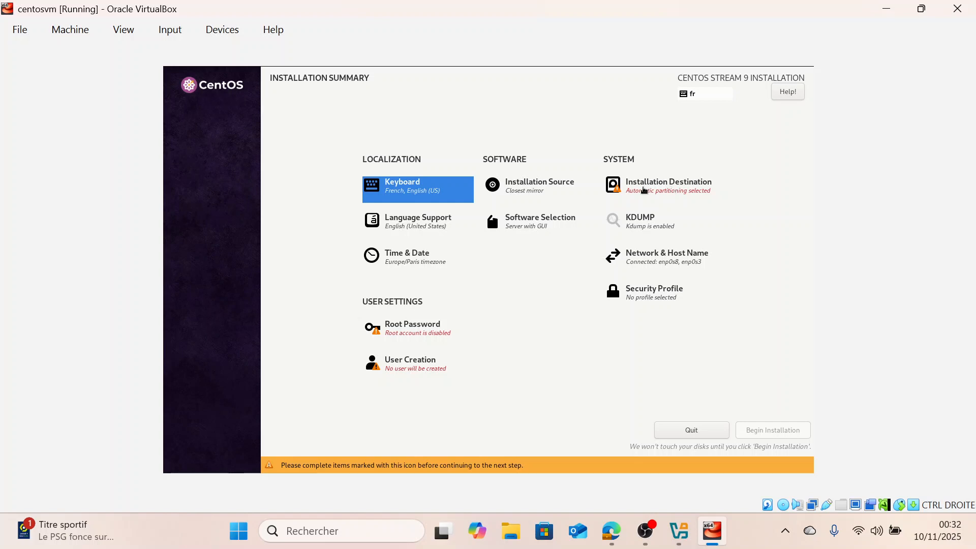
Select the 20 GiB ATA VBOX HARDDISK as installation destination with automatic storage configuration
left_click(644, 191)
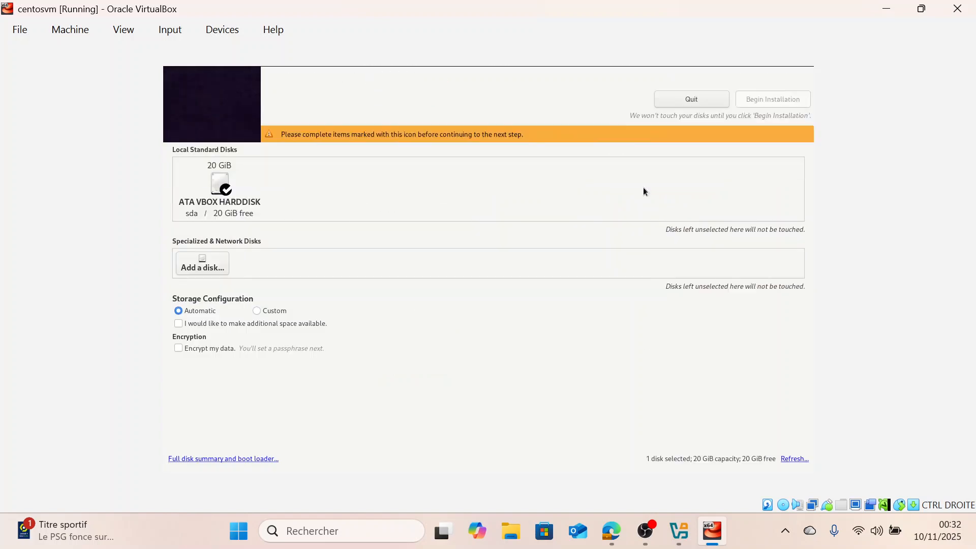
left_click(220, 184)
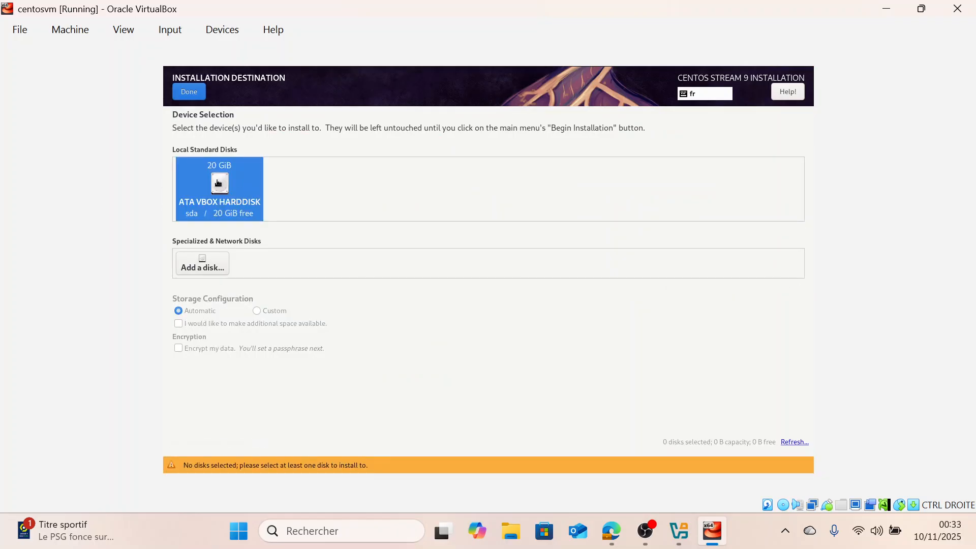
left_click(218, 183)
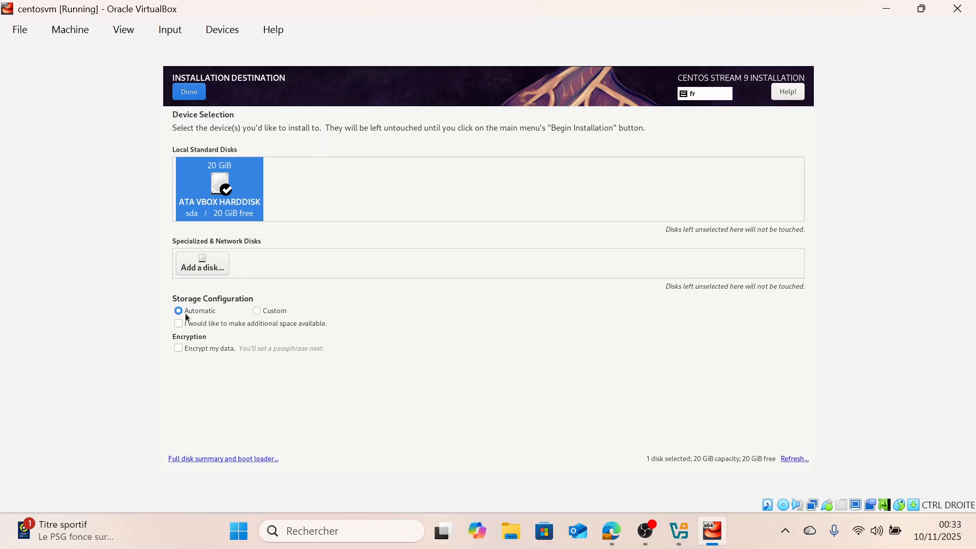
left_click(182, 90)
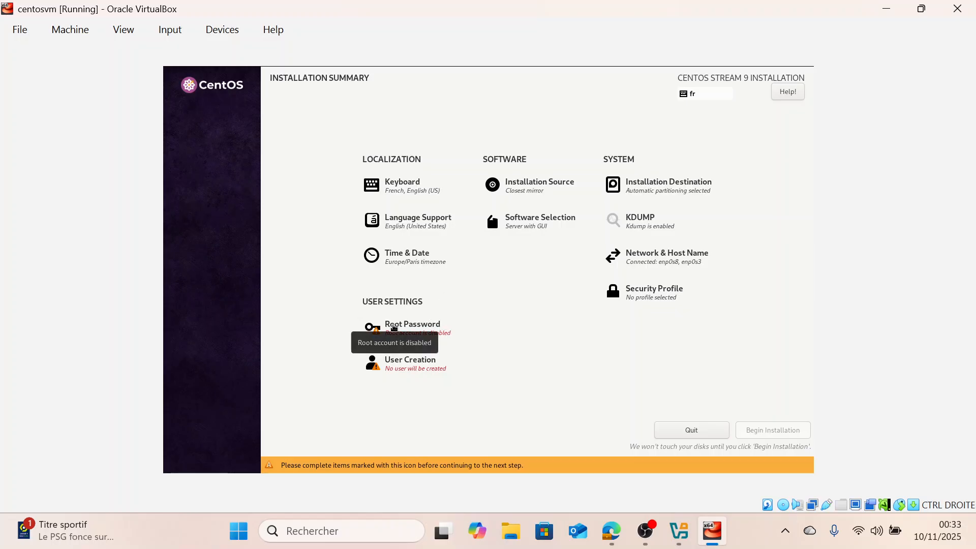
Enter and confirm the root password, then accept it despite the too-short warning
left_click(394, 328)
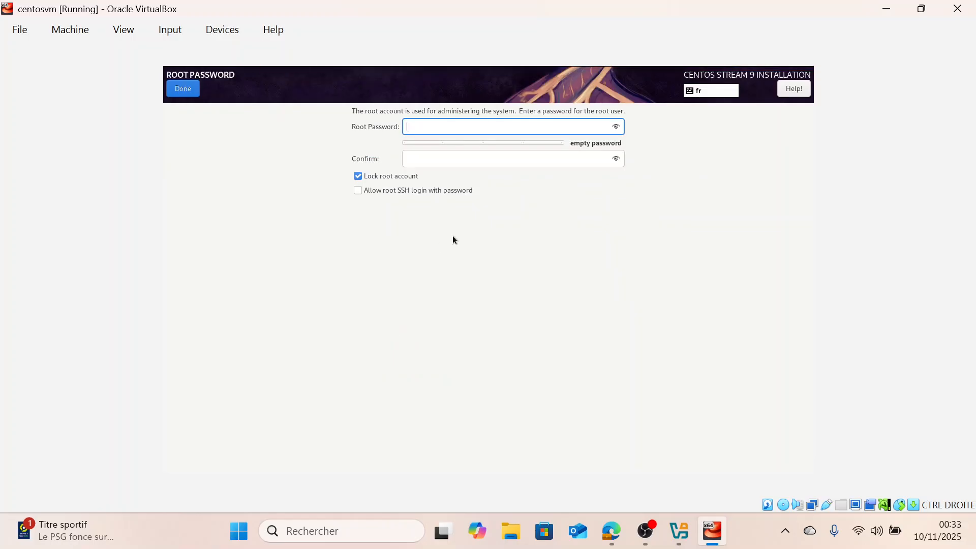
type("root")
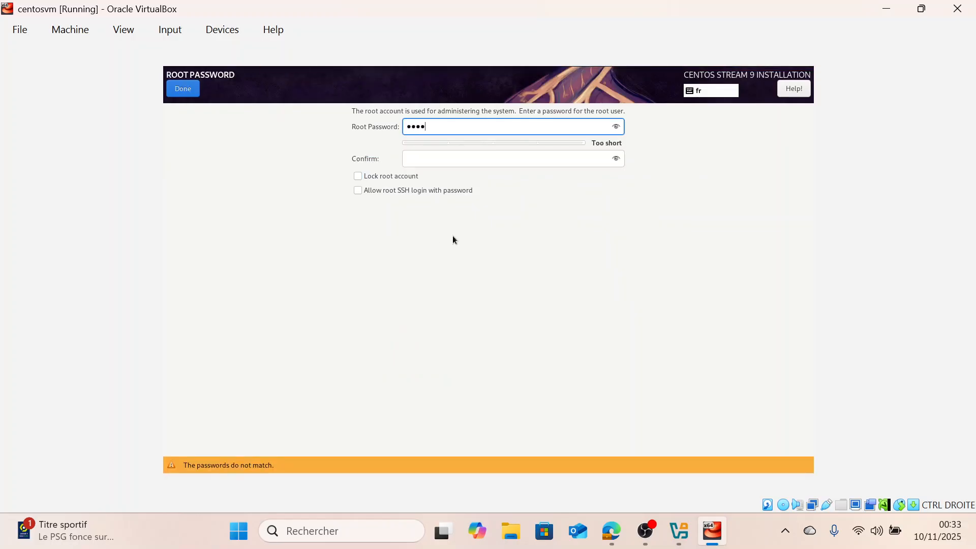
left_click(456, 159)
type("root")
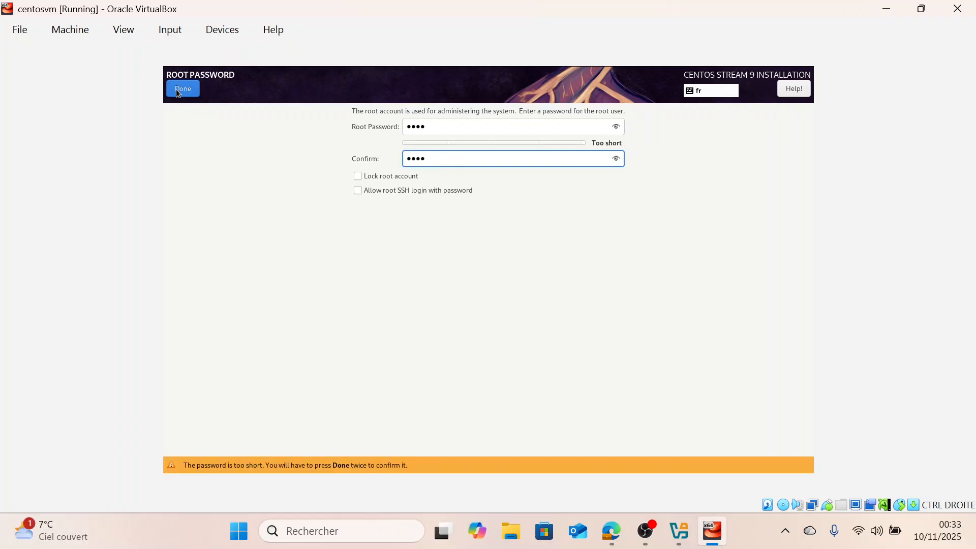
left_click(183, 90)
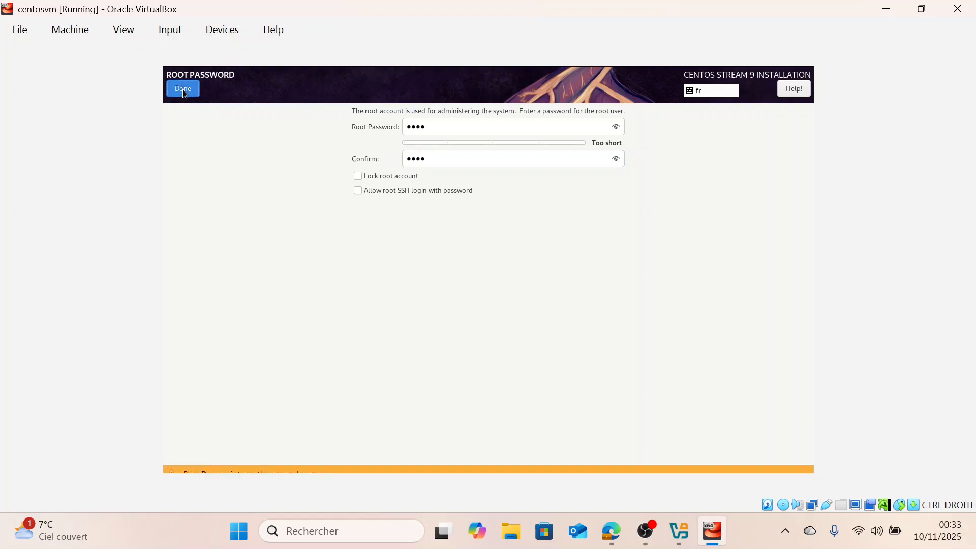
left_click(183, 89)
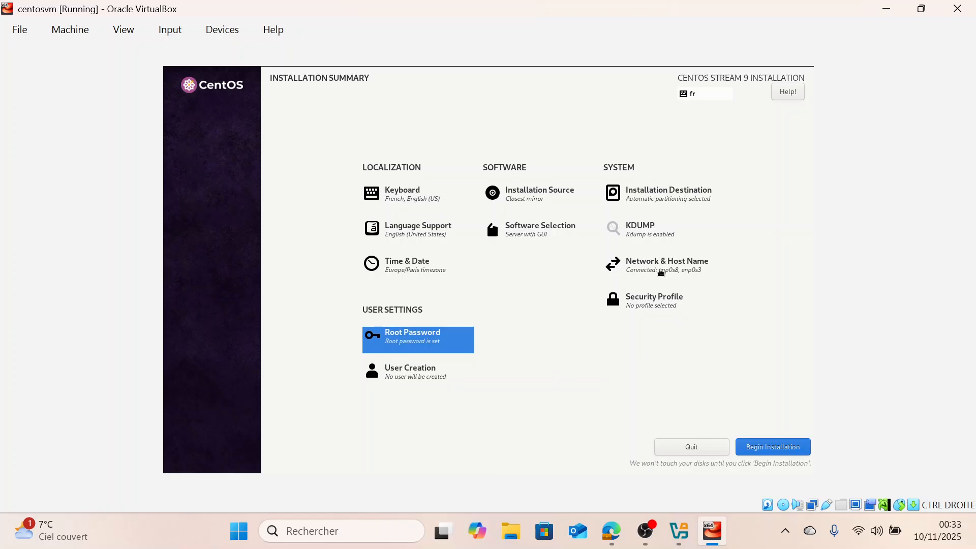
Select the enp0s8 Ethernet connection and set the host name to centosvm
left_click(662, 268)
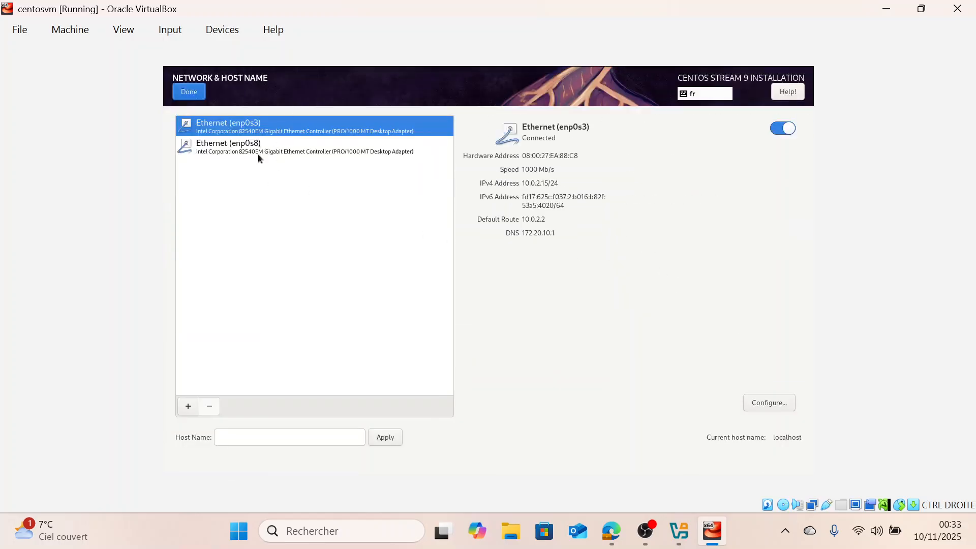
left_click(287, 153)
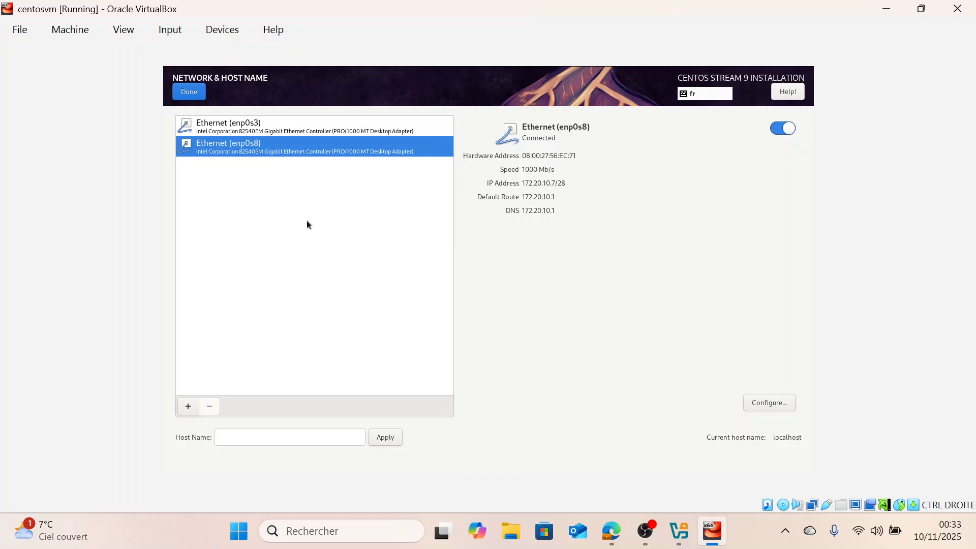
left_click(267, 438)
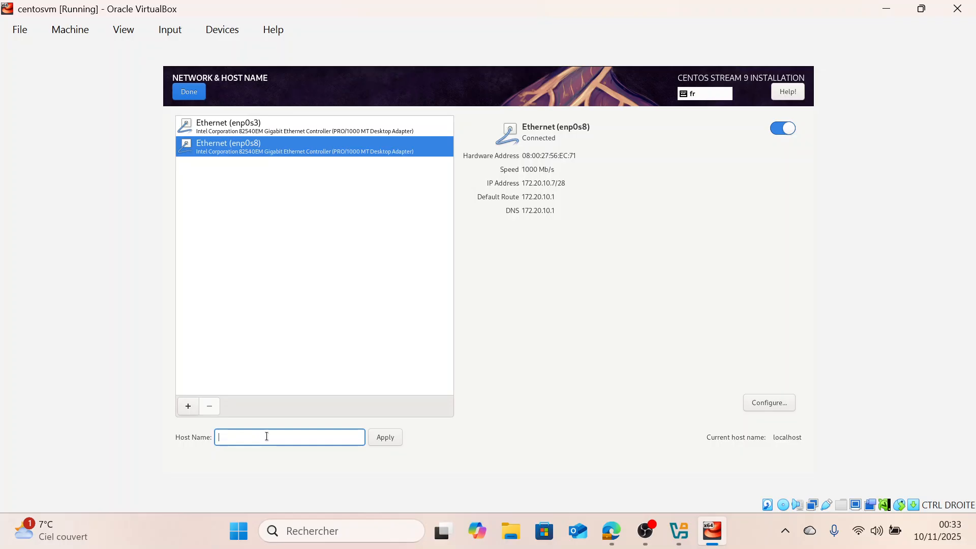
type("centosvm")
left_click(391, 437)
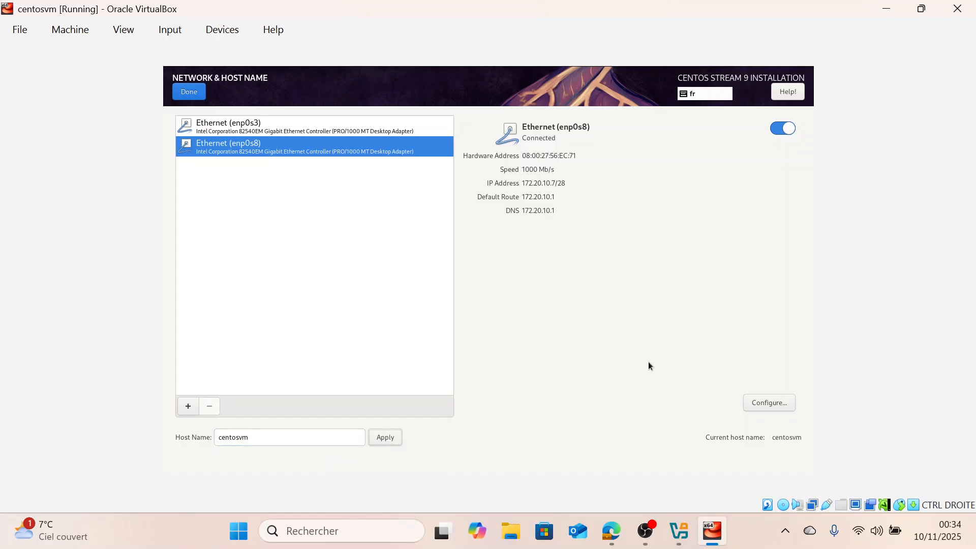
left_click(191, 93)
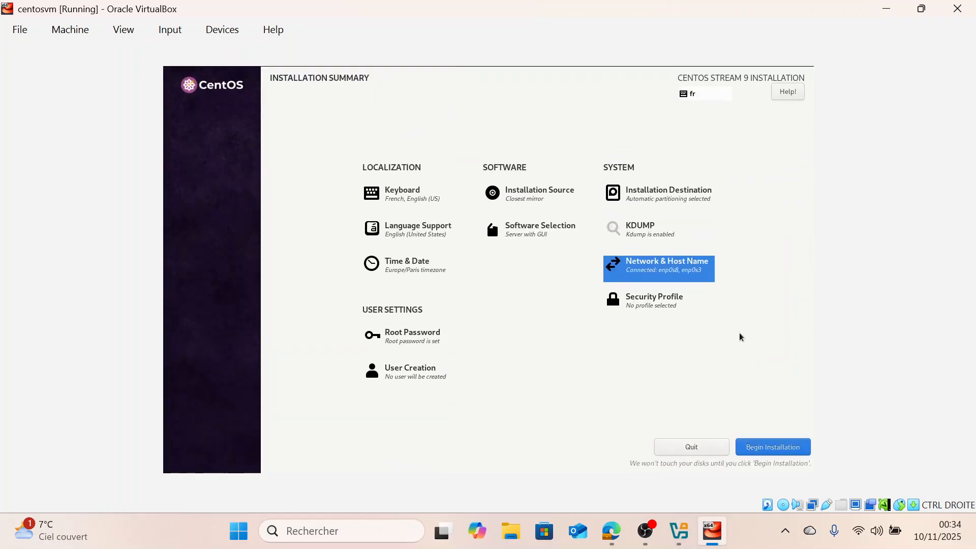
Begin the installation
left_click(778, 448)
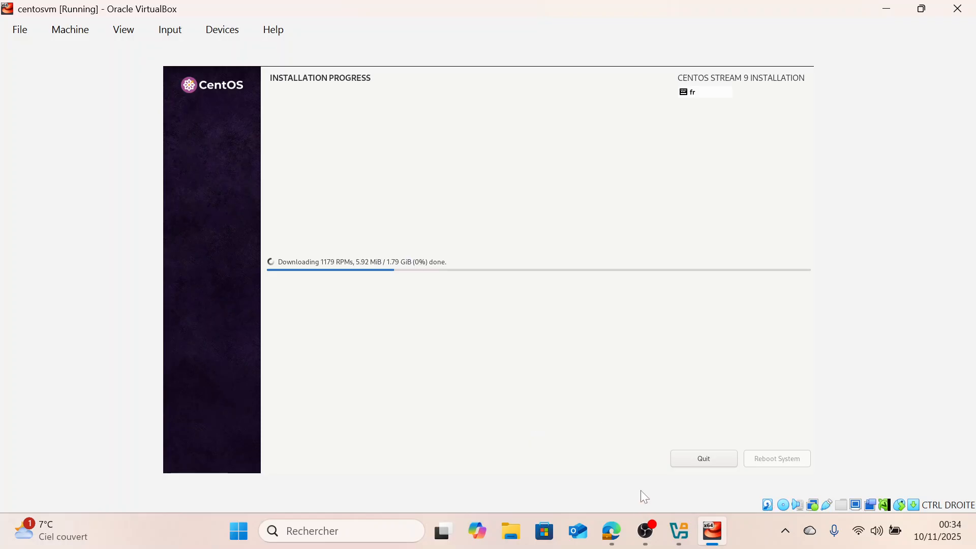
left_click(645, 531)
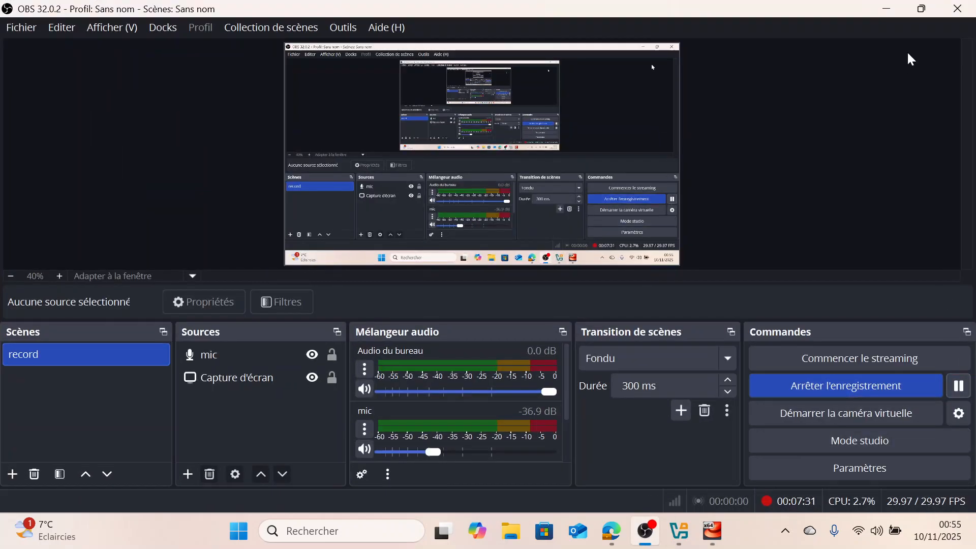
left_click(887, 8)
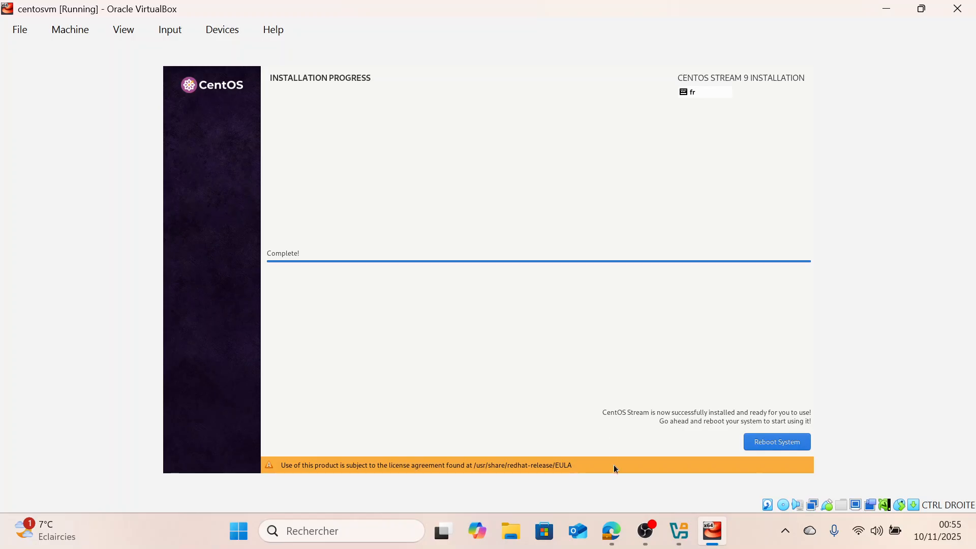
Shut down centosvm from VirtualBox Manager, choosing not to show the shutdown question again
left_click(669, 535)
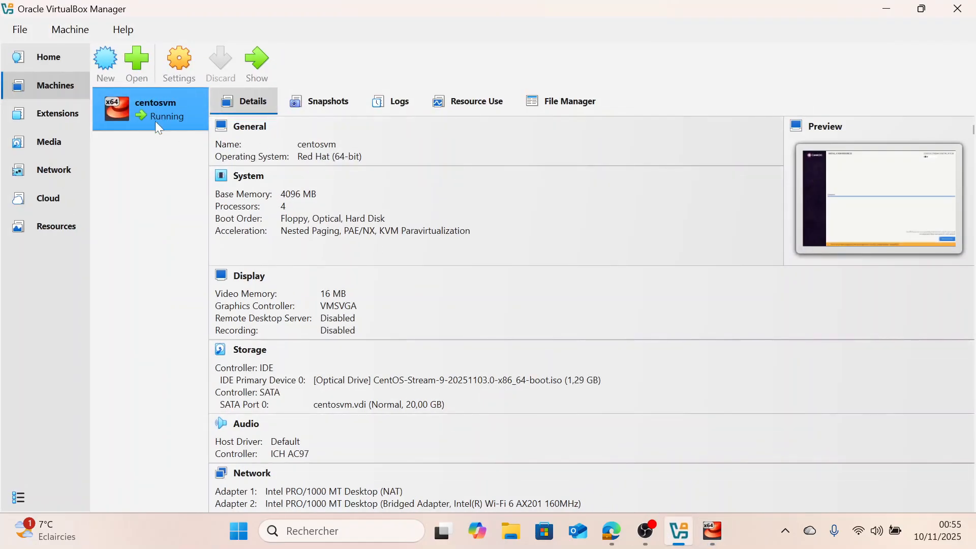
right_click(153, 118)
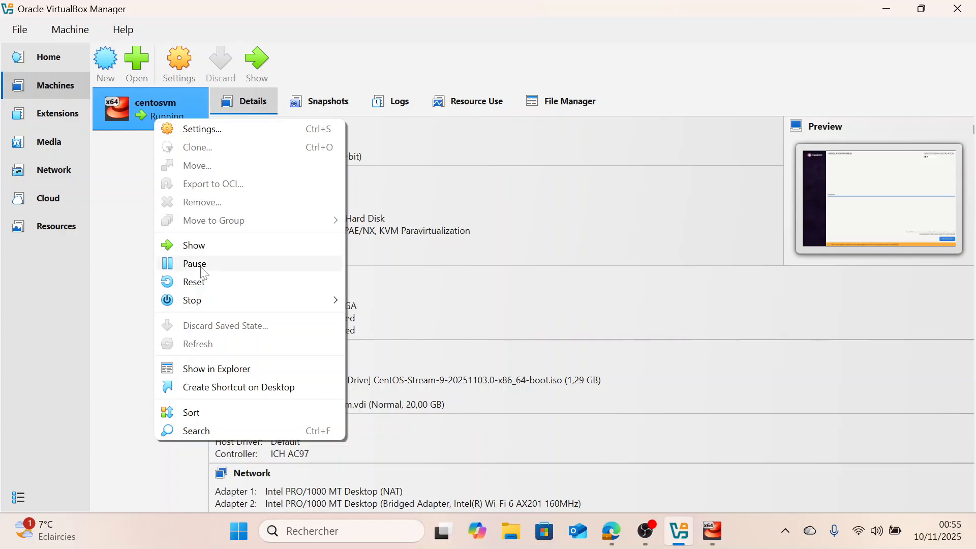
mouse_move(204, 300)
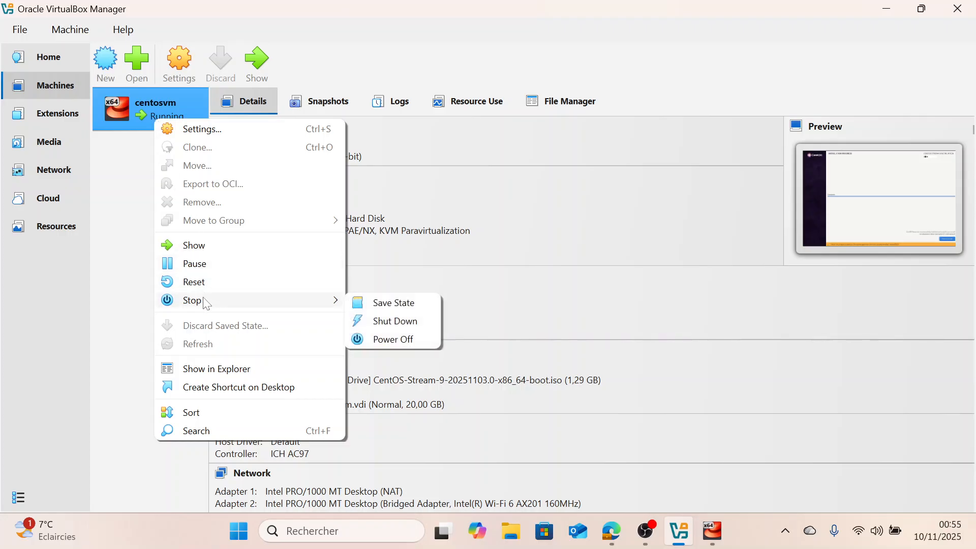
left_click(391, 325)
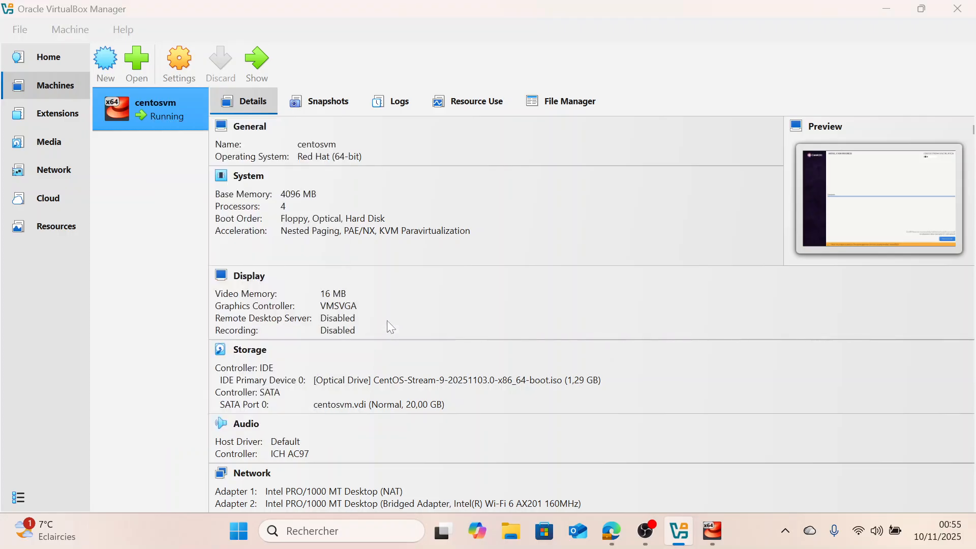
left_click(419, 283)
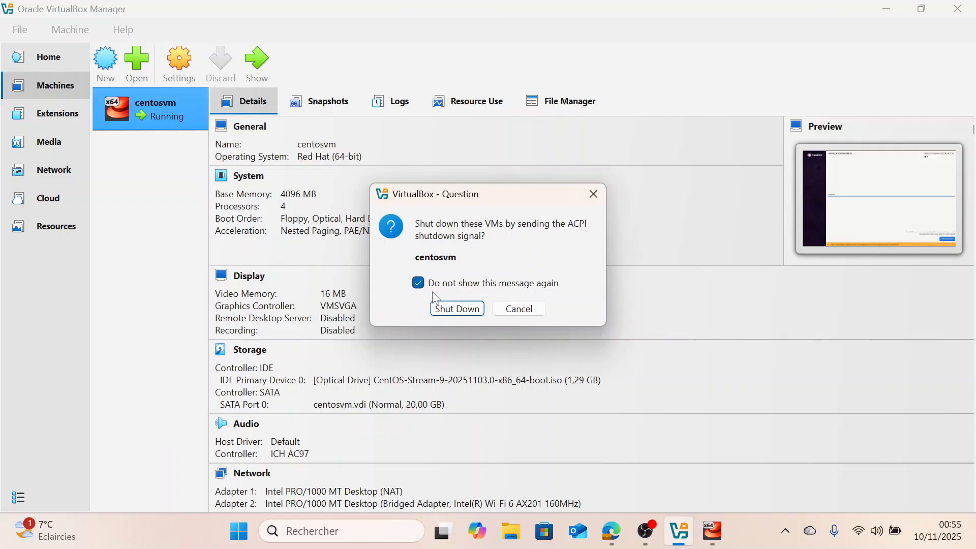
left_click(444, 310)
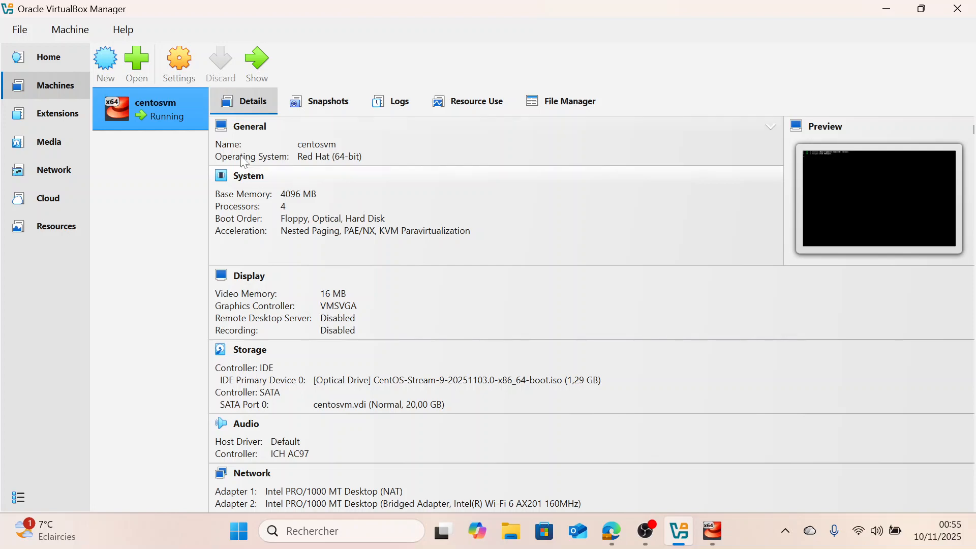
right_click(182, 122)
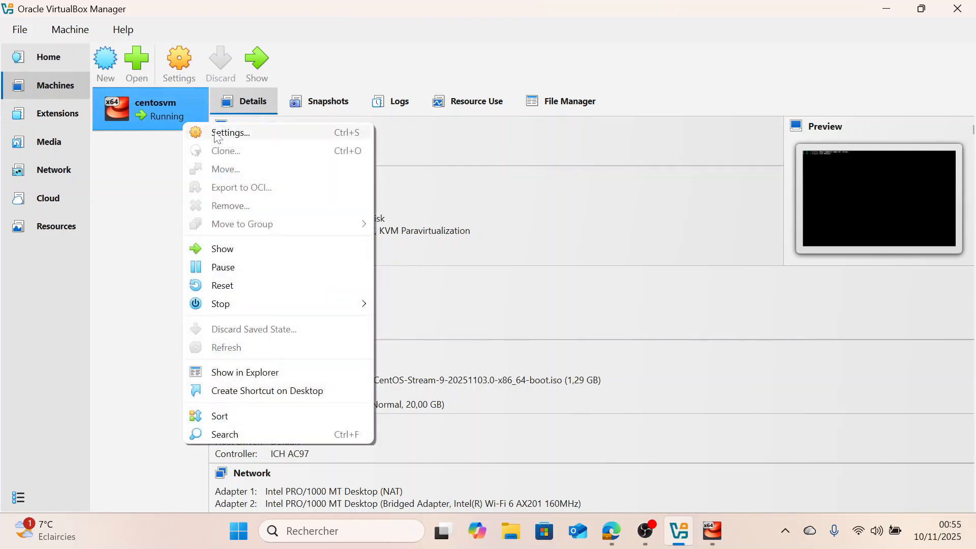
left_click(713, 534)
left_click(713, 539)
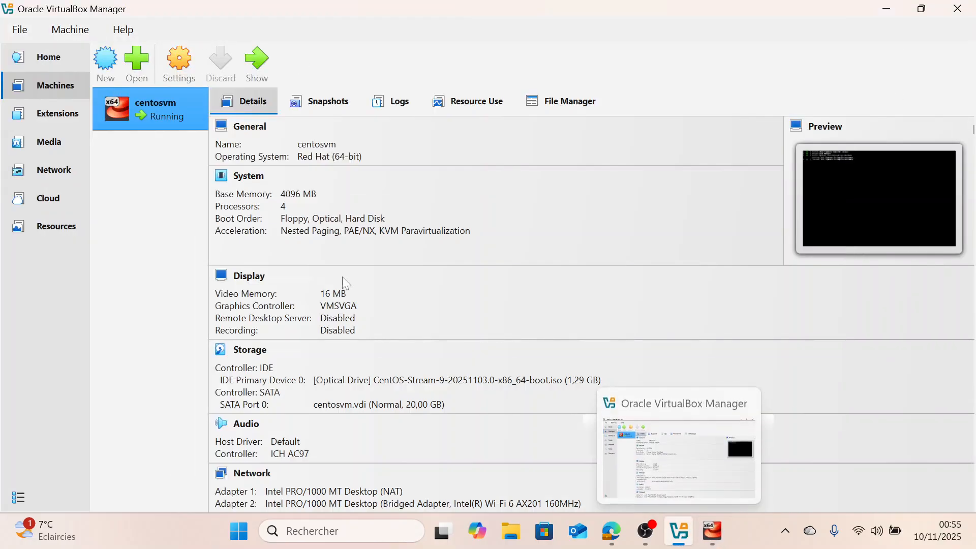
Open centosvm's settings and remove the CentOS Stream 9 ISO from the IDE optical drive
right_click(156, 116)
left_click(187, 124)
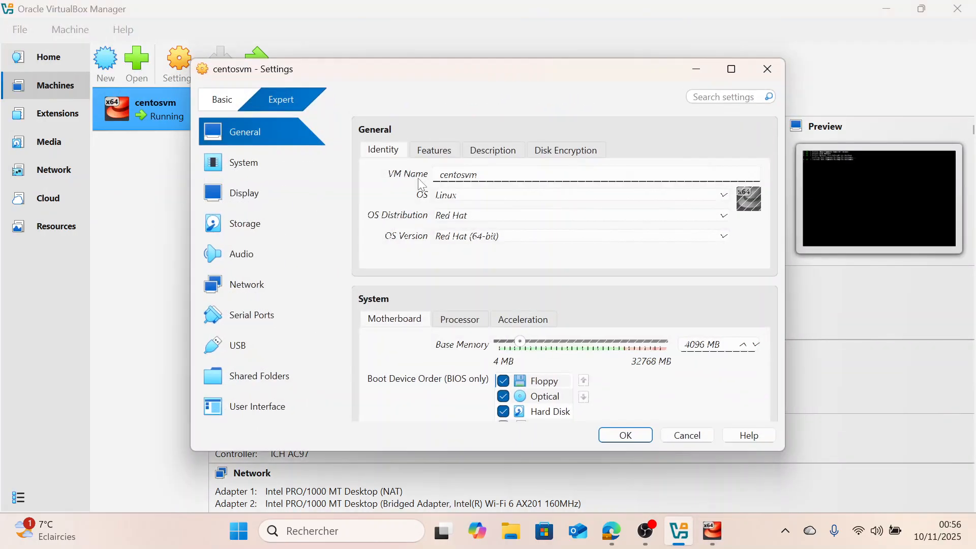
left_click(245, 220)
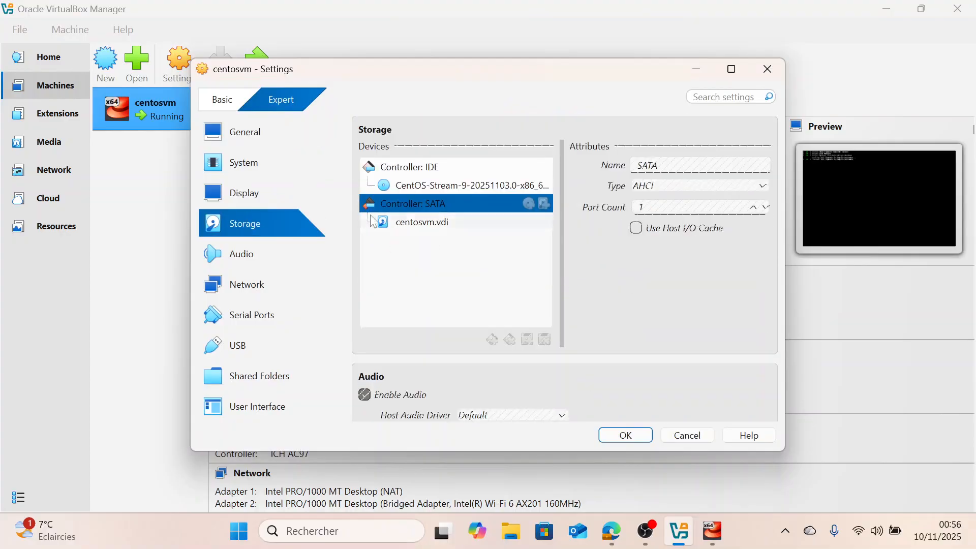
left_click(423, 189)
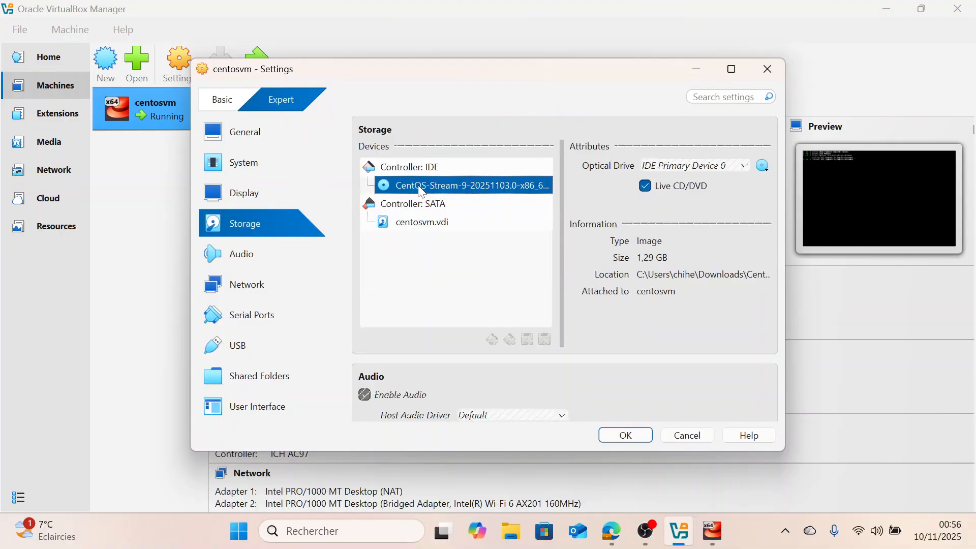
left_click(763, 166)
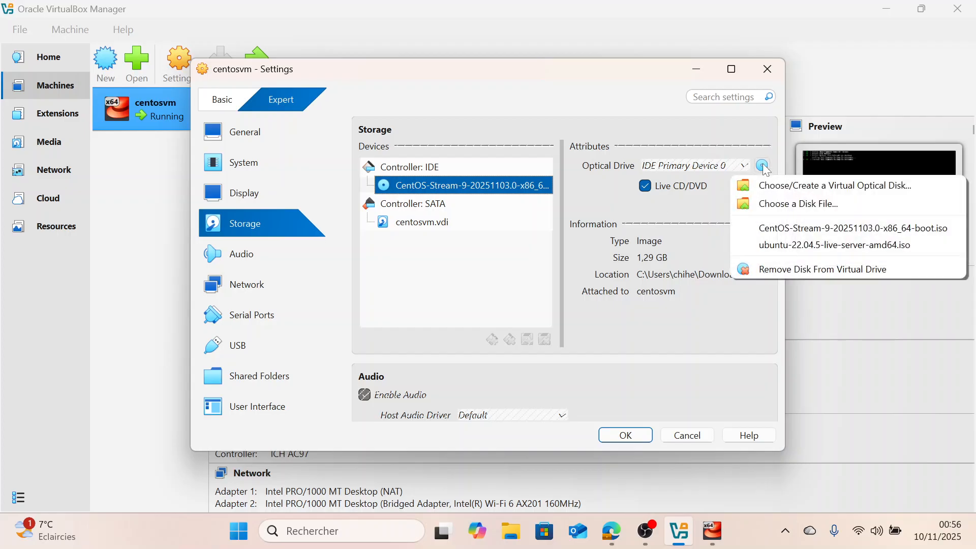
left_click(787, 270)
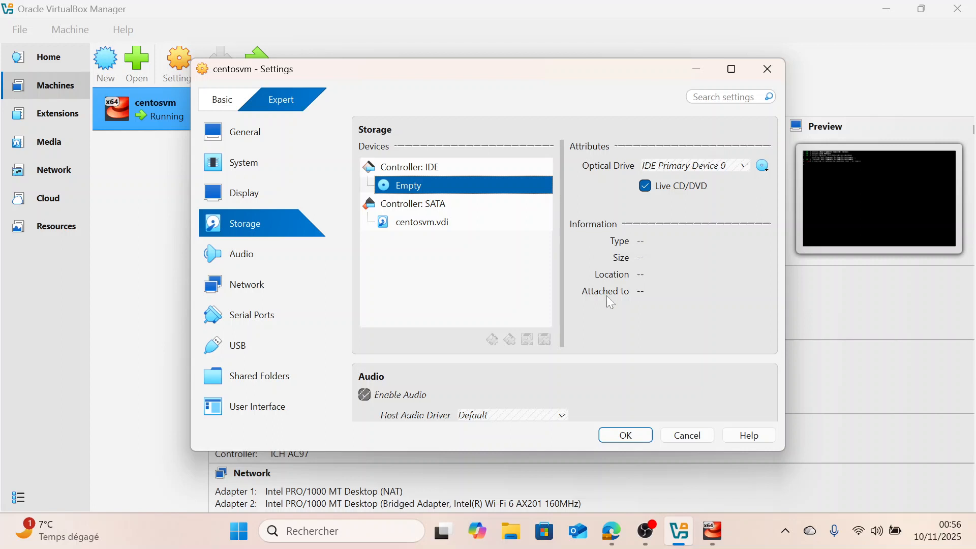
left_click(627, 435)
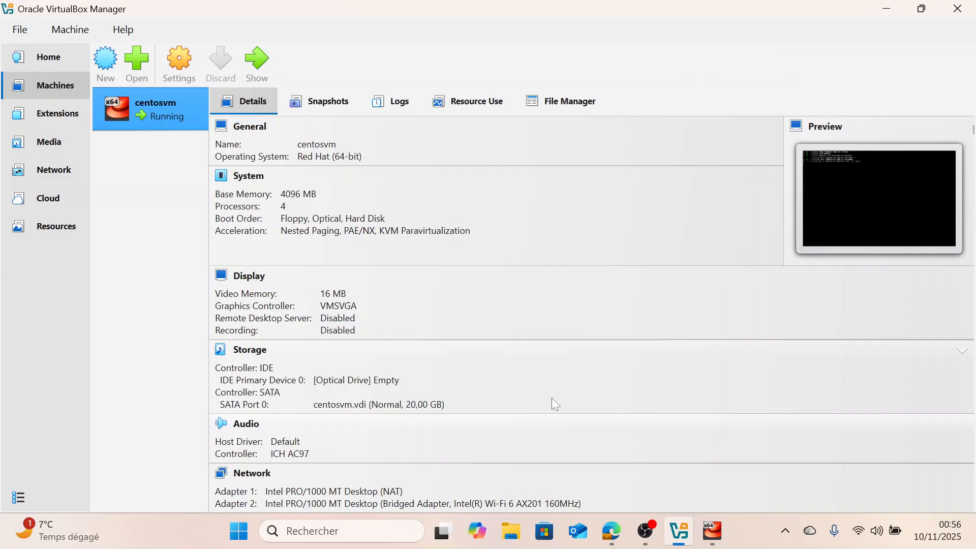
Switch to the centosvm window, close it, and power off the machine
left_click(707, 538)
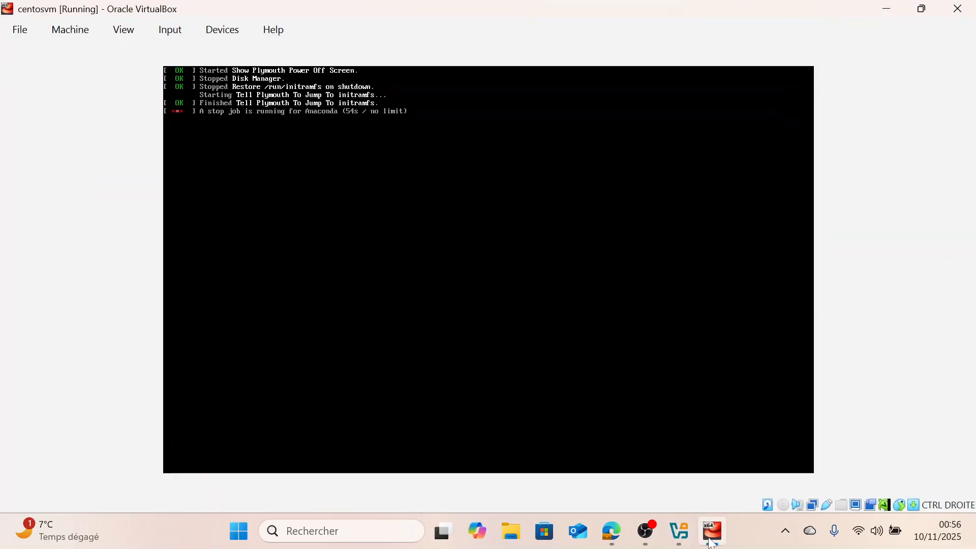
left_click(712, 543)
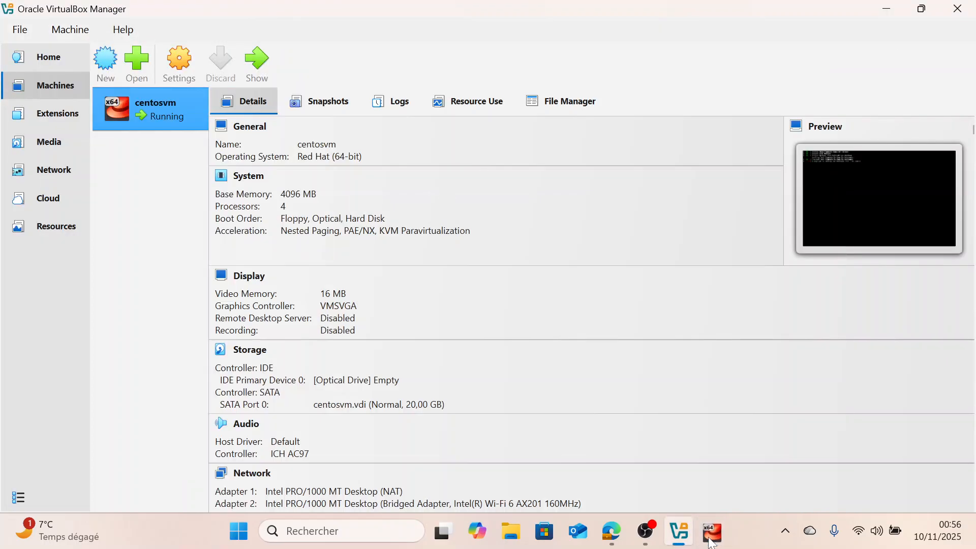
mouse_move(713, 544)
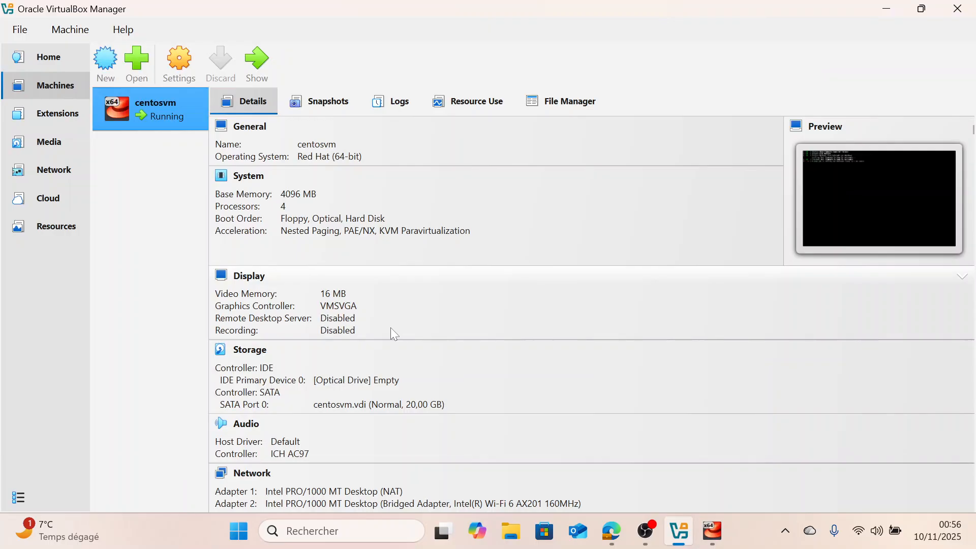
left_click(713, 535)
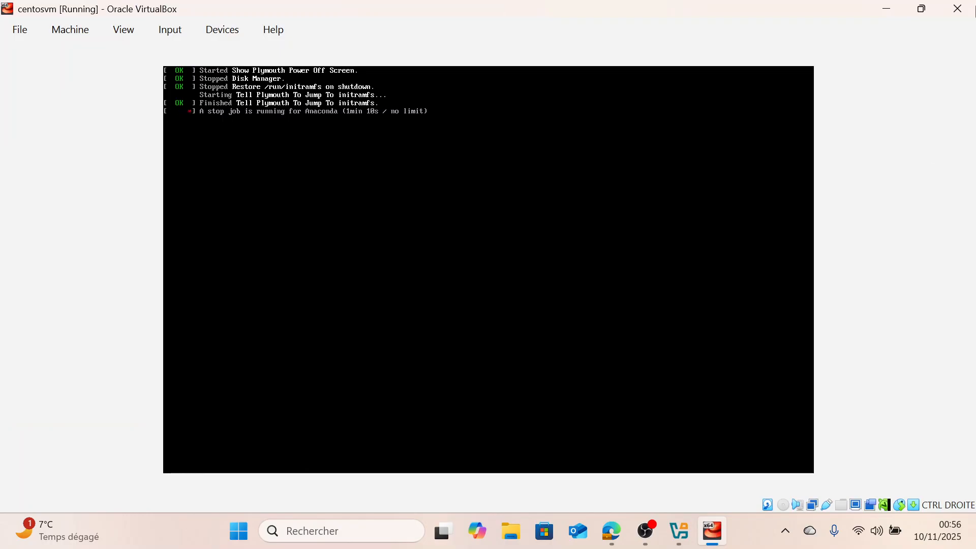
left_click(947, 10)
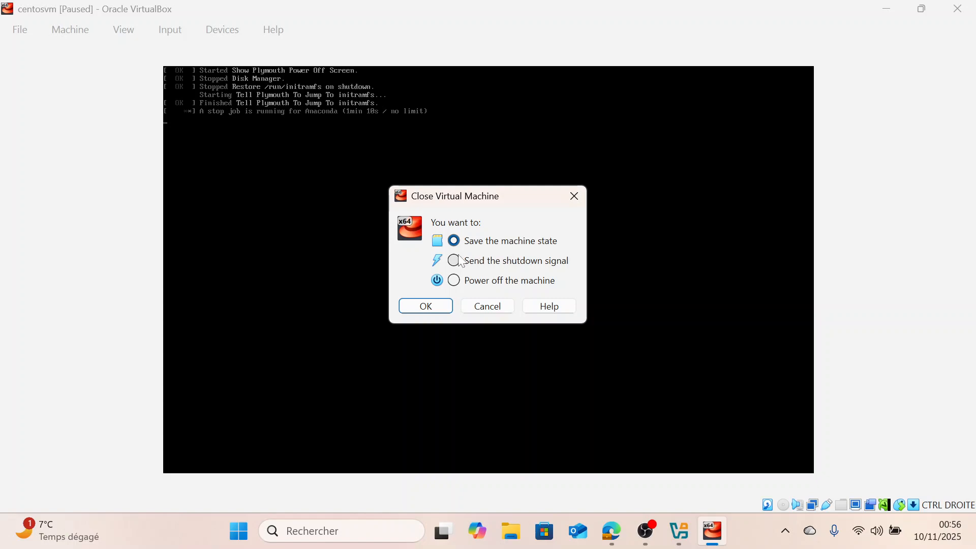
left_click(455, 281)
left_click(426, 305)
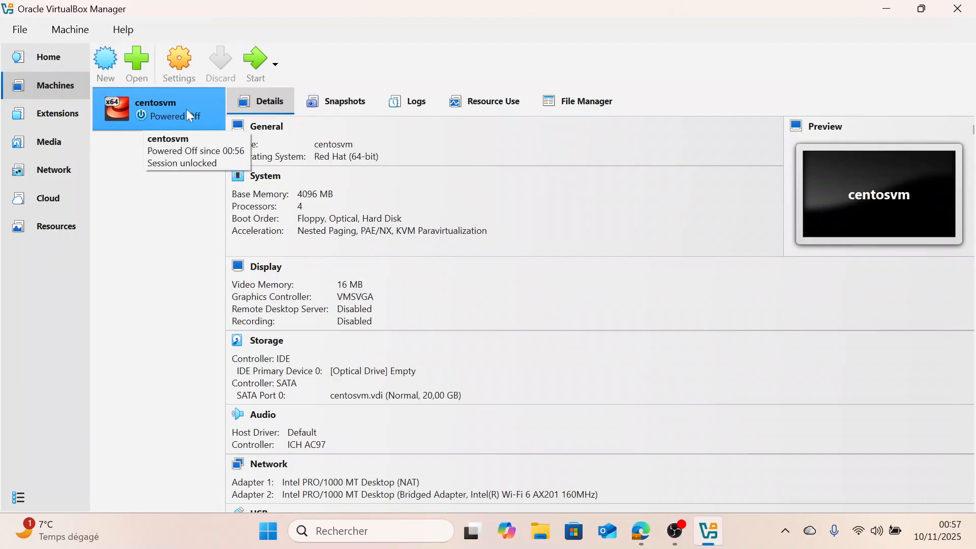
Start centosvm and begin the initial setup, passing the privacy page and skipping online accounts
left_click(256, 61)
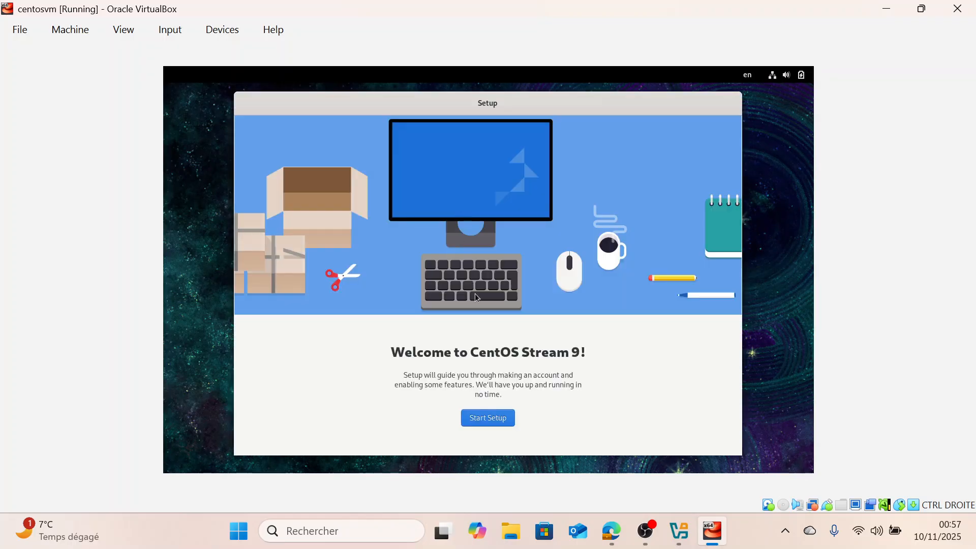
left_click(482, 419)
left_click(706, 110)
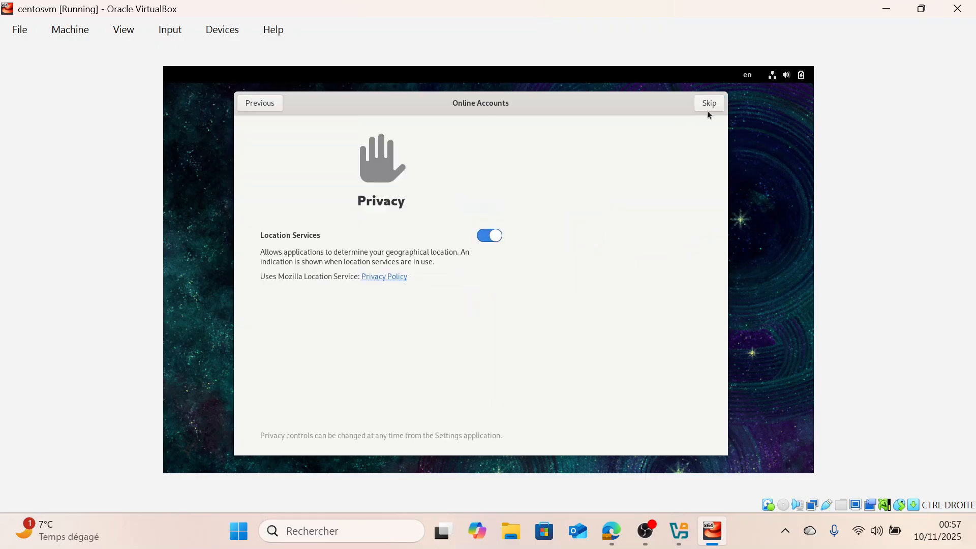
left_click(704, 109)
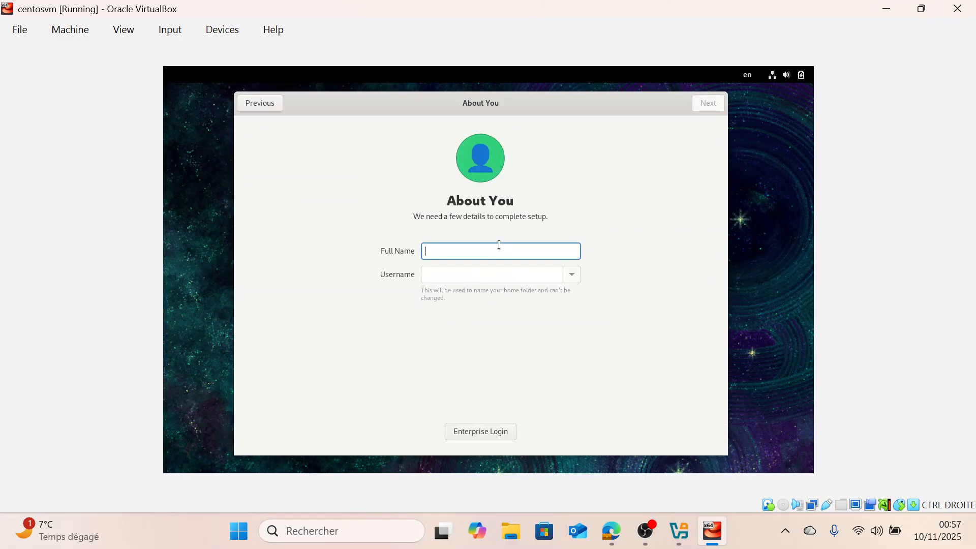
Enter centosuser as the full name, which also fills the username, and continue
type("centosuser")
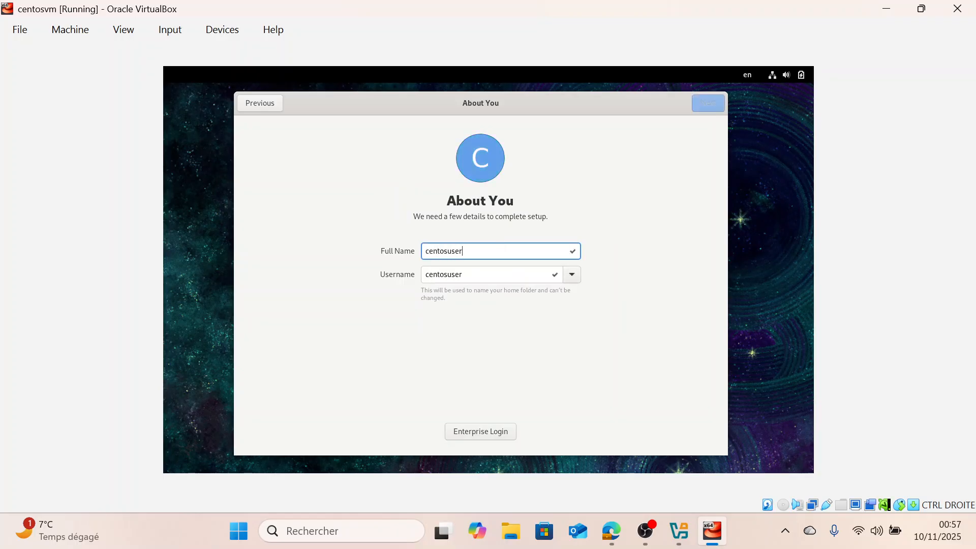
left_click(707, 106)
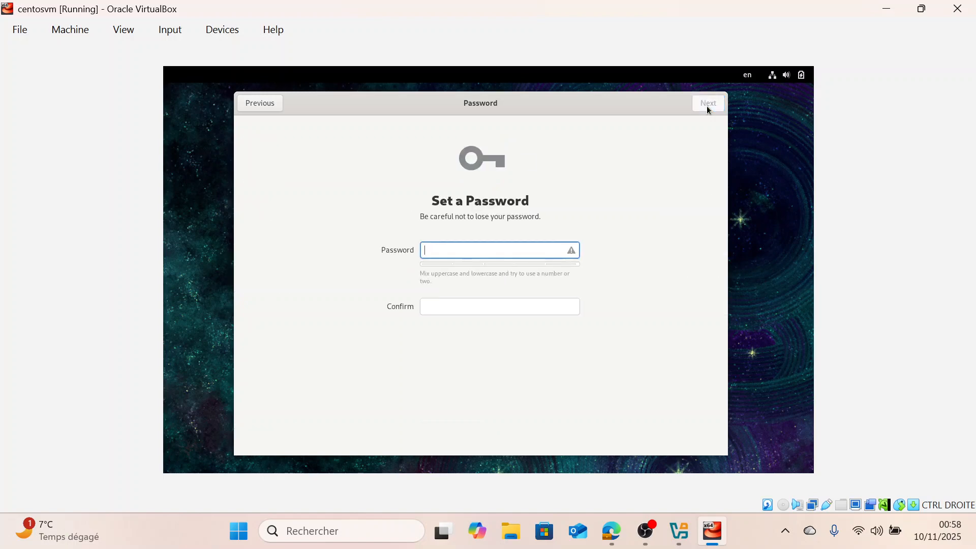
Set the user's password, enter it again in the confirm field, and continue
type("••")
left_click(462, 310)
type("•••")
key("BackSpace")
key("BackSpace")
key("BackSpace")
key("BackSpace")
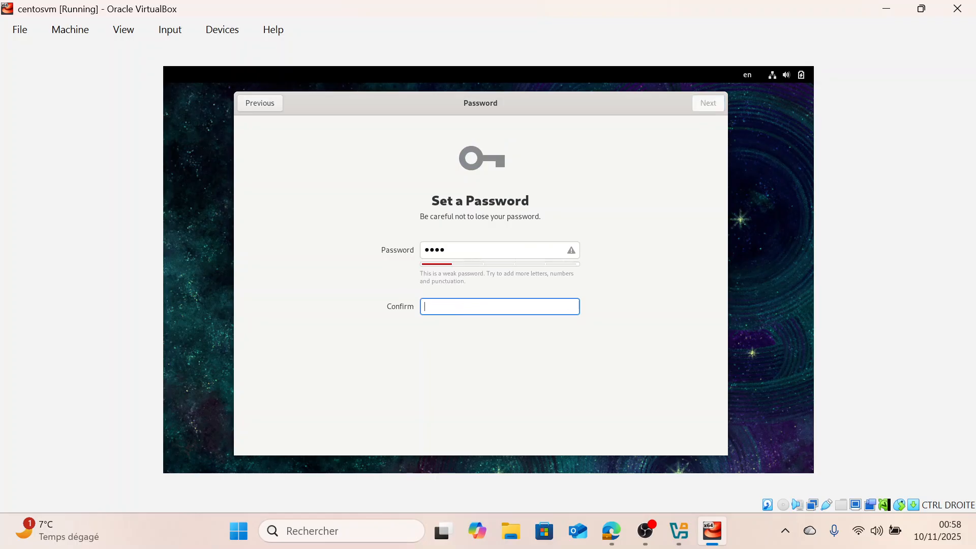
type("•••")
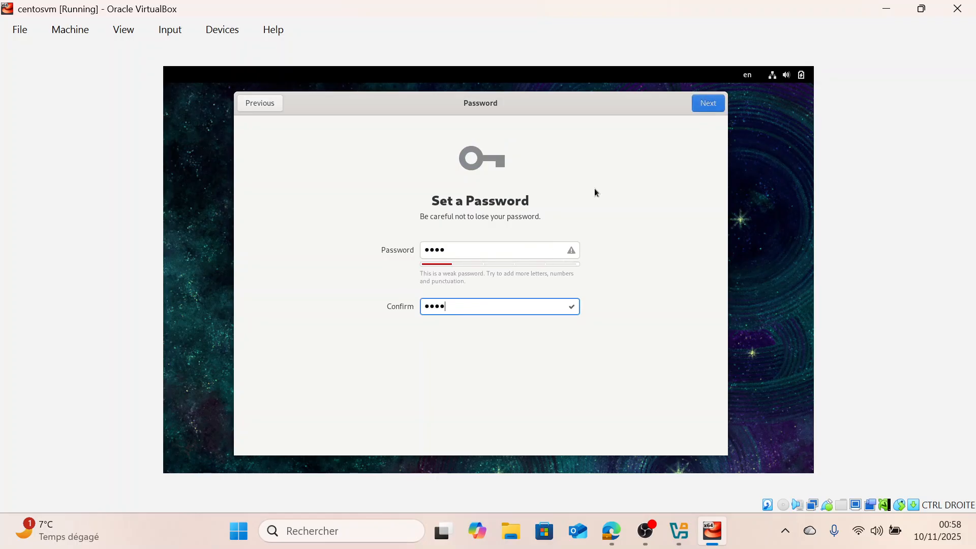
left_click(703, 109)
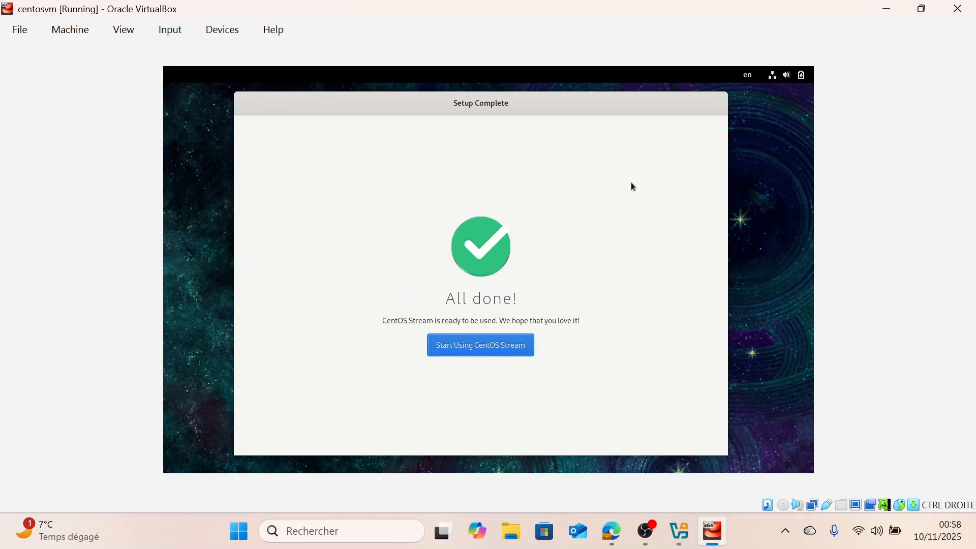
Start using CentOS Stream and decline the welcome tour
left_click(494, 351)
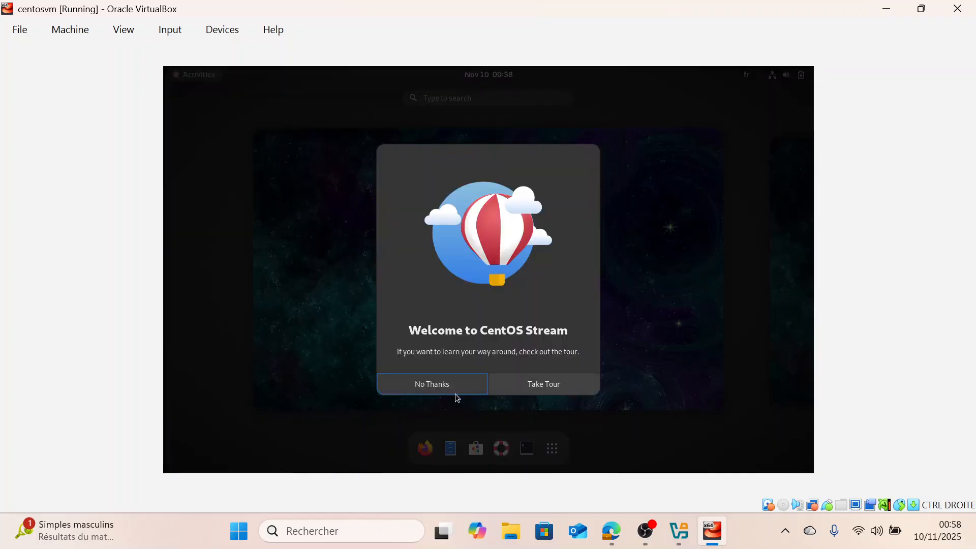
left_click(449, 389)
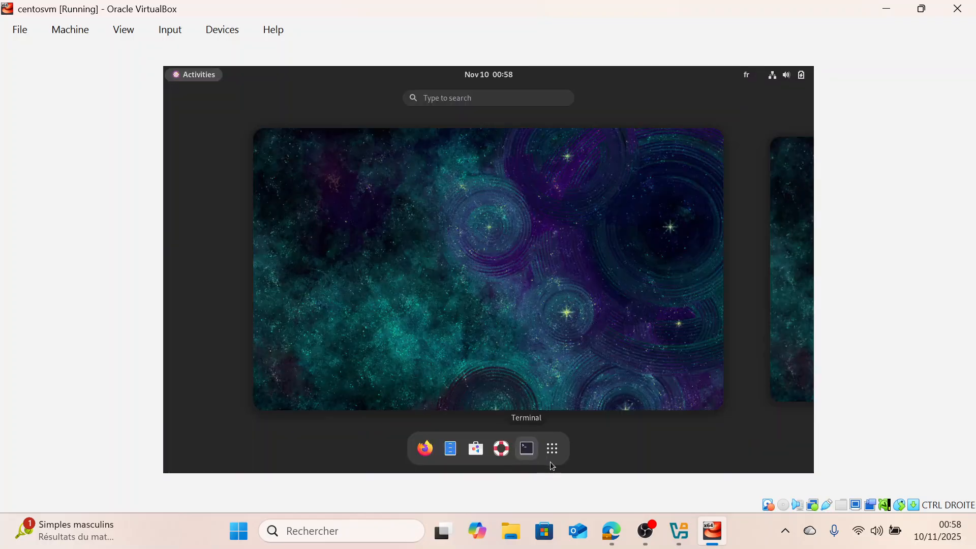
Open a Terminal in the VM and run whoami and hostname
left_click(528, 448)
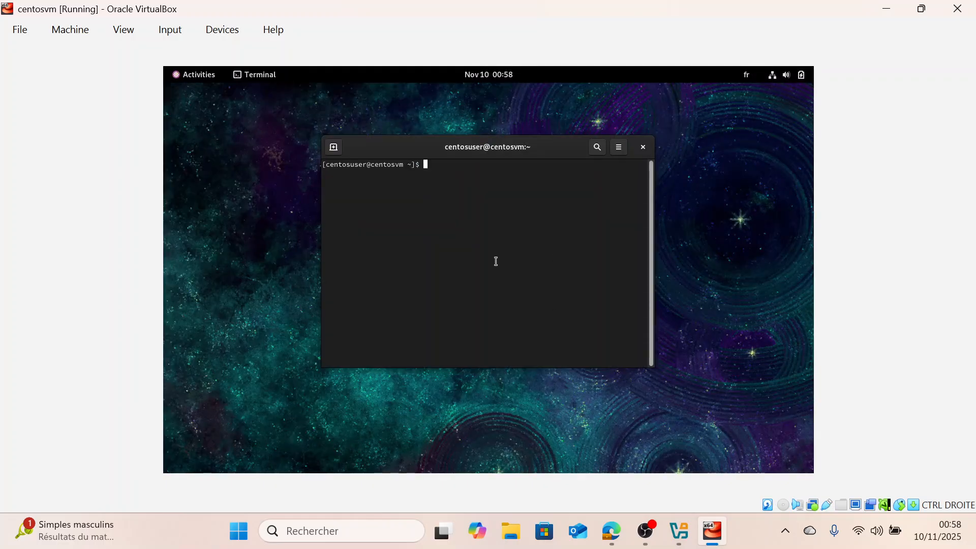
type("whoami")
key("Return")
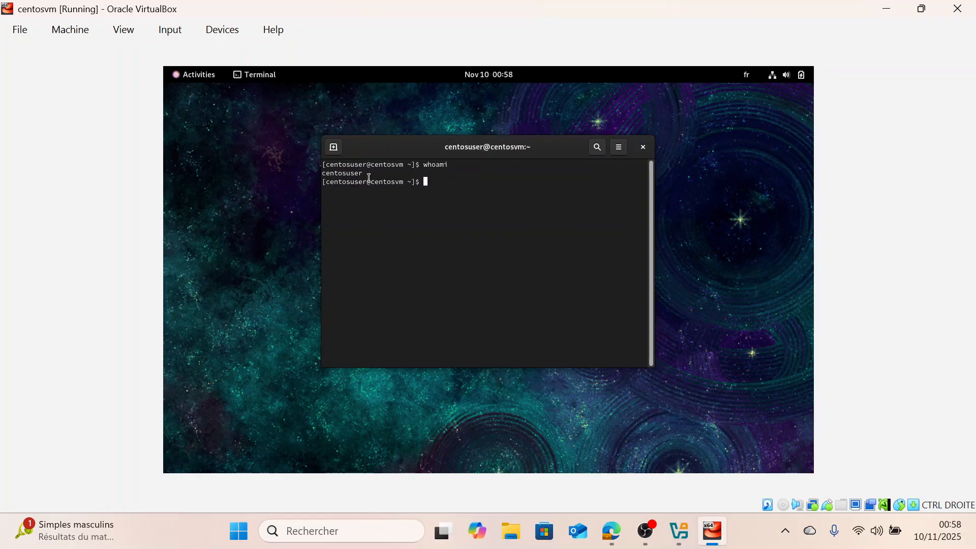
type("hostname")
key("Return")
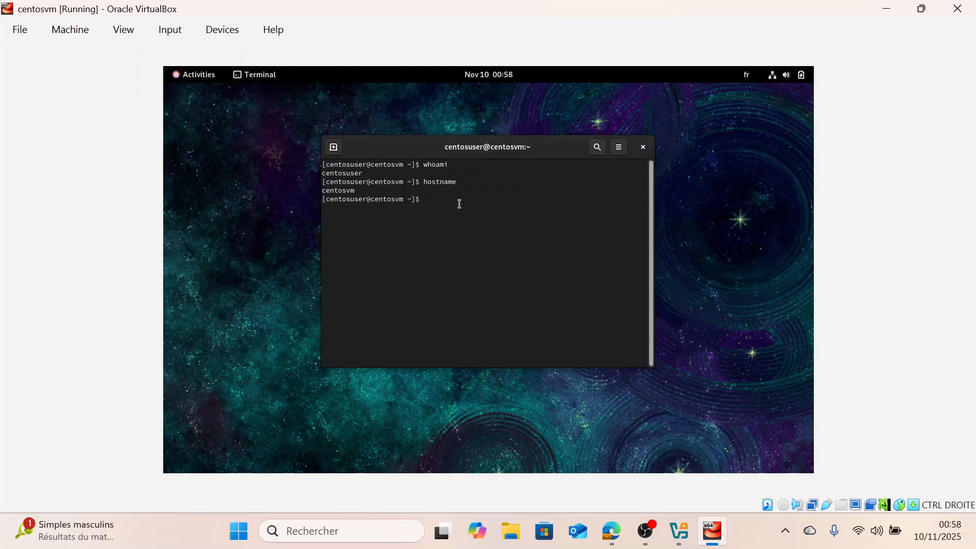
Run ip addr show and enlarge the terminal window to read the interface addresses
type("ip addr show")
key("Return")
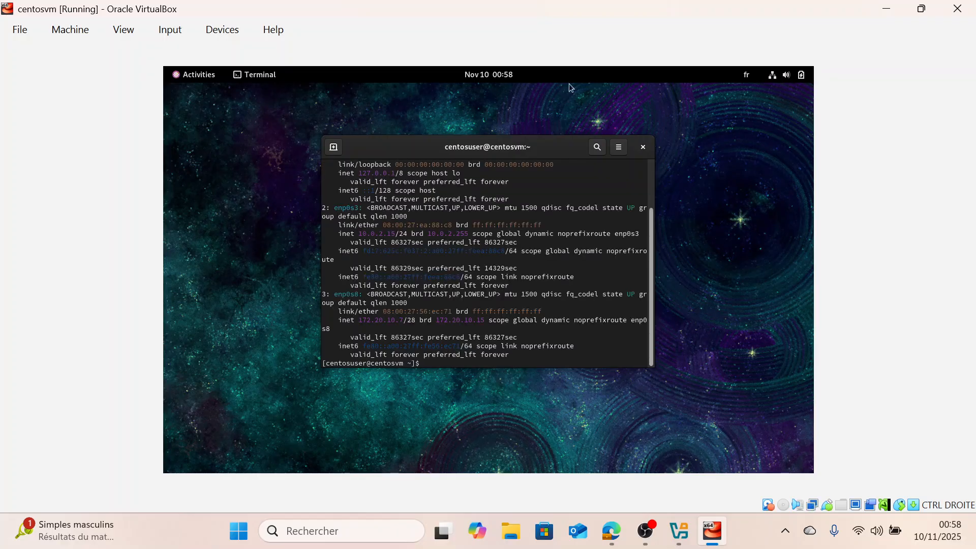
left_click_drag(654, 208, 799, 202)
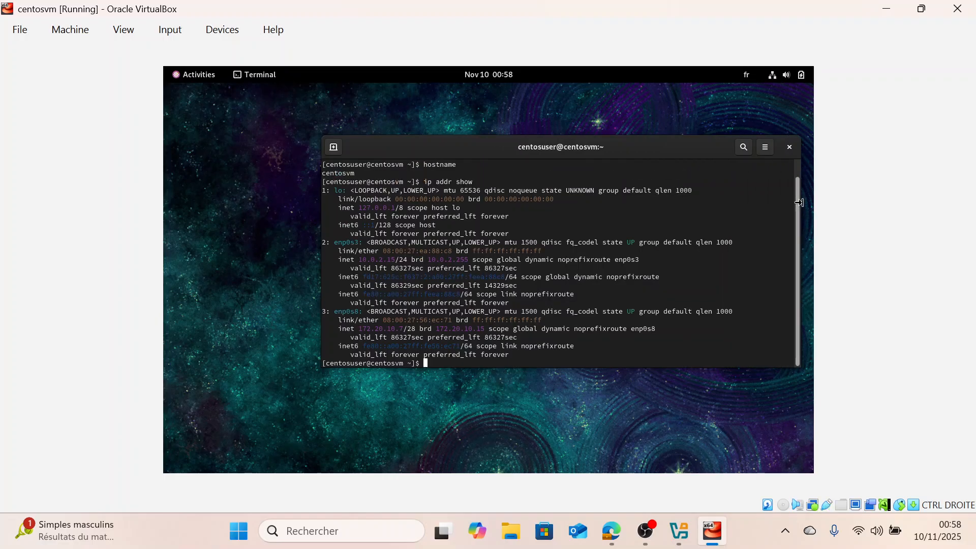
left_click_drag(321, 206, 219, 206)
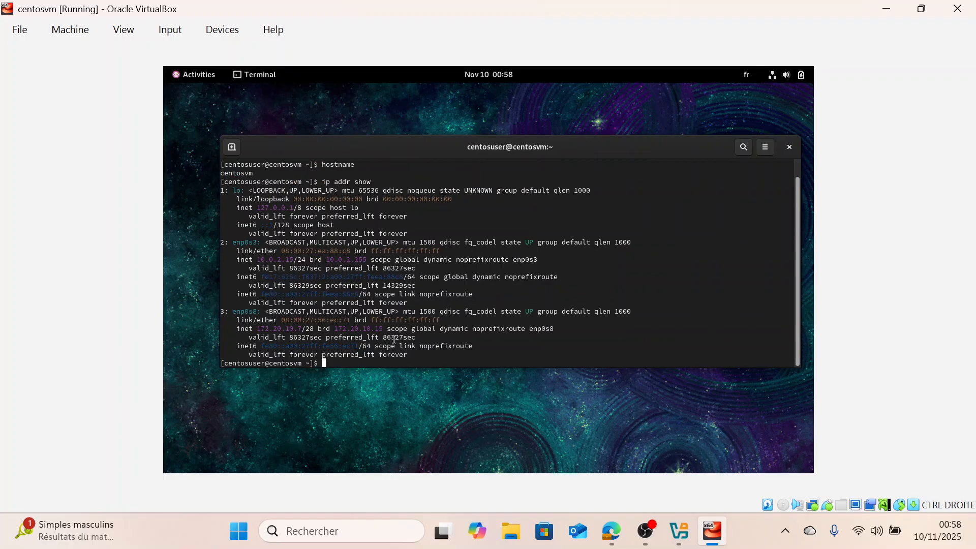
left_click_drag(394, 367, 393, 420)
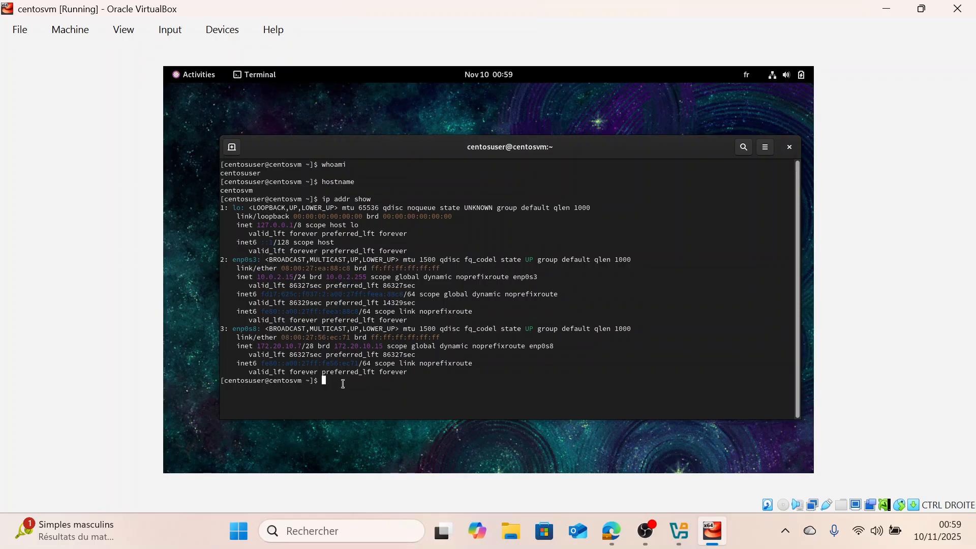
Search the host for git, open Git Bash, and move its window beside the VM terminal
left_click(331, 538)
type("git")
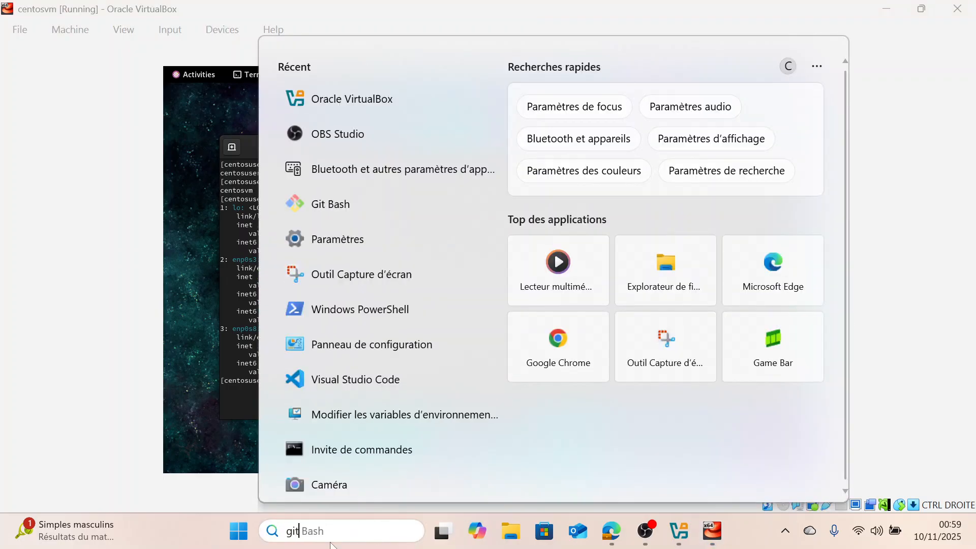
left_click(440, 150)
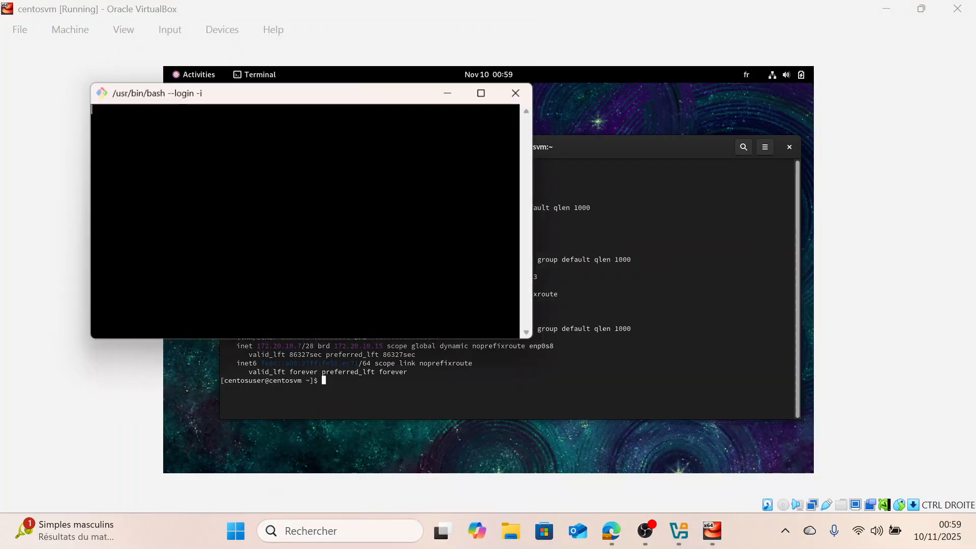
left_click_drag(336, 94, 742, 186)
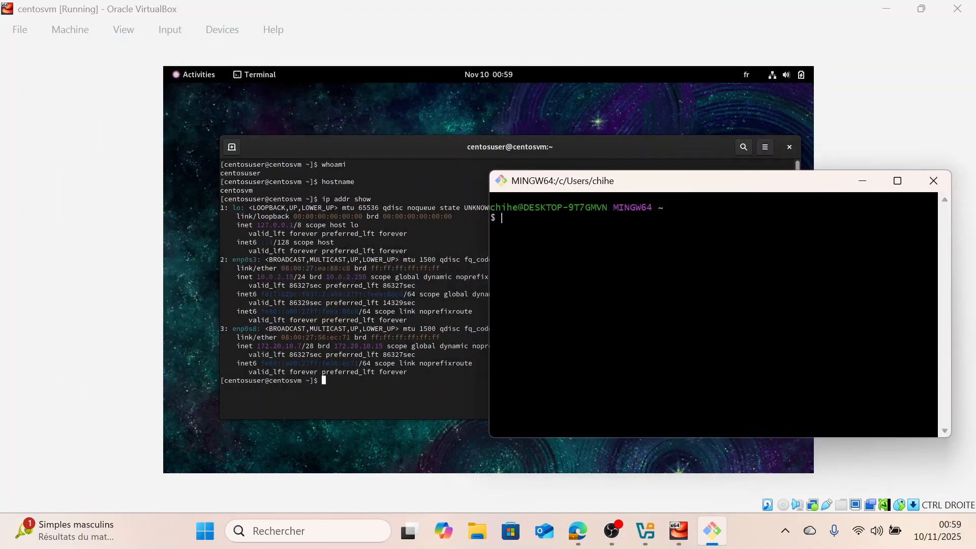
Connect over SSH from Git Bash as centosuser to 172.20.10.7, accept the host key, and enter the account password
type("ssh")
type("centosuser@")
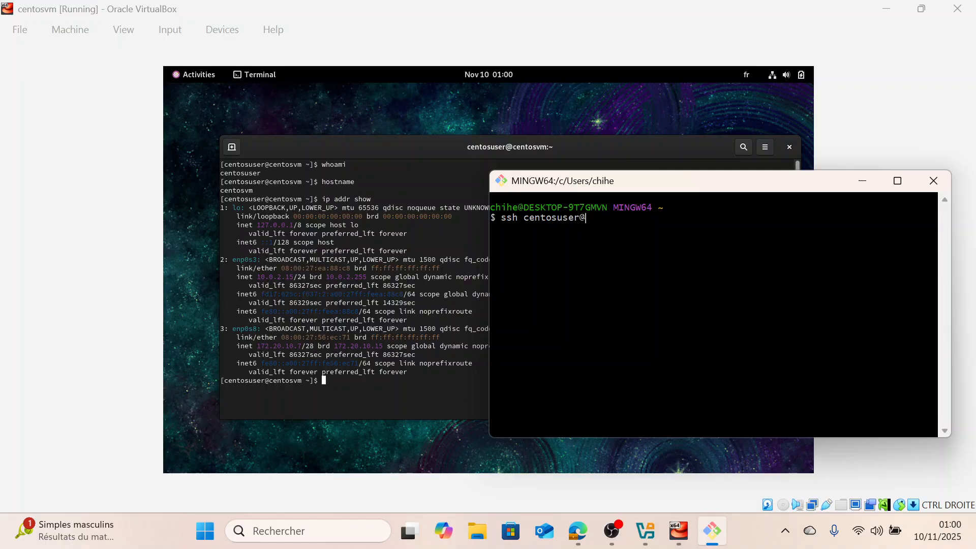
type("172")
type(".")
type("20")
type(".10")
type(".7")
type("es")
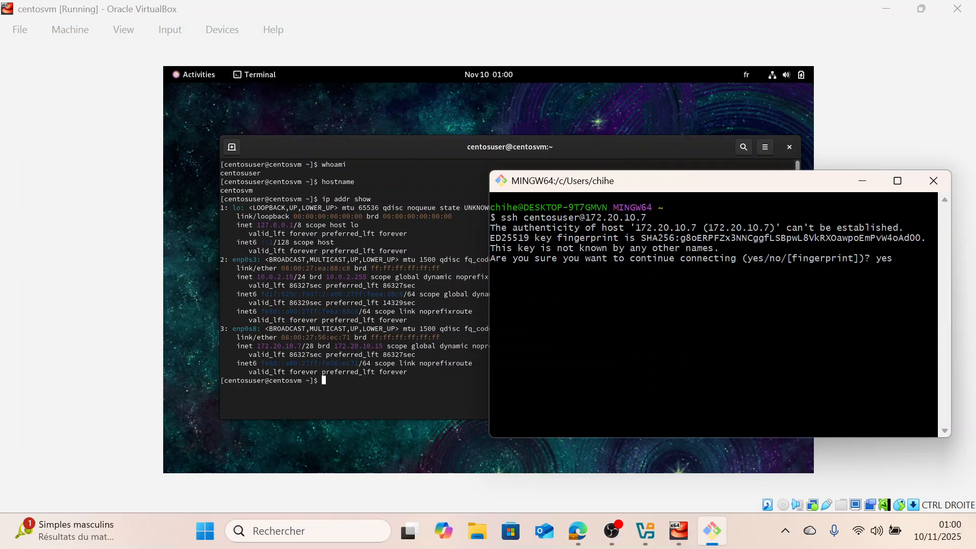
key("Return")
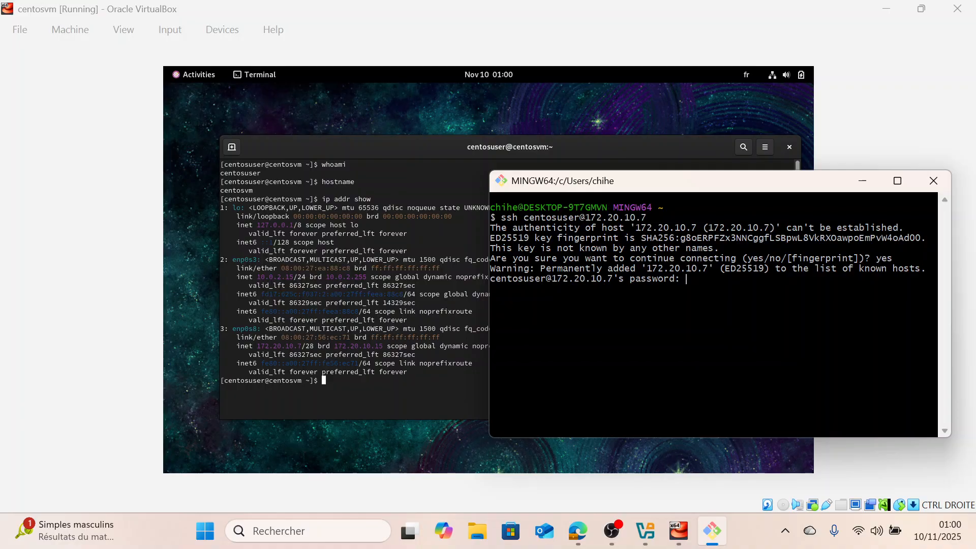
key("Return")
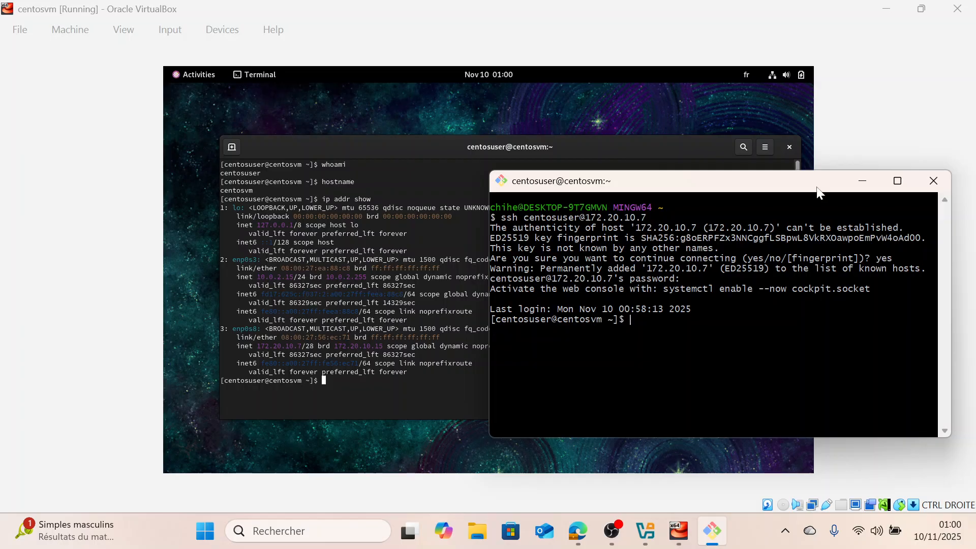
Minimize the VM window and run whoami and hostname in the SSH session
left_click(886, 8)
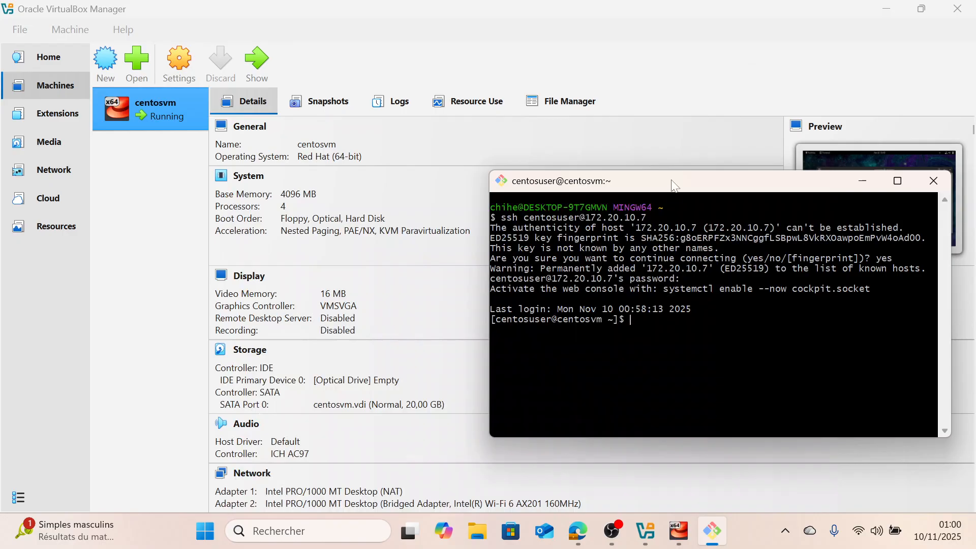
left_click_drag(671, 182, 602, 158)
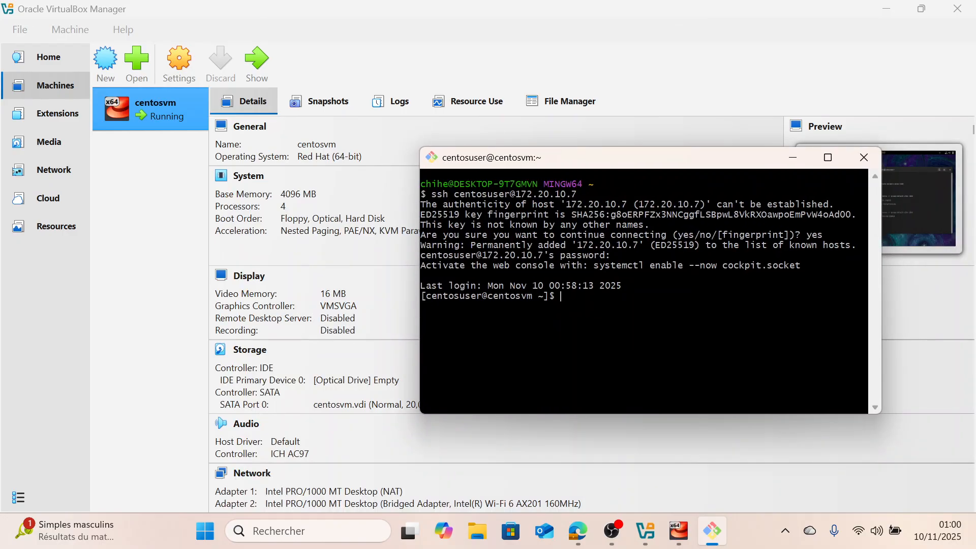
type("whoami")
key("Return")
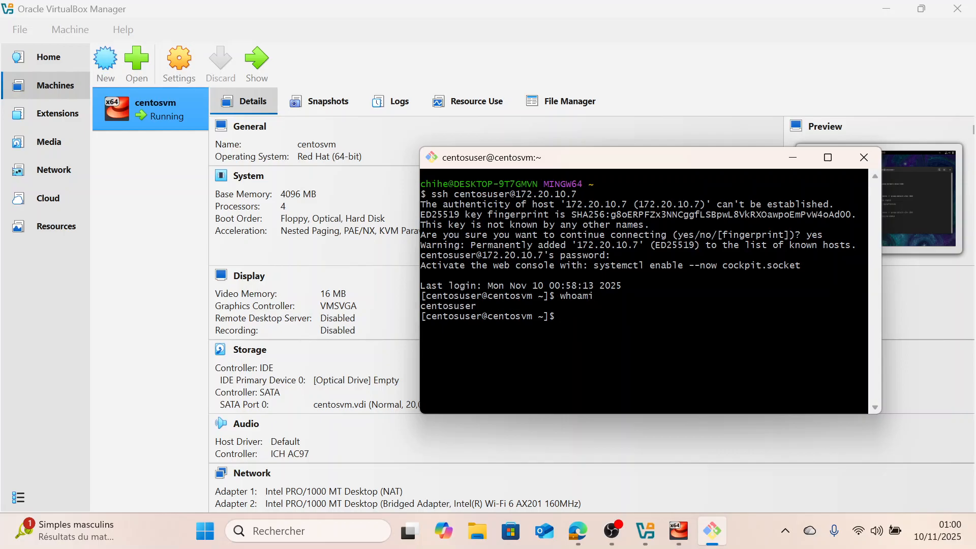
type("hostname")
key("Return")
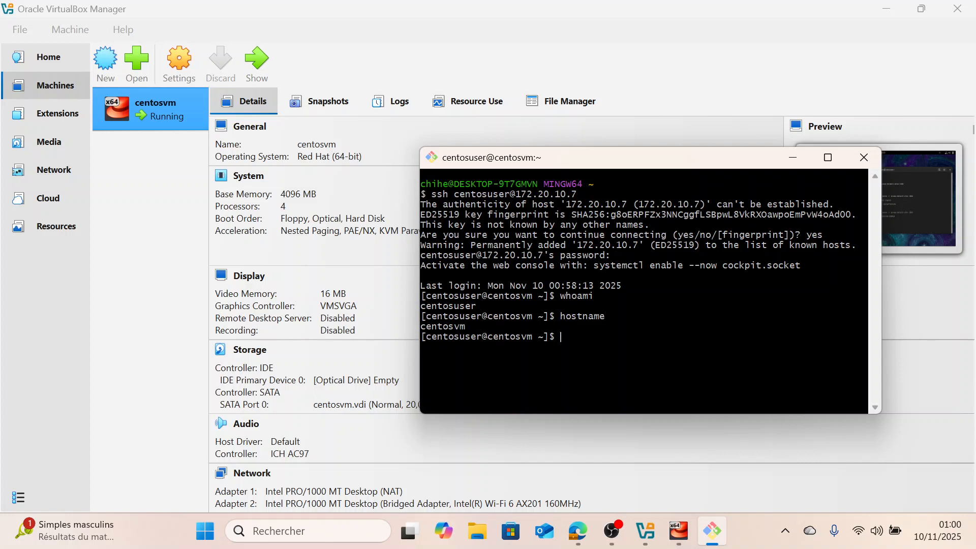
Run ip addr show in the SSH session, then exit the connection
type("ip addr show")
key("Return")
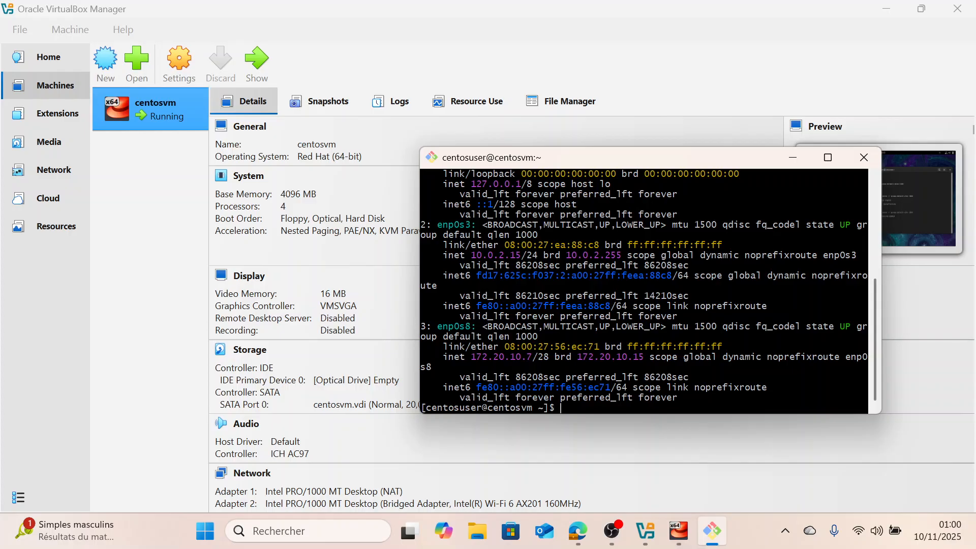
type("exit")
key("Return")
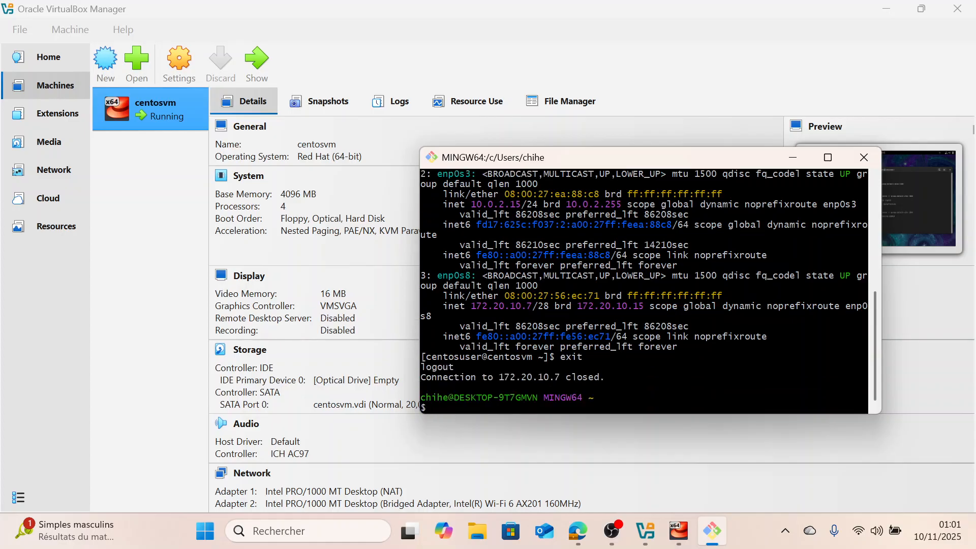
Close Git Bash and power off the centosvm virtual machine
left_click(864, 159)
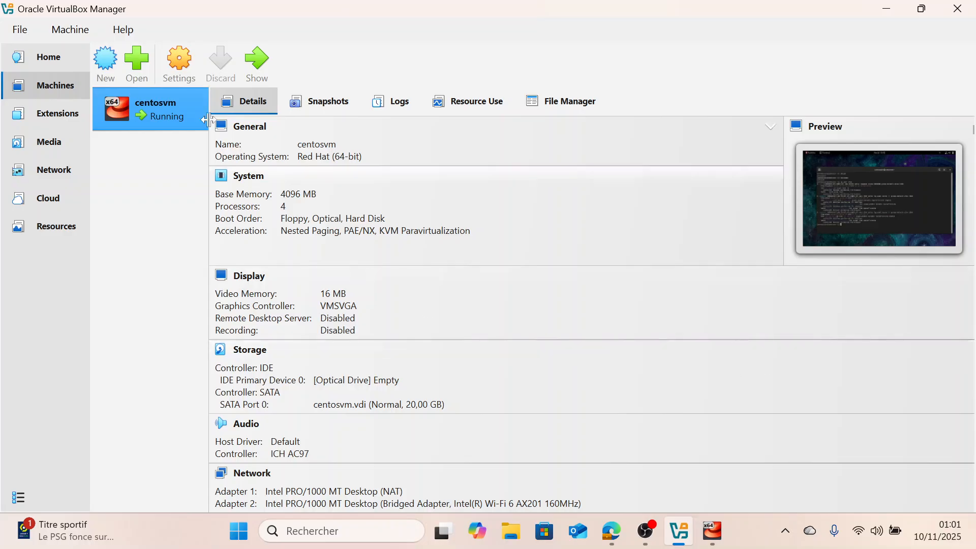
right_click(158, 104)
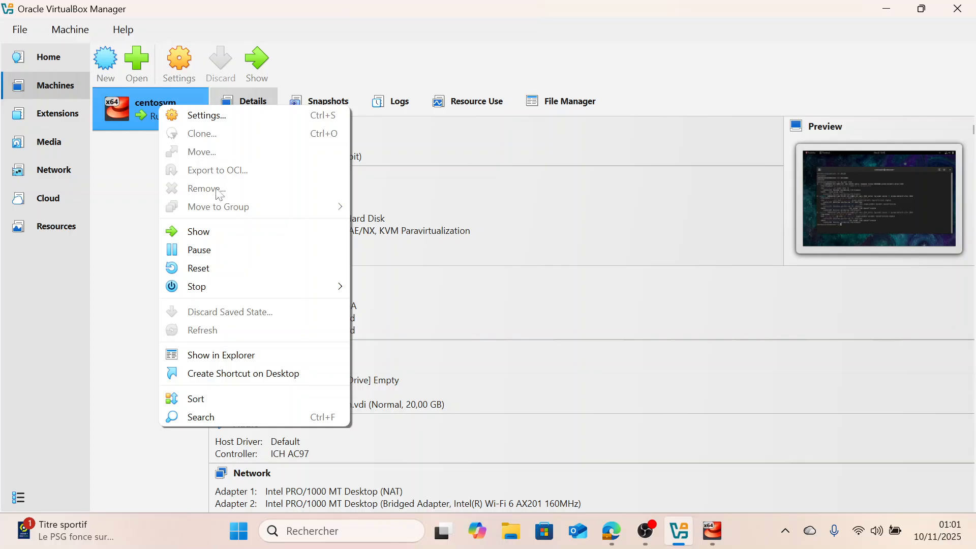
mouse_move(207, 288)
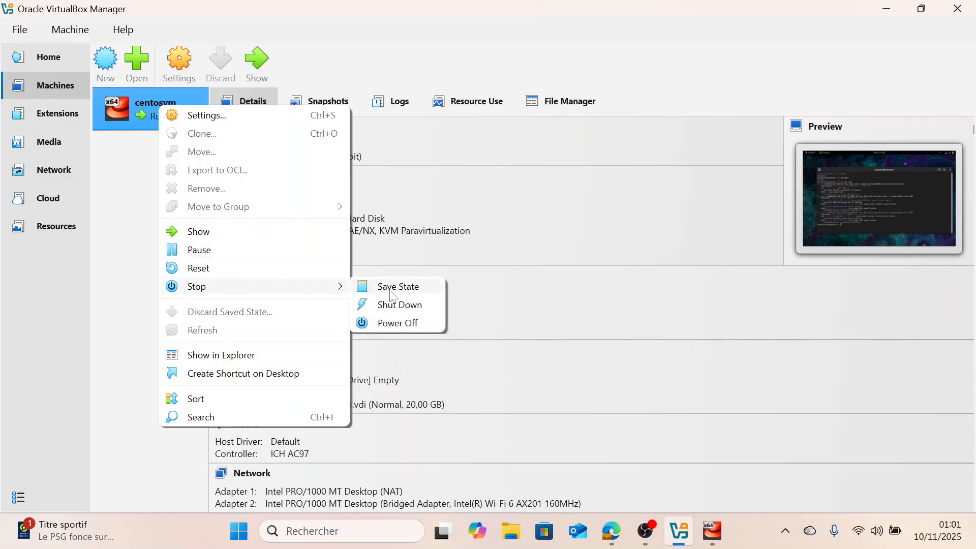
left_click(394, 322)
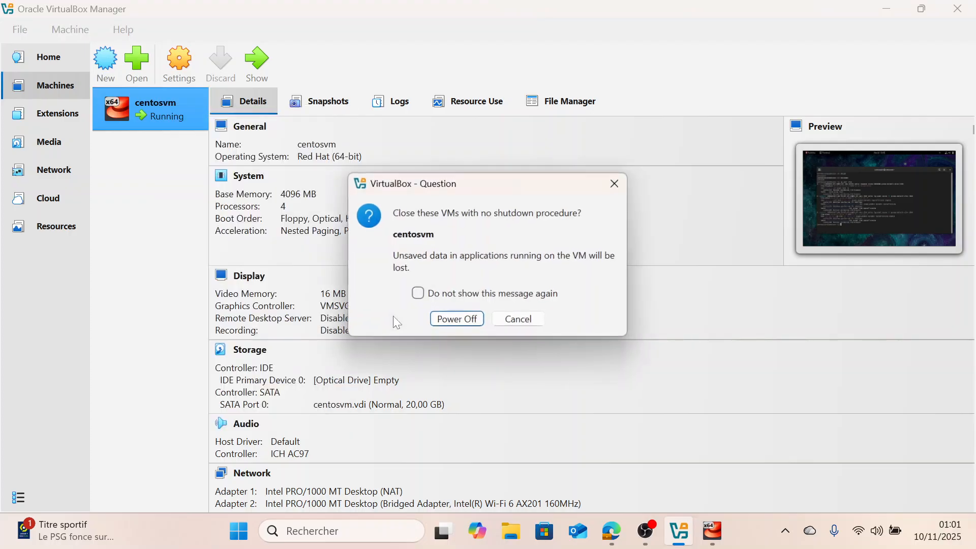
left_click(447, 318)
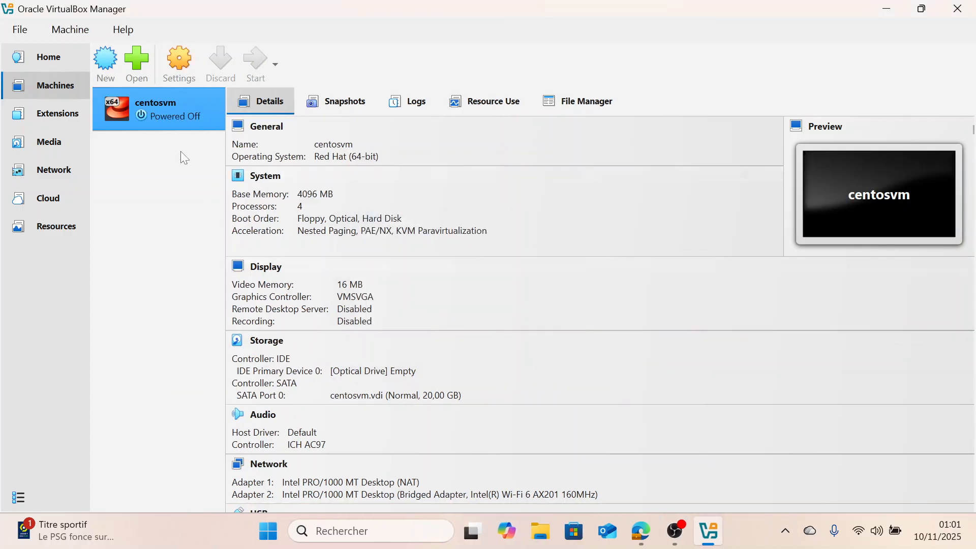
Start creating a new virtual machine named ubuntuvm
right_click(152, 111)
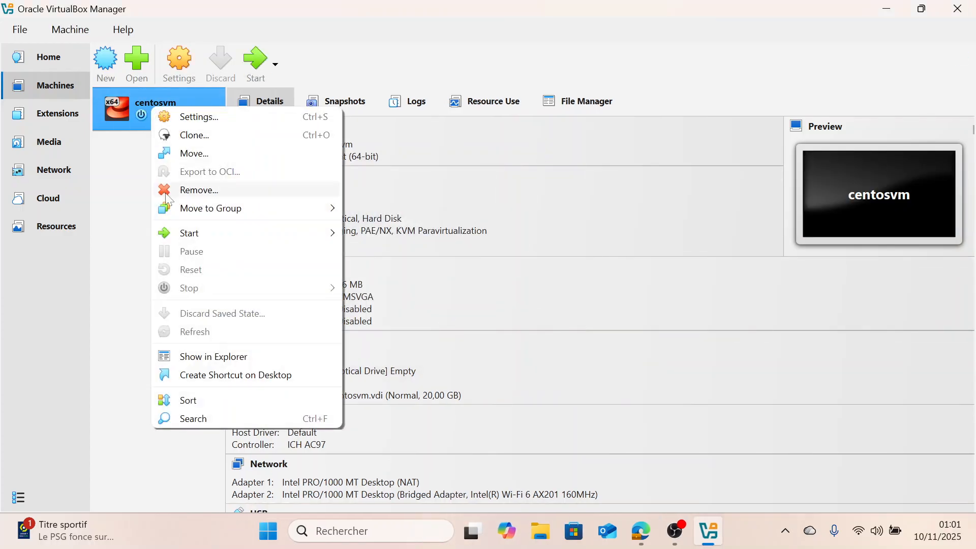
left_click(109, 183)
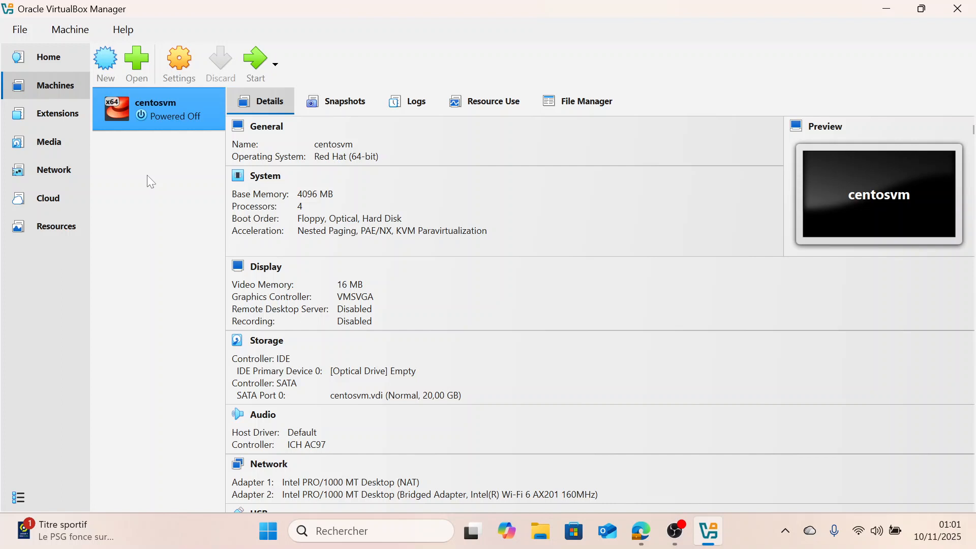
left_click(104, 71)
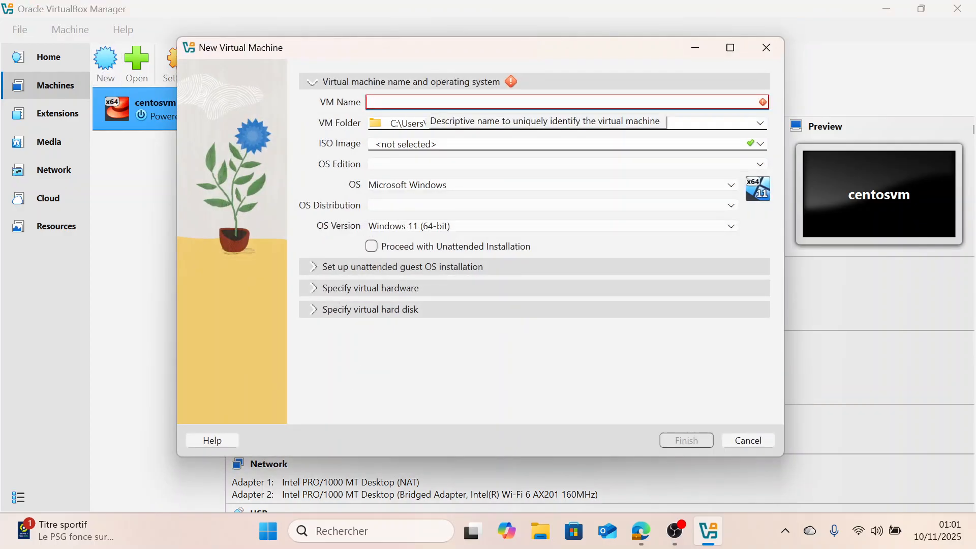
type("u")
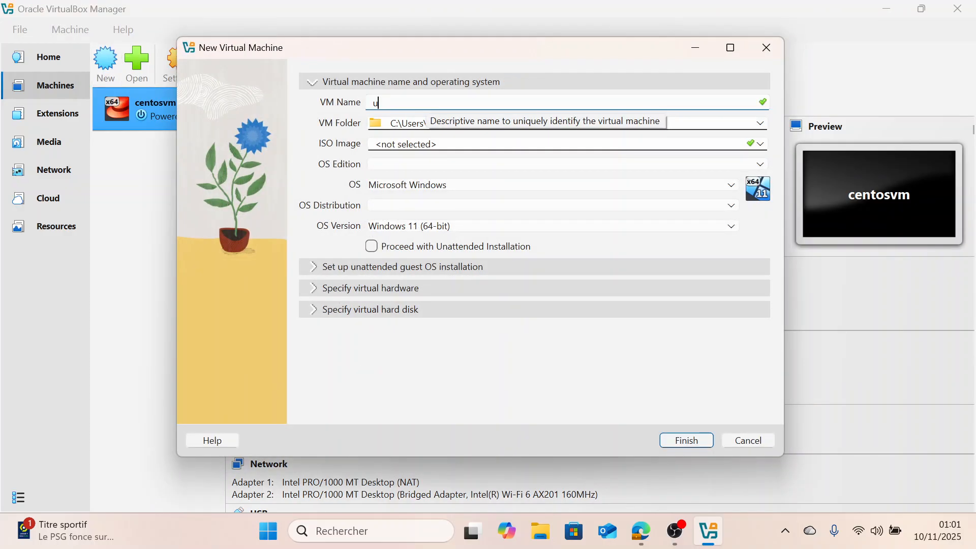
type("buntu")
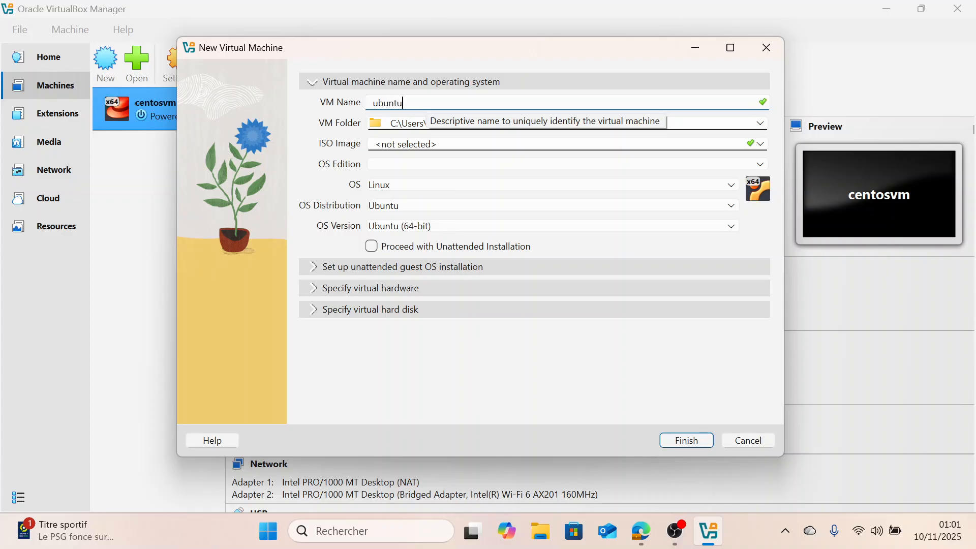
type("vm")
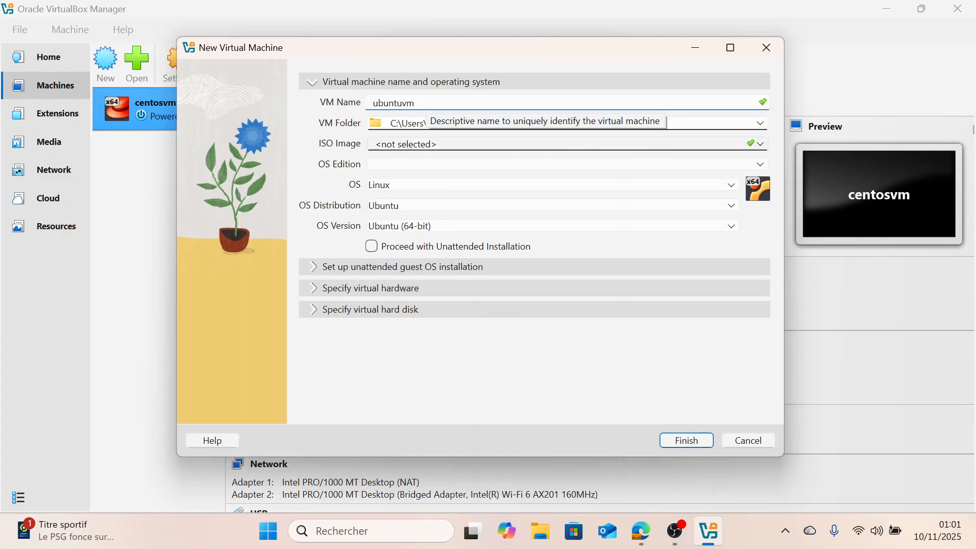
Give the new VM 4096 MB of memory and 4 CPUs, keep a 25 GB virtual disk, and finish creating it
left_click(386, 289)
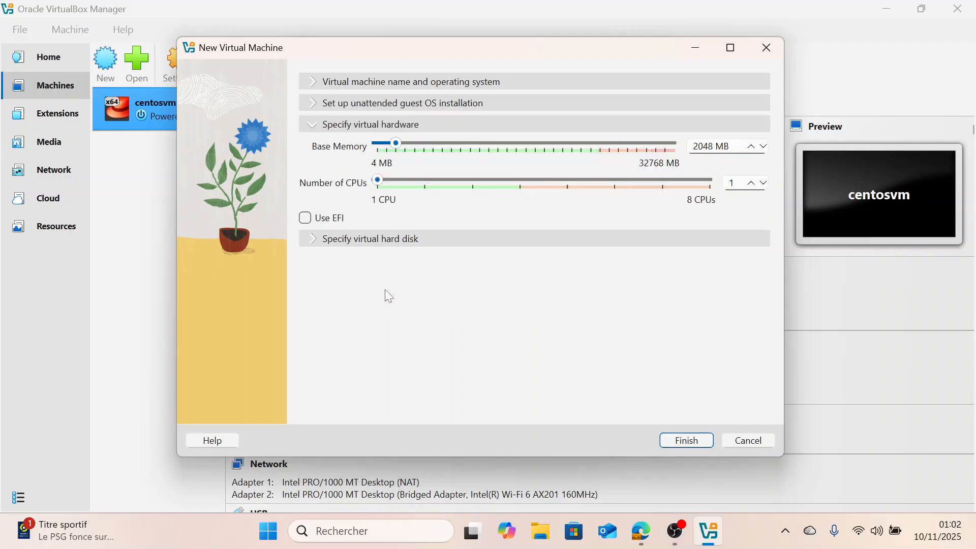
left_click_drag(395, 145, 415, 144)
left_click_drag(380, 182, 520, 181)
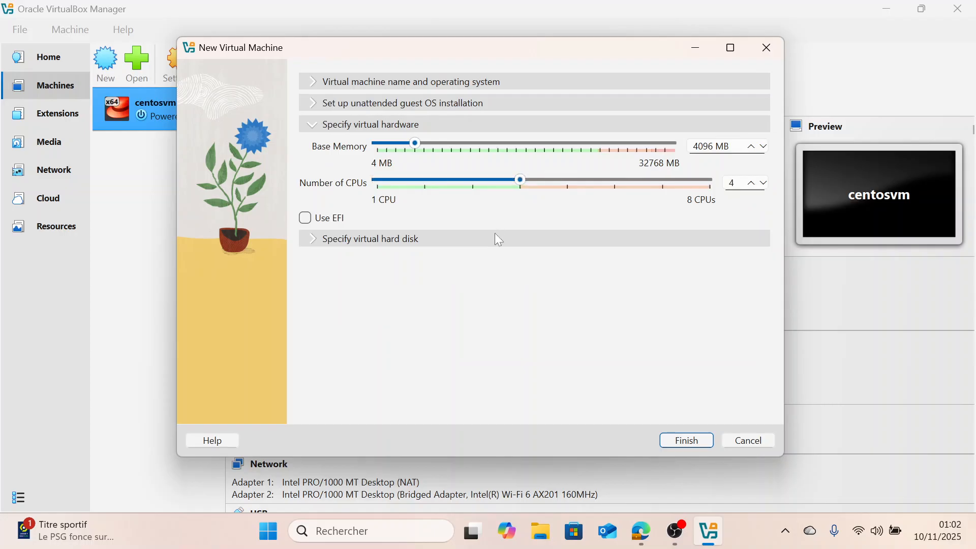
left_click(390, 242)
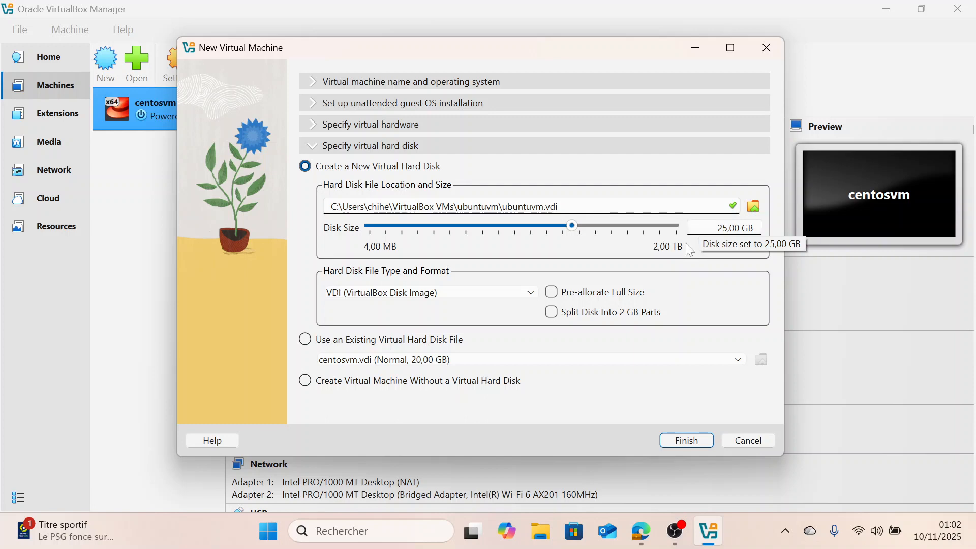
left_click(687, 440)
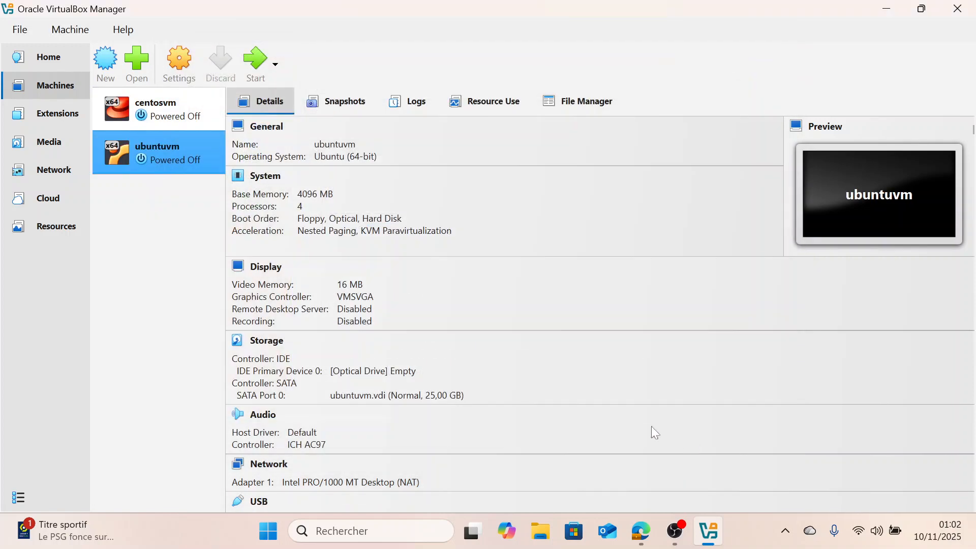
Open ubuntuvm's settings at the Storage page
right_click(153, 157)
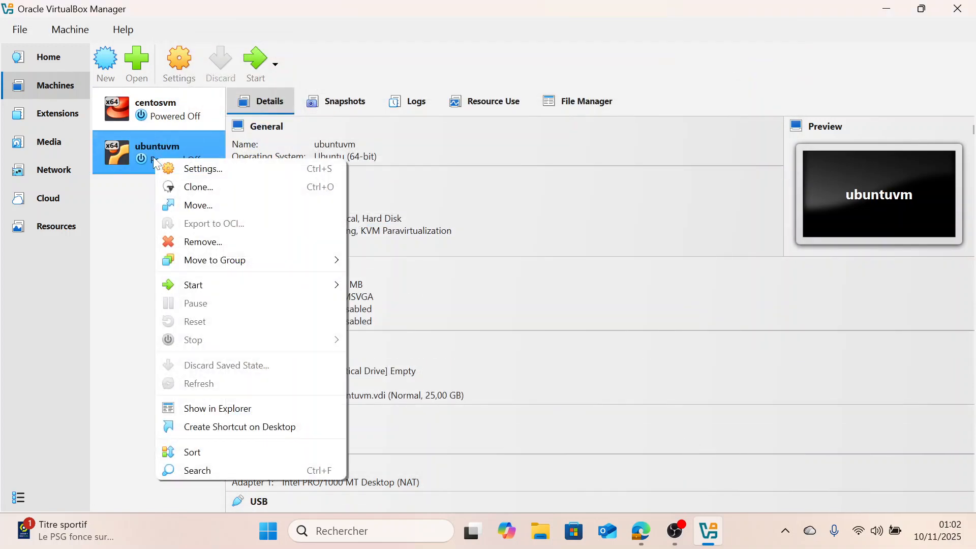
left_click(182, 164)
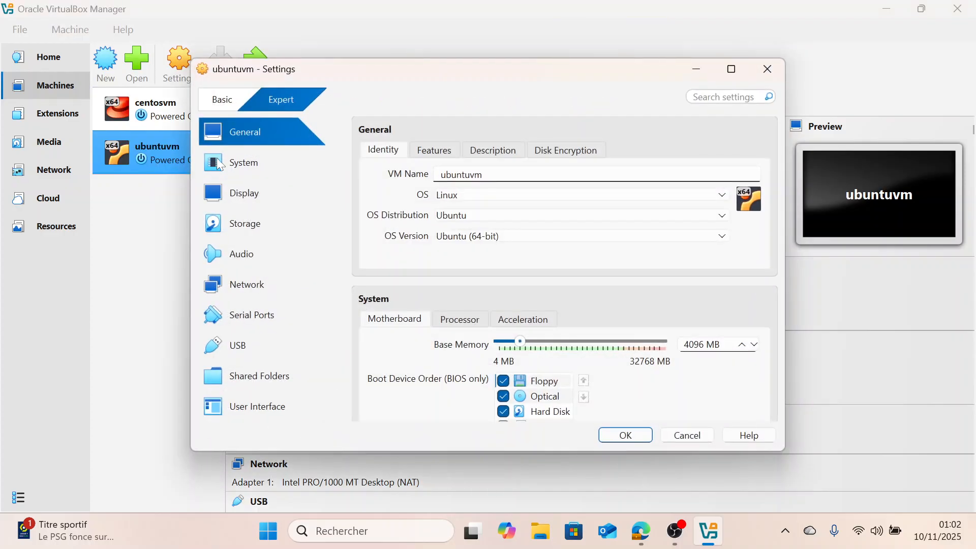
left_click(242, 224)
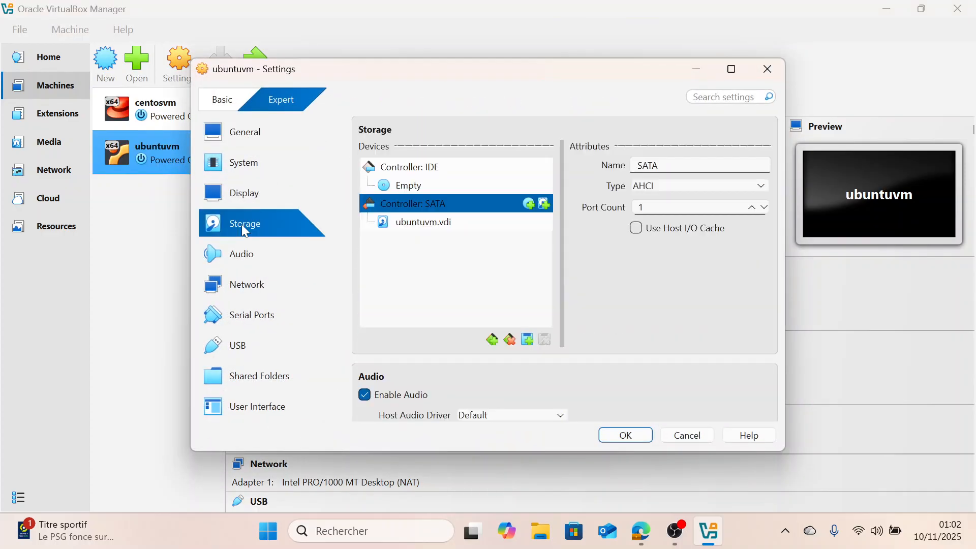
Switch to the browser and open the Ubuntu 22.04.5 LTS releases page from the search results
mouse_move(645, 543)
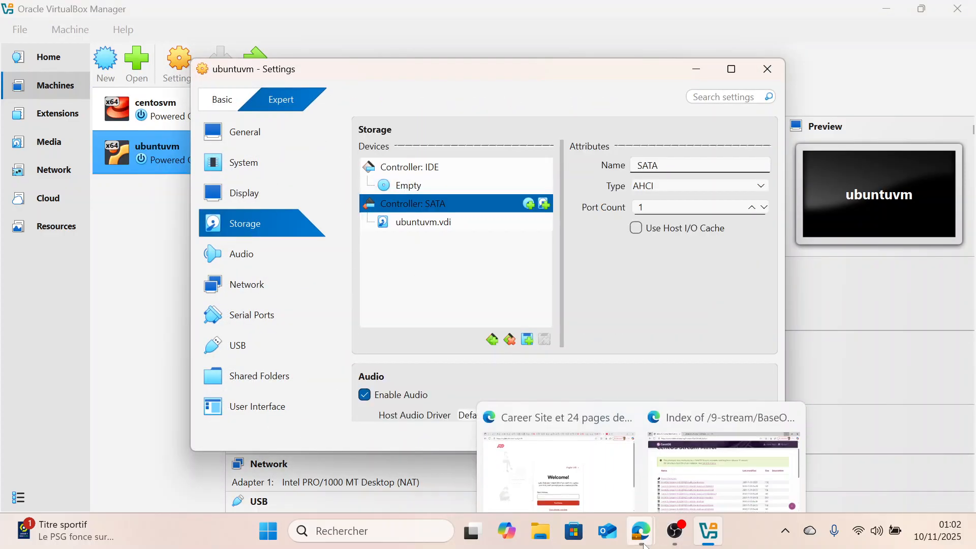
left_click(699, 462)
left_click(279, 5)
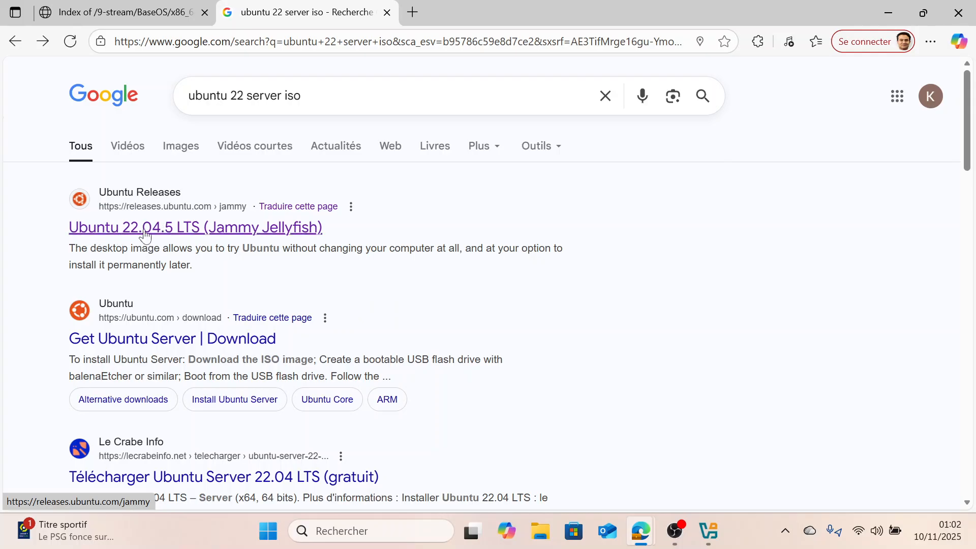
left_click(254, 232)
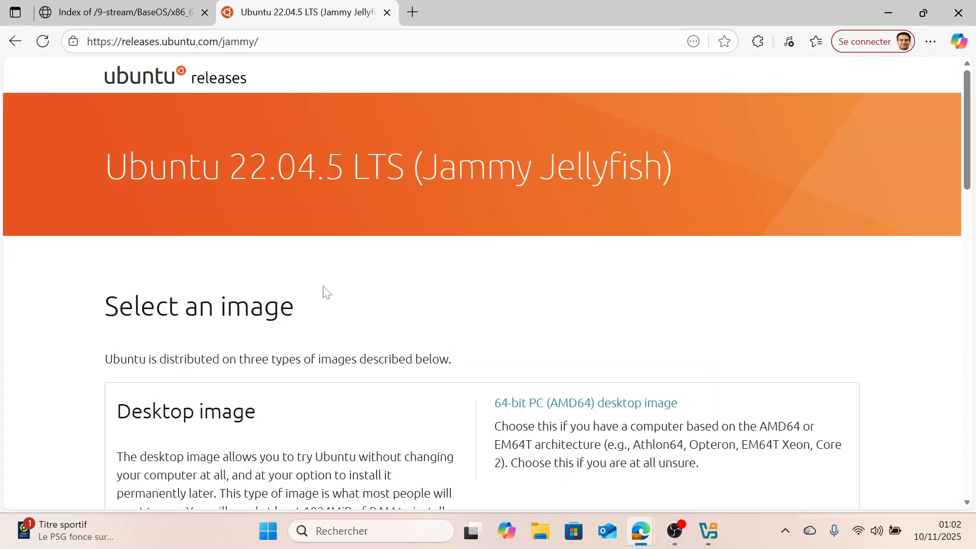
Examine the desktop and server install image options on the Ubuntu releases page
scroll(322, 290, "down", 7)
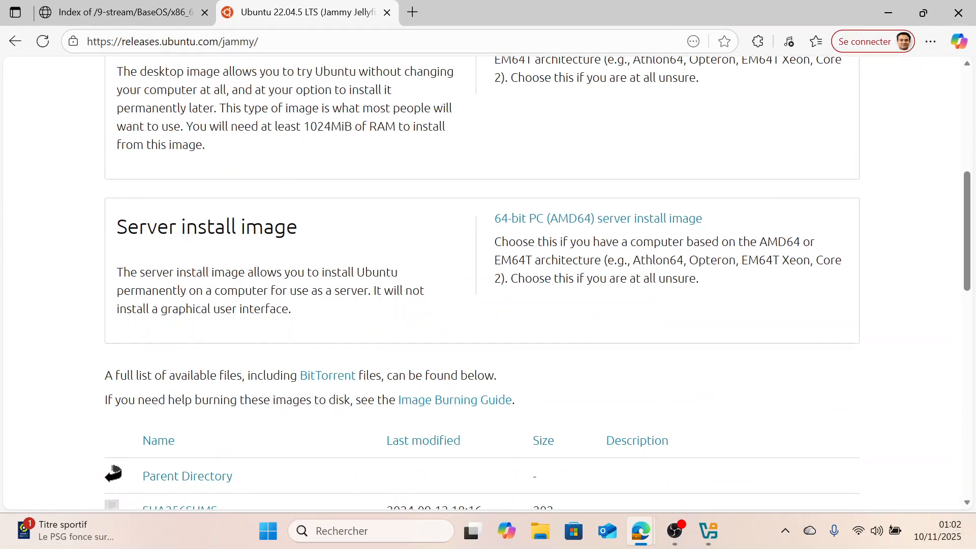
scroll(482, 285, "up", 2)
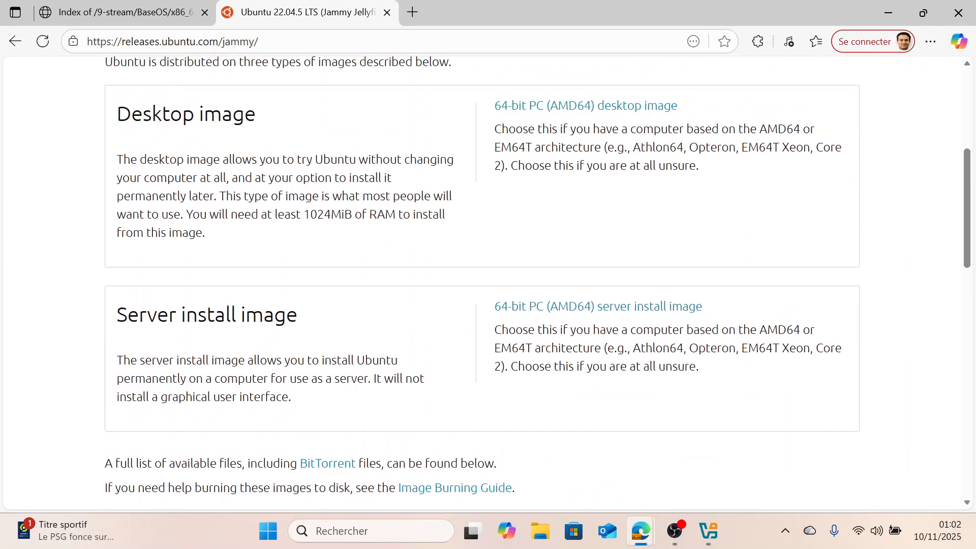
left_click_drag(108, 320, 386, 312)
left_click(454, 298)
left_click_drag(490, 305, 694, 308)
left_click(745, 320)
Return to the ubuntuvm settings and load the ubuntu-22.04.5-live-server-amd64.iso into the empty optical drive as a Live CD/DVD
mouse_move(704, 529)
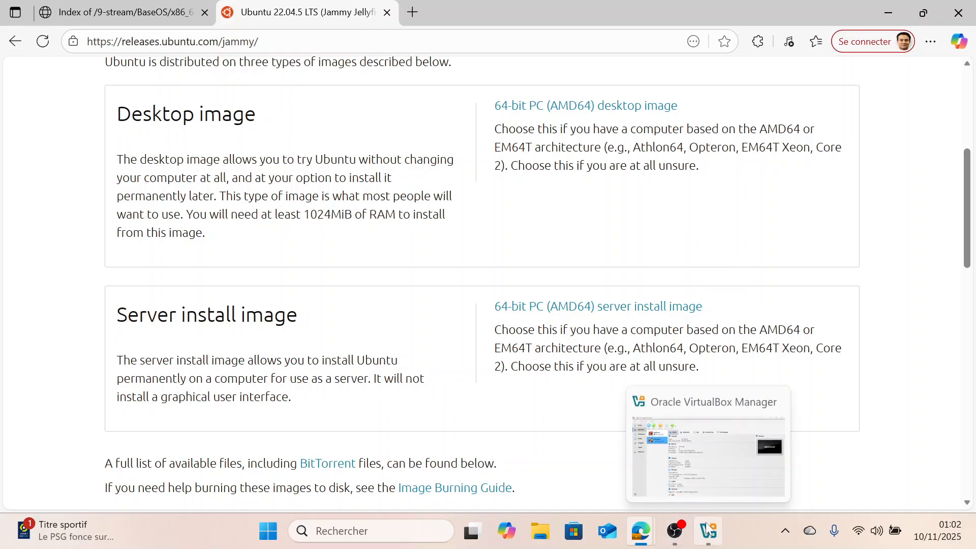
left_click(676, 492)
left_click(422, 189)
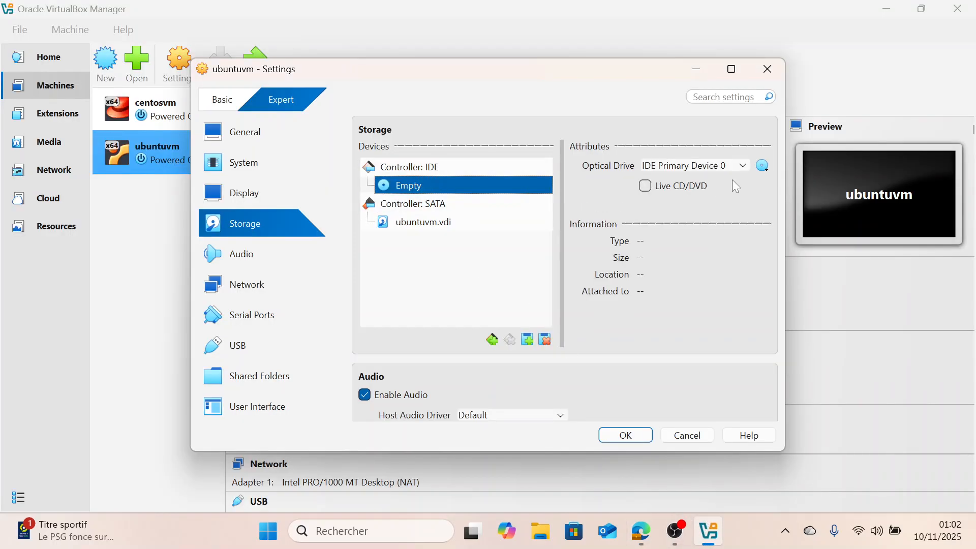
left_click(764, 166)
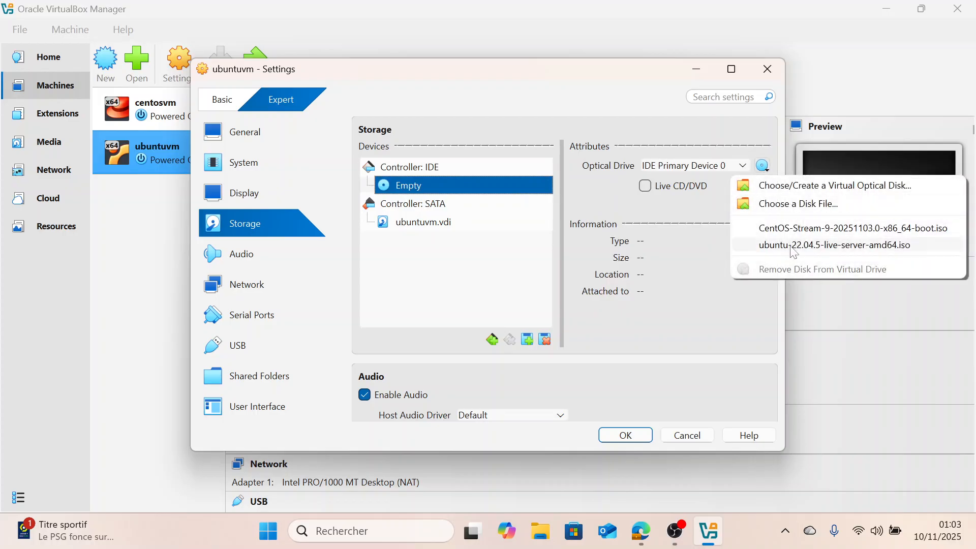
left_click(799, 209)
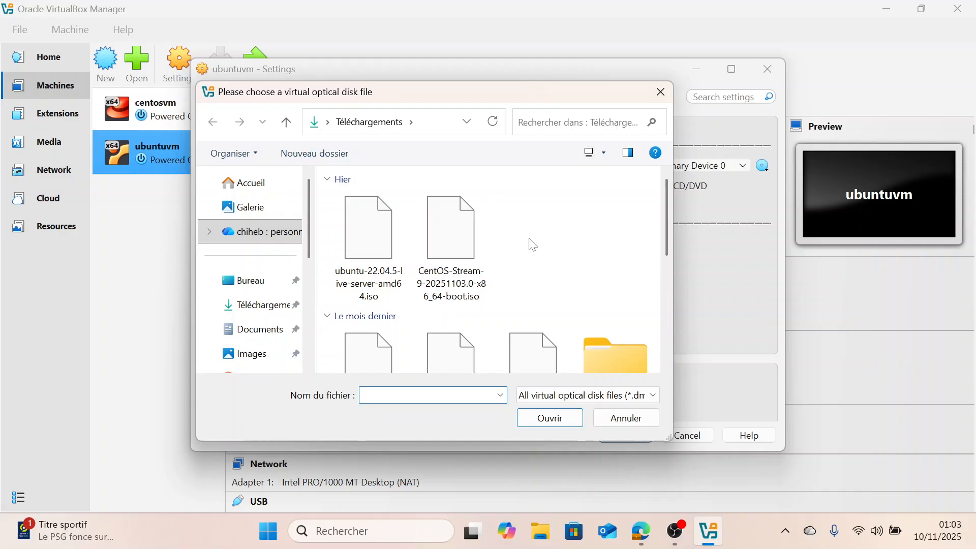
double_click(356, 260)
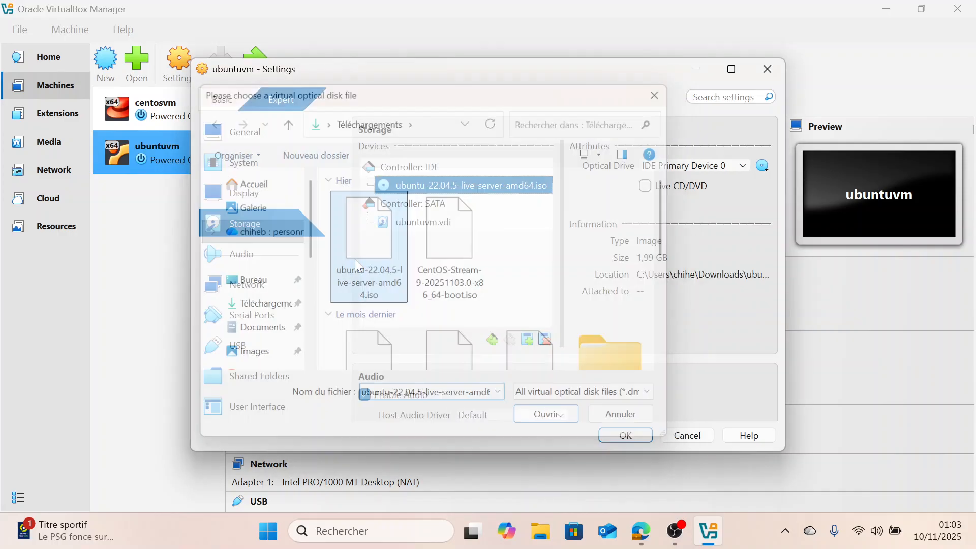
left_click(644, 186)
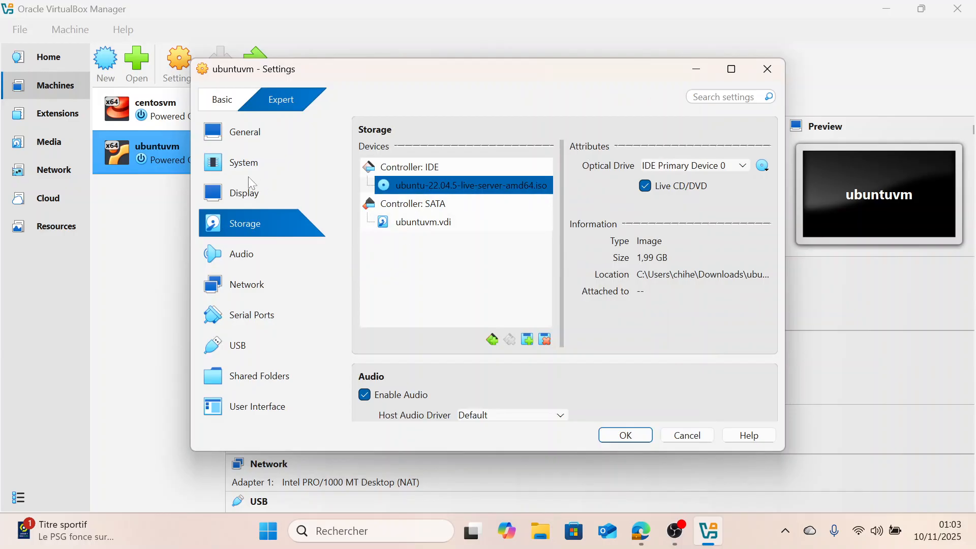
Enable the second network adapter and attach it as a Bridged Adapter
left_click(243, 285)
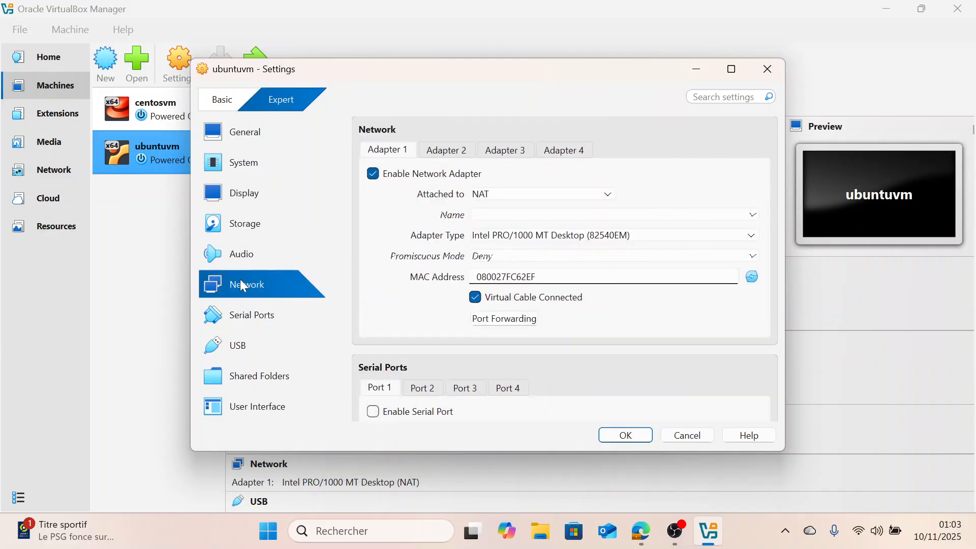
left_click(437, 146)
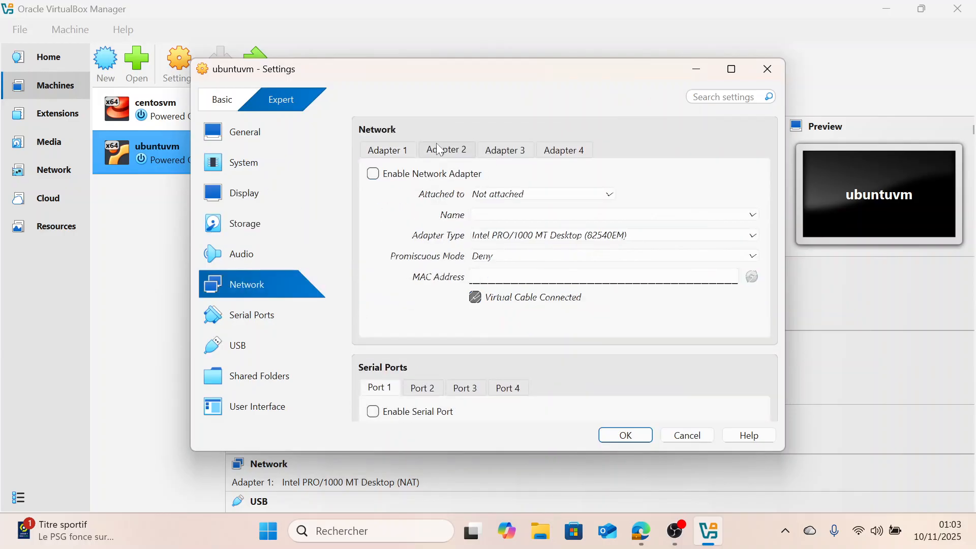
left_click(373, 175)
left_click(516, 195)
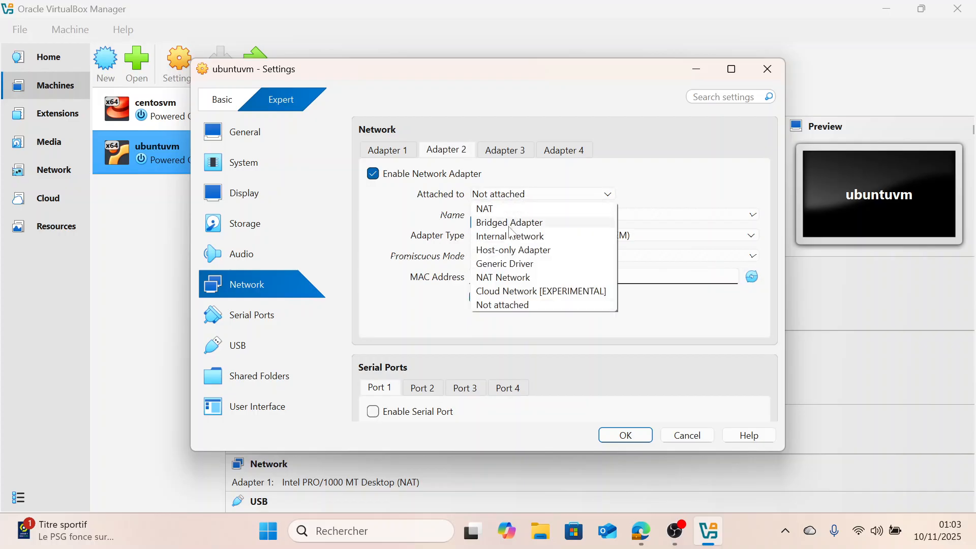
left_click(510, 224)
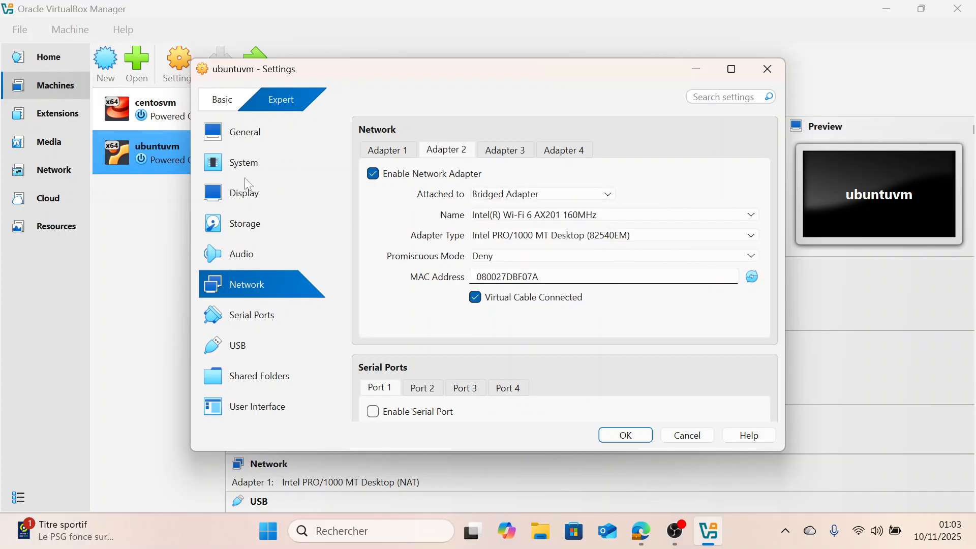
Set the pointing device to USB Tablet on the System page and save the VM settings
left_click(227, 163)
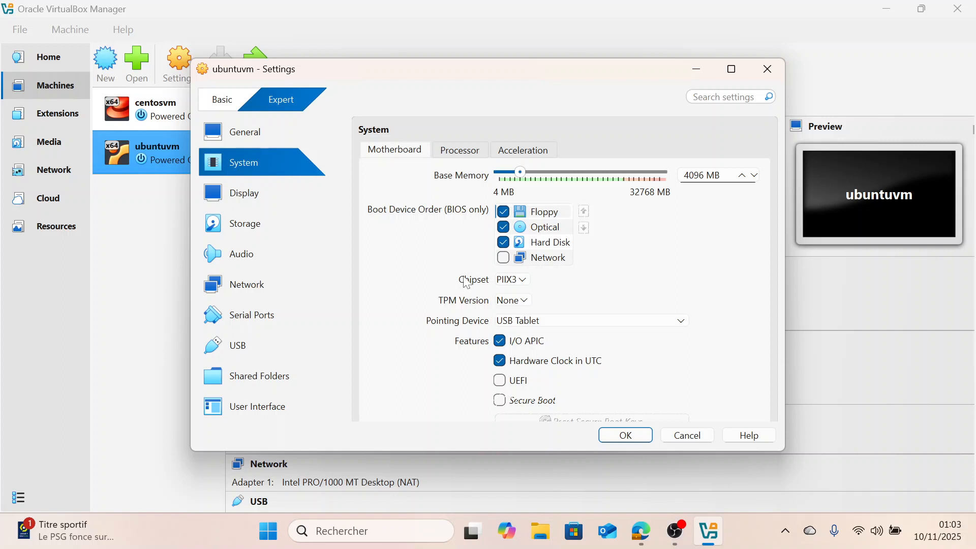
left_click(559, 322)
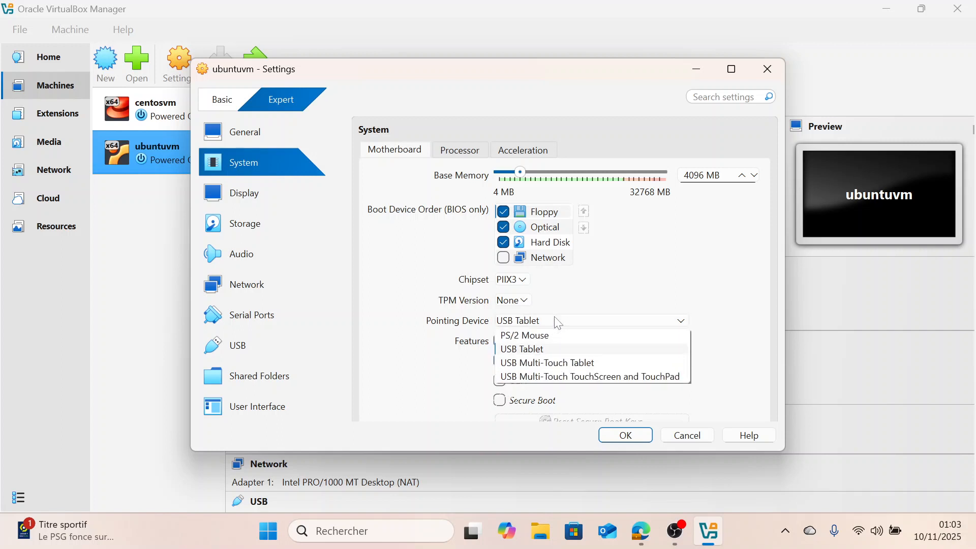
left_click(543, 351)
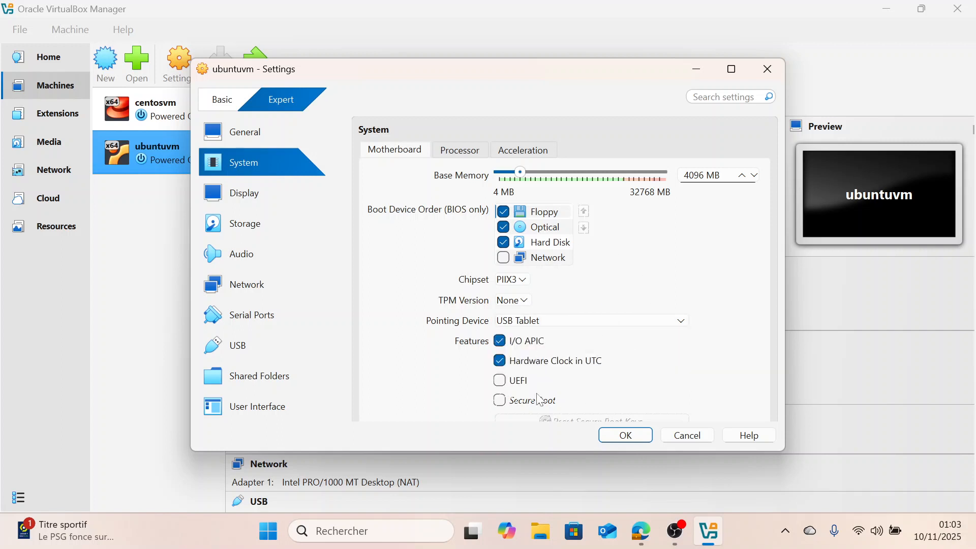
left_click(626, 436)
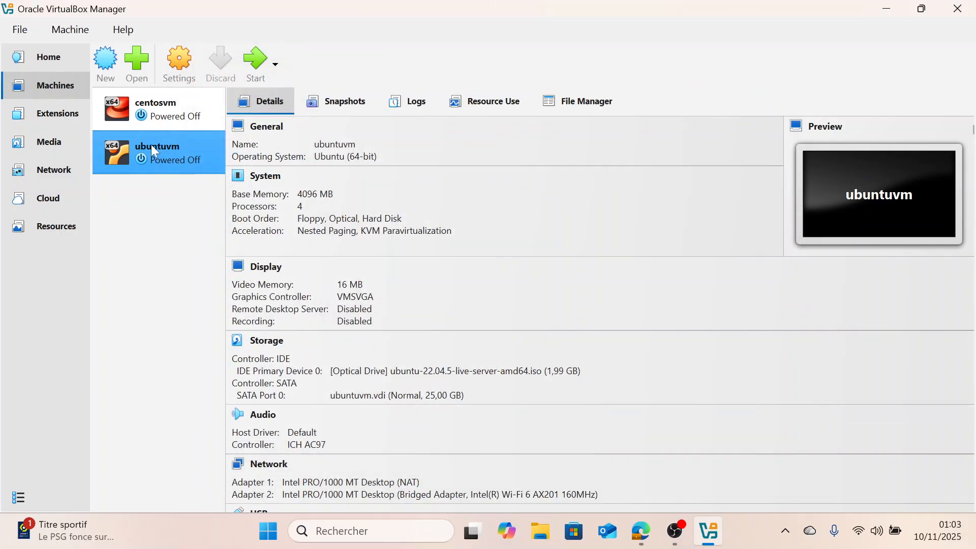
Start ubuntuvm, capture the mouse in its window, and boot the Try or Install Ubuntu Server entry
right_click(153, 150)
left_click(123, 214)
left_click(255, 65)
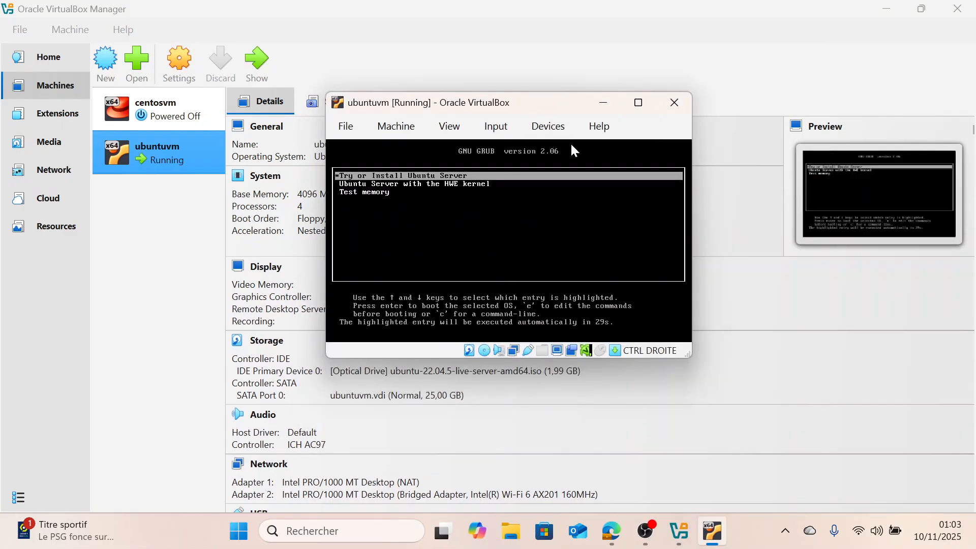
left_click(587, 151)
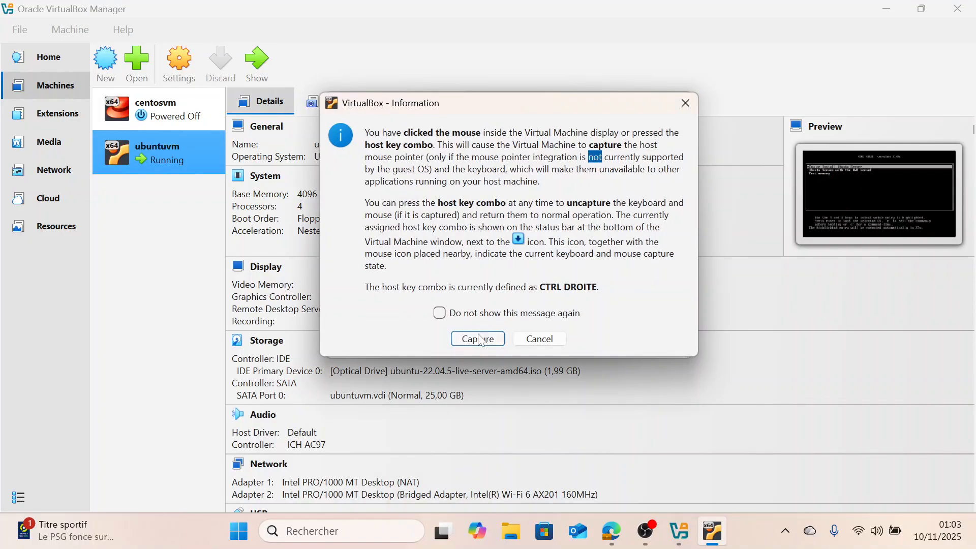
left_click(478, 339)
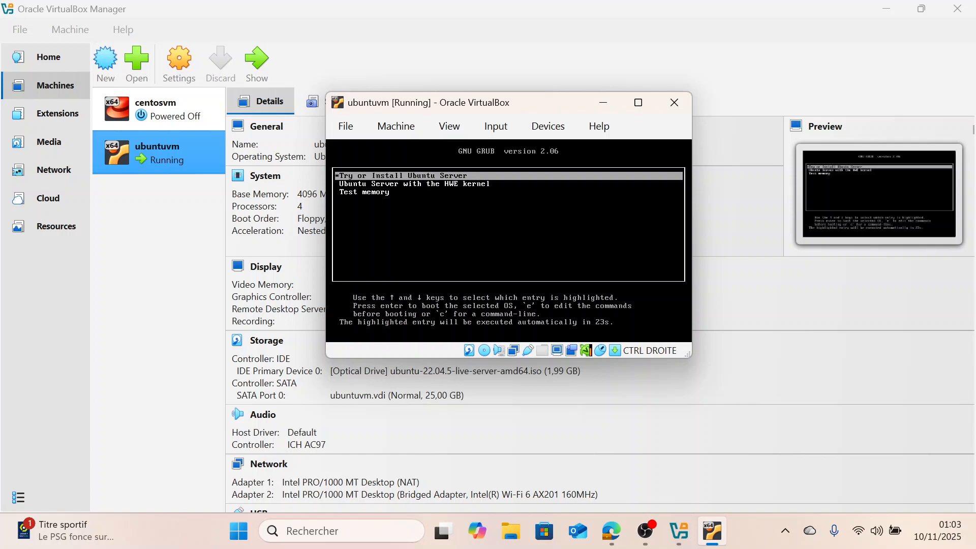
key("Return")
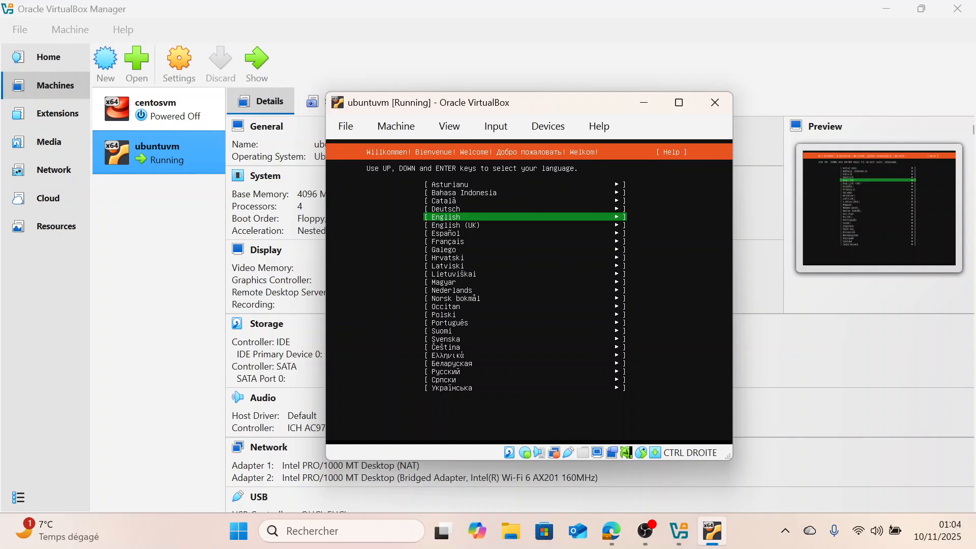
Choose English as the installer language and continue without updating the installer
key("Up")
key("Down")
key("Return")
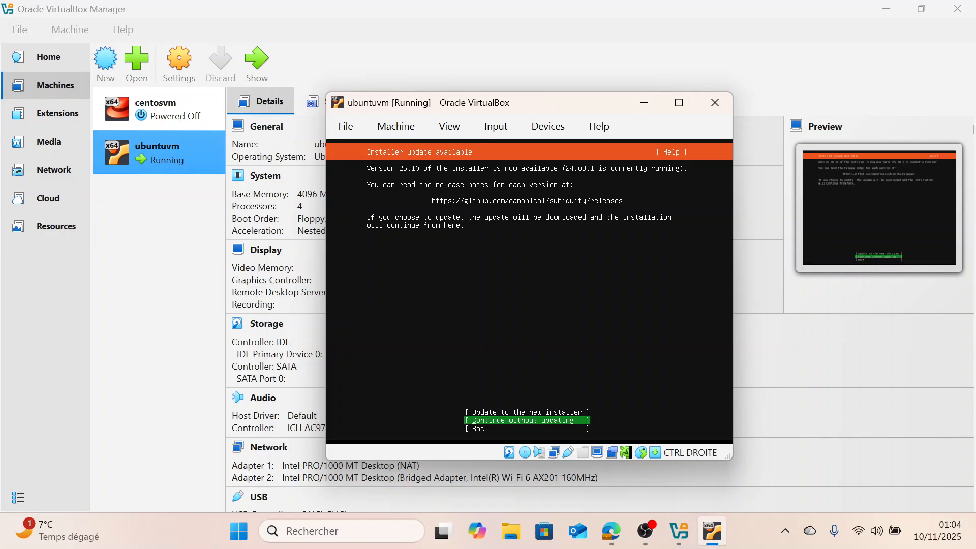
key("Return")
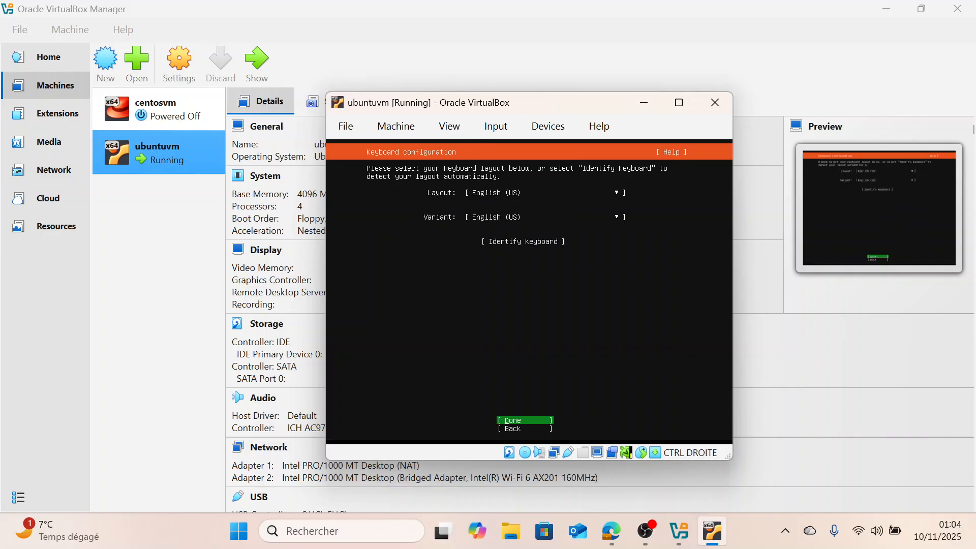
Set the keyboard layout to French and confirm the keyboard configuration
key("Up")
key("Up")
key("Up")
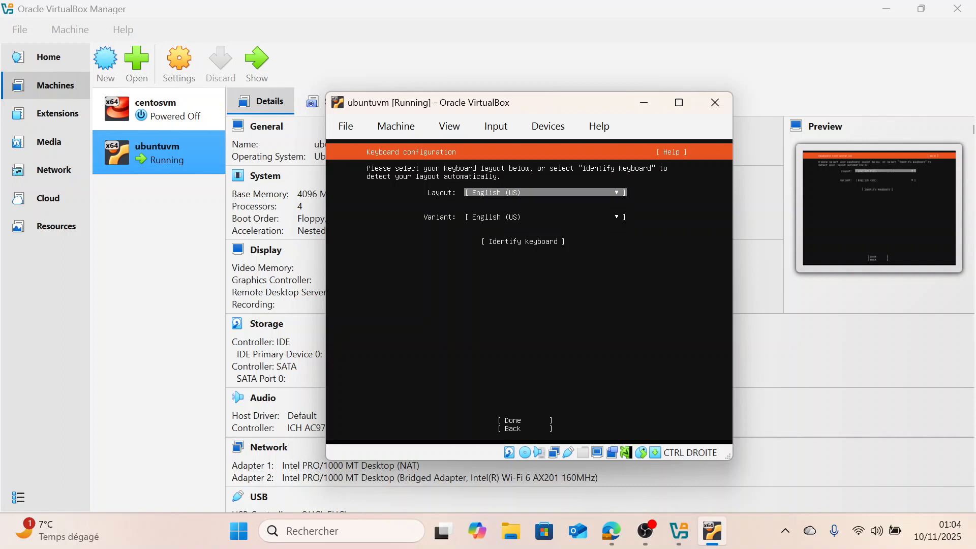
key("Return")
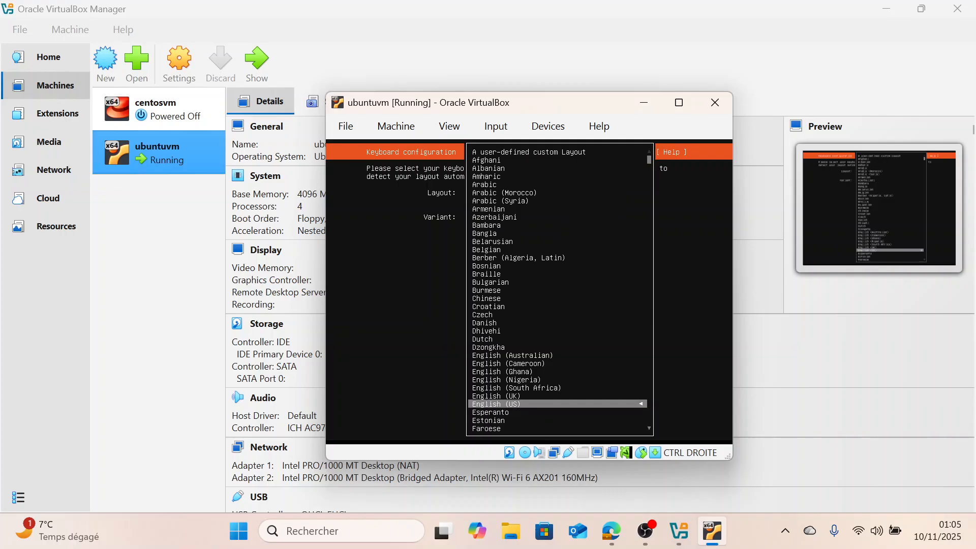
key("Up")
key("Up")
key("Up")
key("Down")
key("Down")
key("Down")
key("Down")
key("Down")
key("Down")
key("Down")
key("Down")
key("Down")
key("Down")
key("Down")
key("Down")
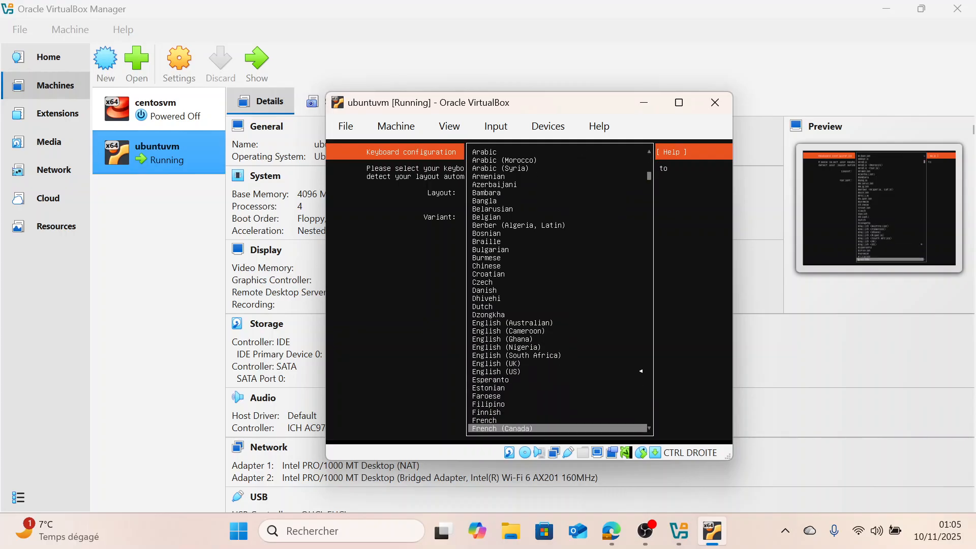
key("Up")
key("Down")
key("Down")
key("Up")
key("Up")
key("Up")
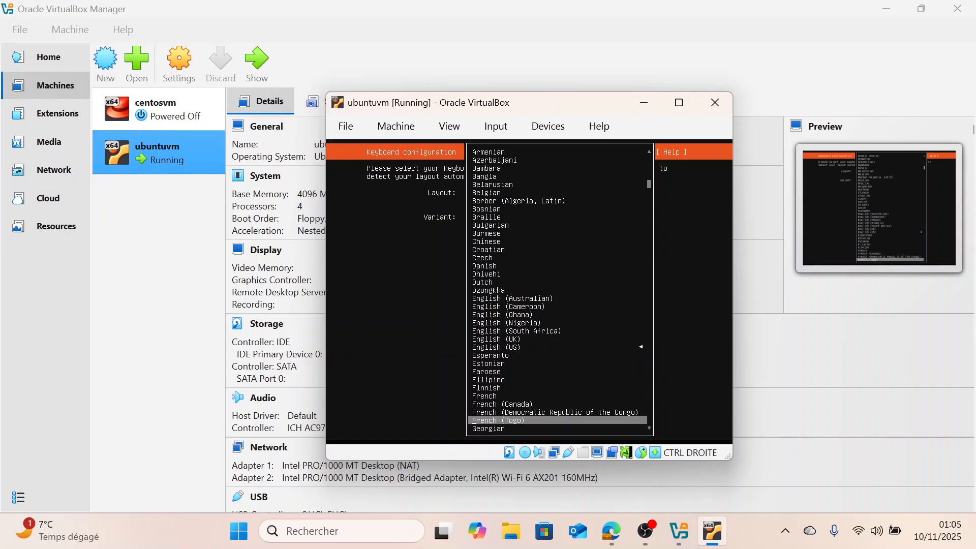
key("Up")
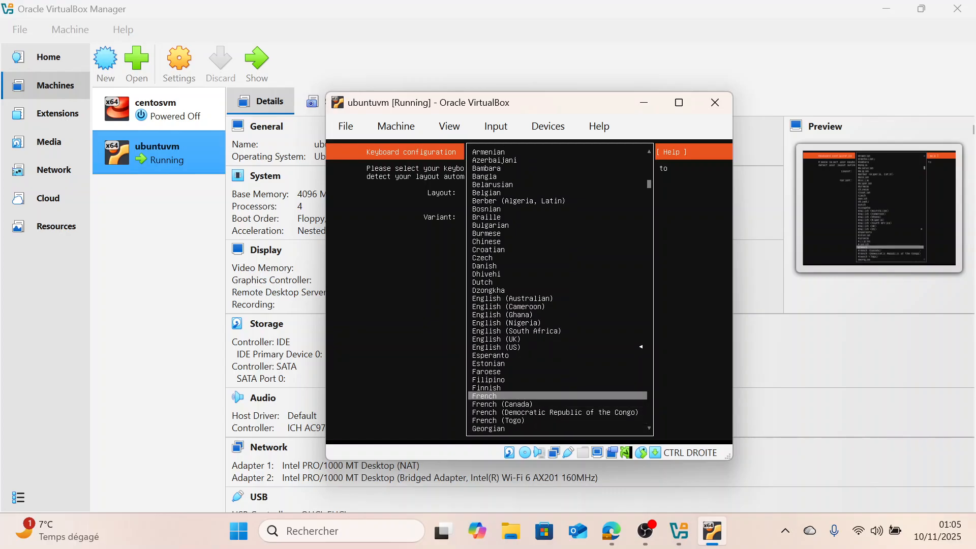
key("Return")
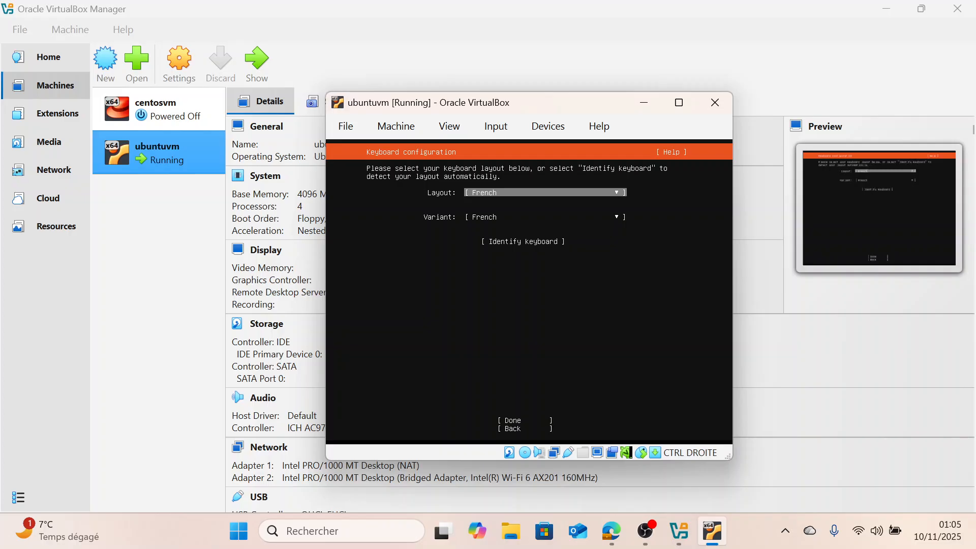
key("Tab")
key("Tab")
key("Tab")
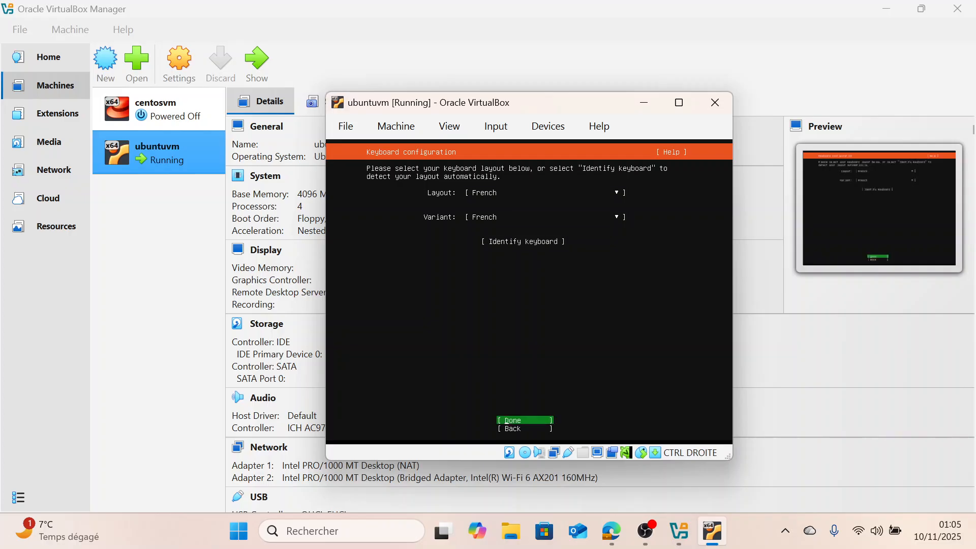
key("Return")
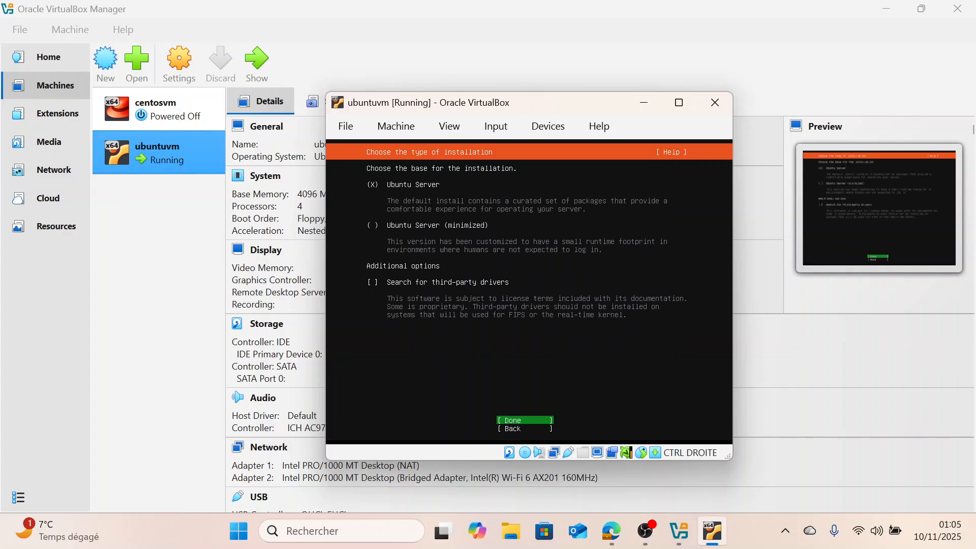
Accept the default Ubuntu Server installation type, continue without network, leave the proxy blank, and keep the default archive mirror
key("Return")
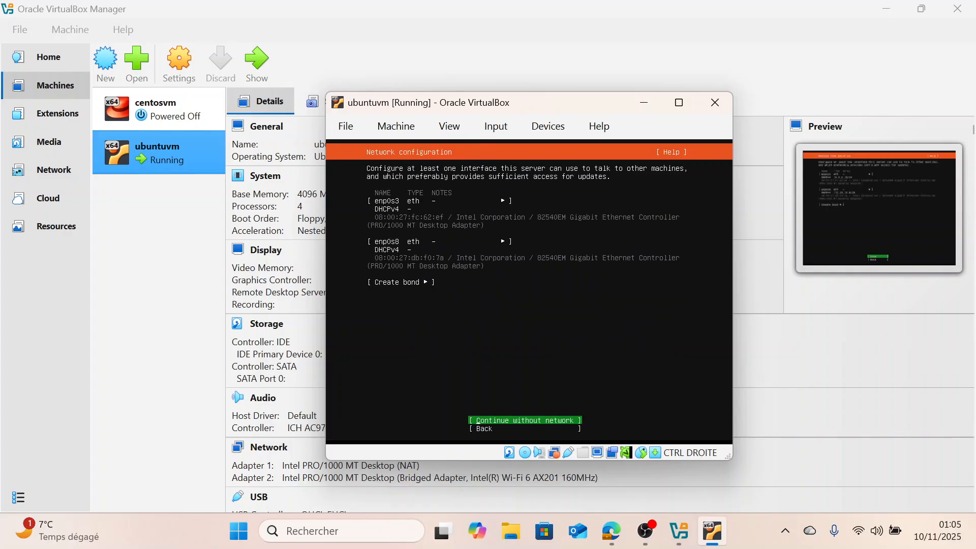
key("Return")
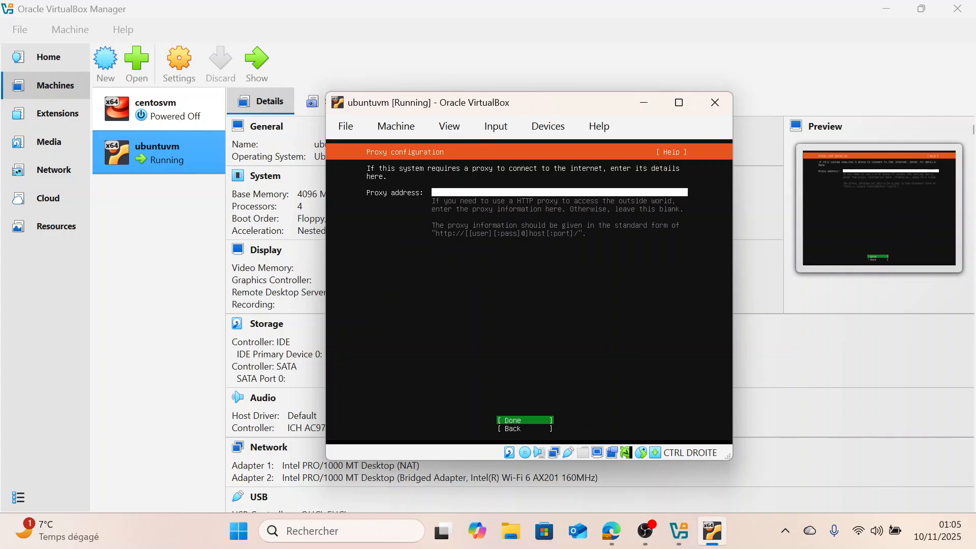
key("Return")
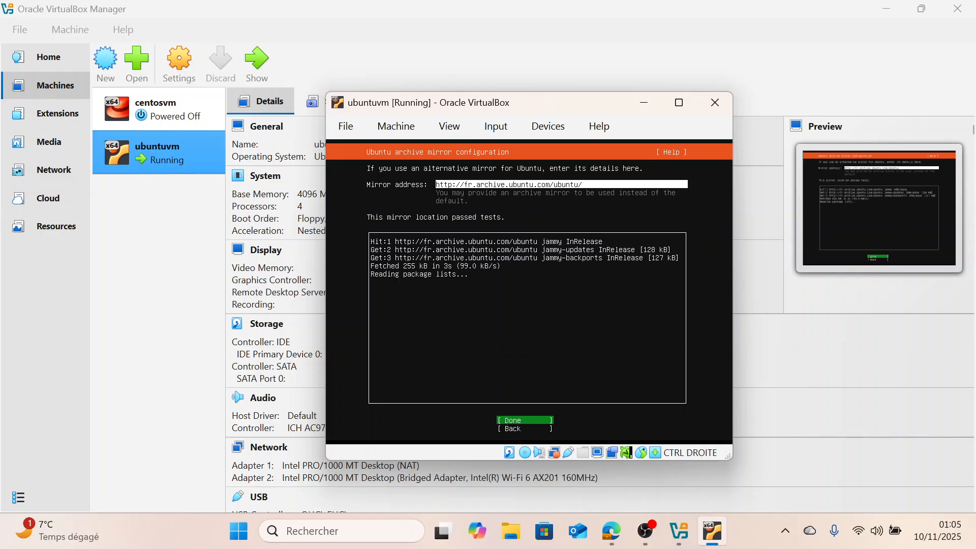
key("Return")
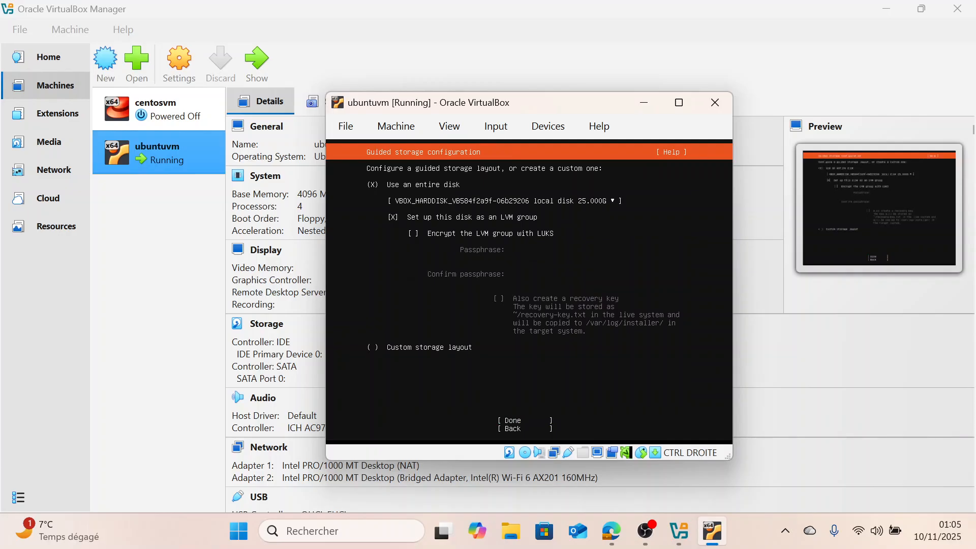
Accept the guided storage layout using the entire 25 GB disk set up as an LVM group
key("Tab")
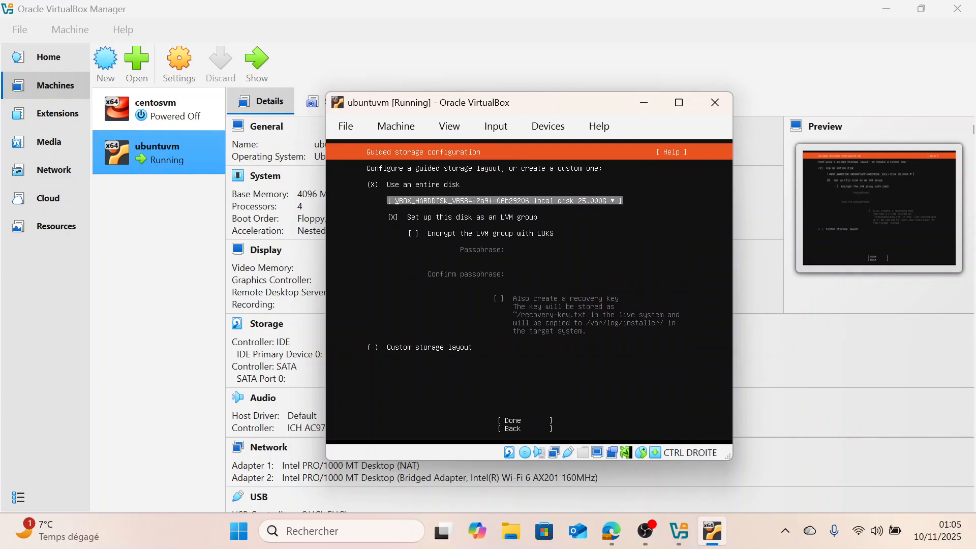
key("Down")
key("Down")
key("Down")
key("Up")
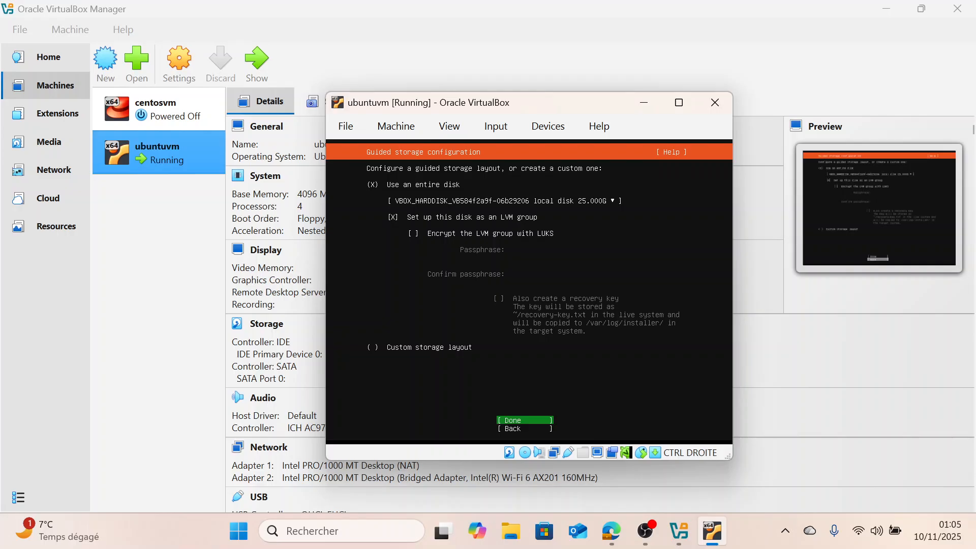
key("Up")
key("Up")
key("Down")
key("Down")
key("Down")
key("Up")
key("Return")
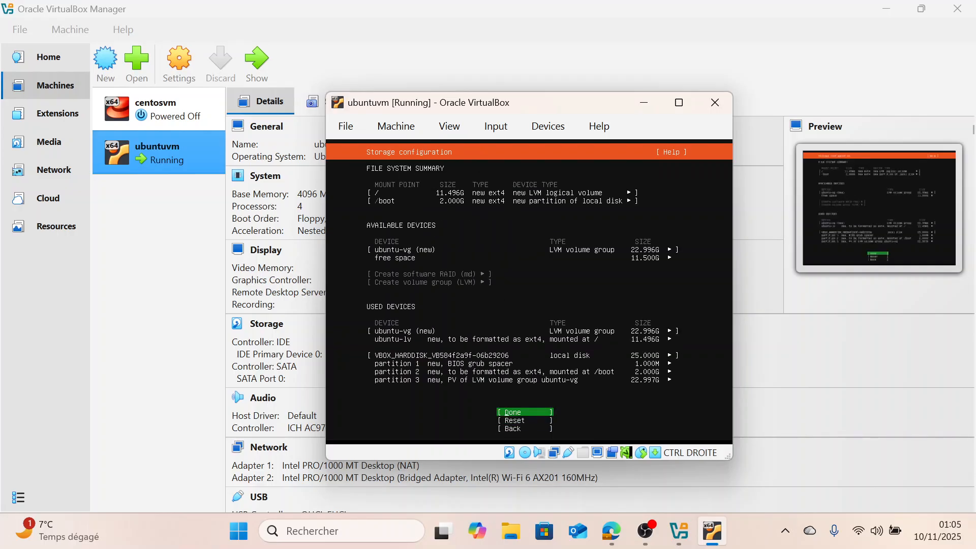
Confirm the storage configuration and accept the destructive-action warning to continue the installation
key("Return")
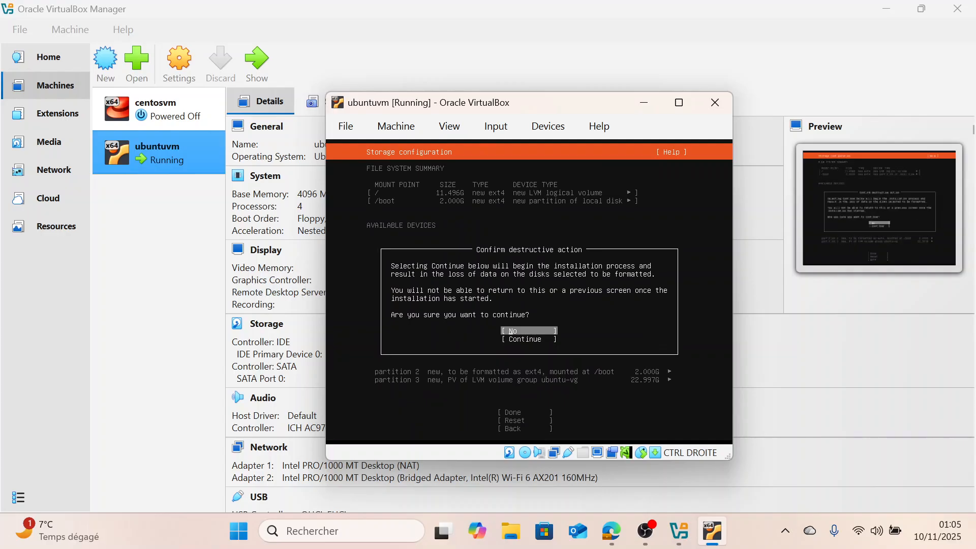
key("Down")
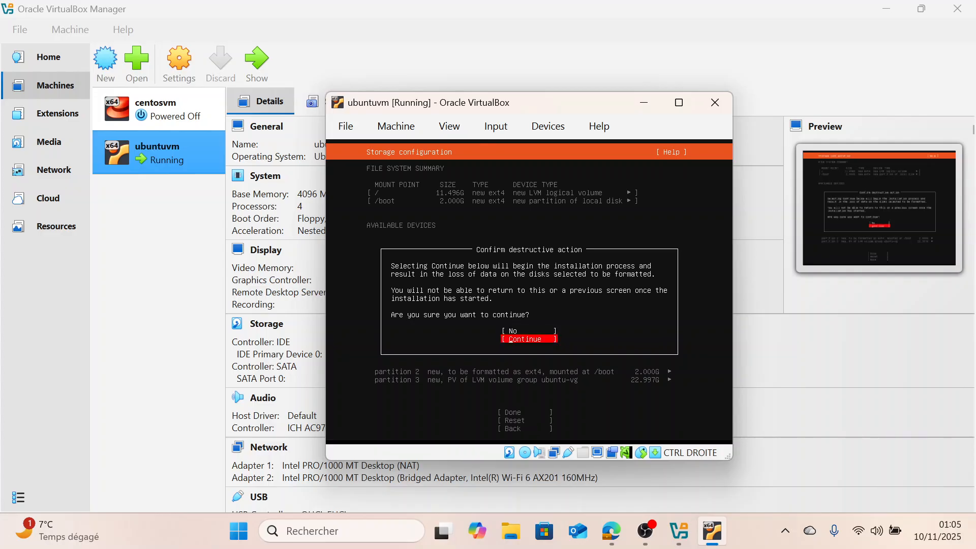
key("Return")
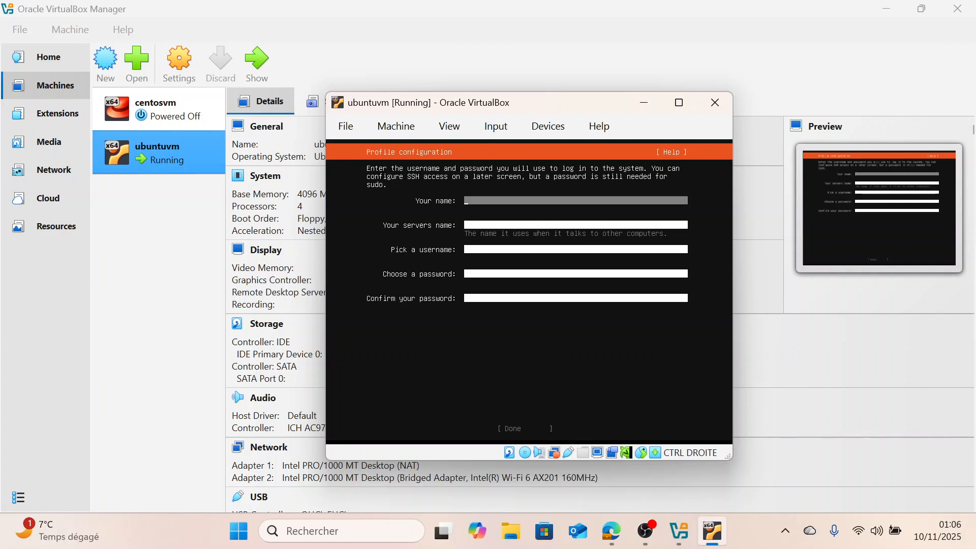
Enter user as your name and ubuntuvm as the server's name in the profile configuration
type("u")
key("BackSpace")
type("user")
key("Tab")
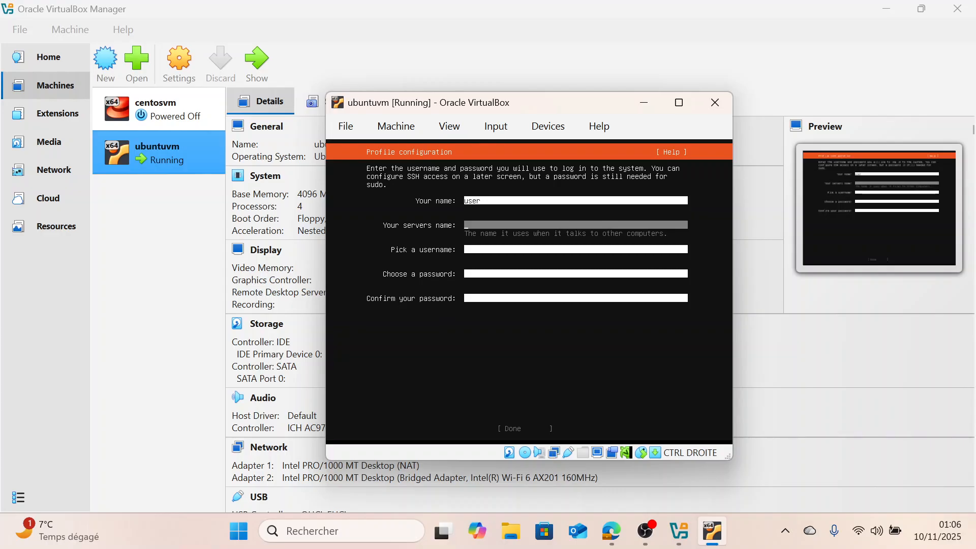
type("ubuntuvm")
key("Tab")
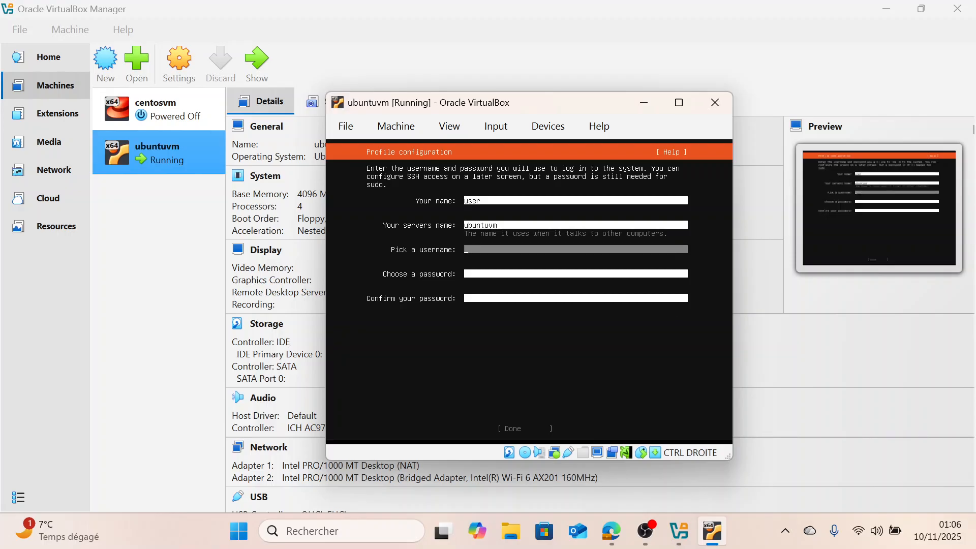
Pick ubuntuuser as the username, enter and confirm the account password, and finish the profile setup
type("use")
key("BackSpace")
key("BackSpace")
type("buntuuser")
key("Tab")
type("user")
key("Tab")
type("user")
key("Tab")
key("Return")
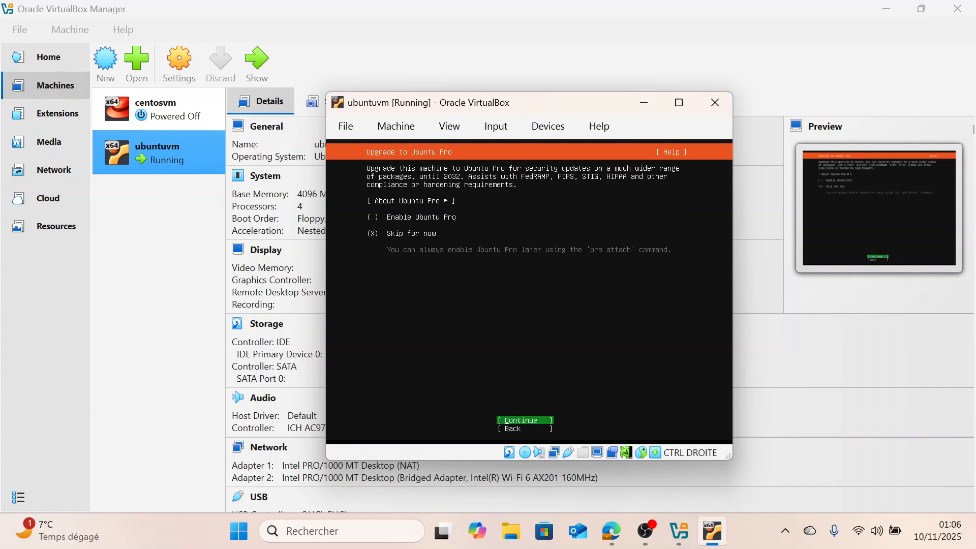
Skip Ubuntu Pro, then enable Install OpenSSH server and confirm the SSH configuration
key("Return")
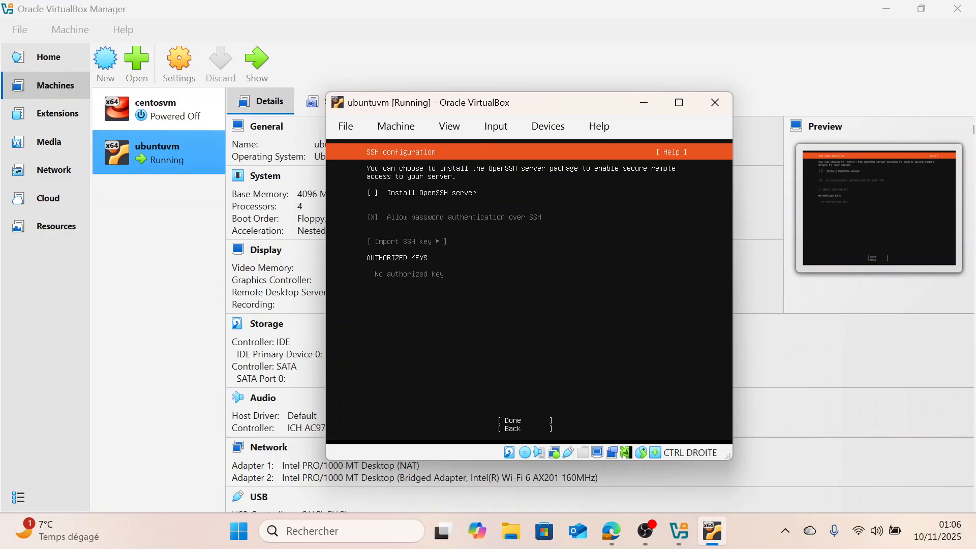
key("shift+Tab")
key("shift+Tab")
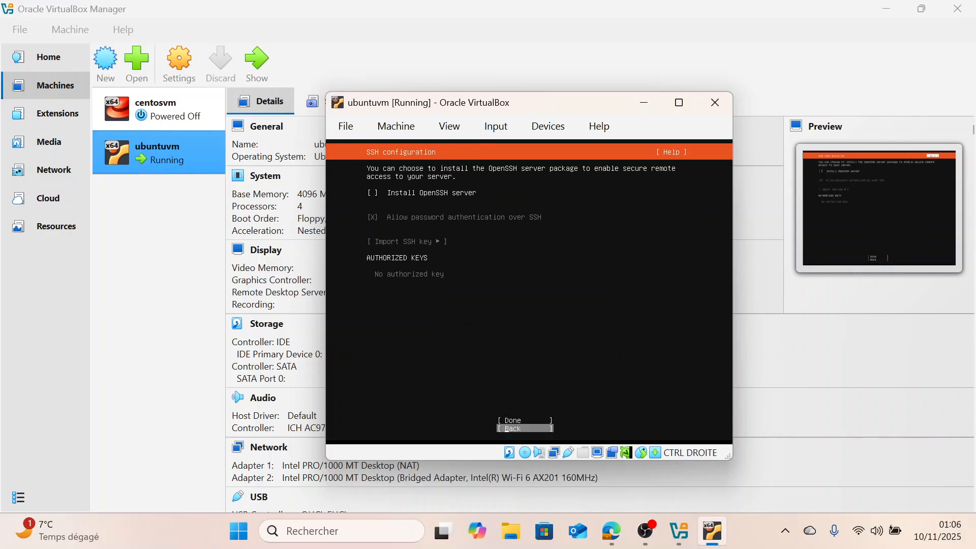
key("Tab")
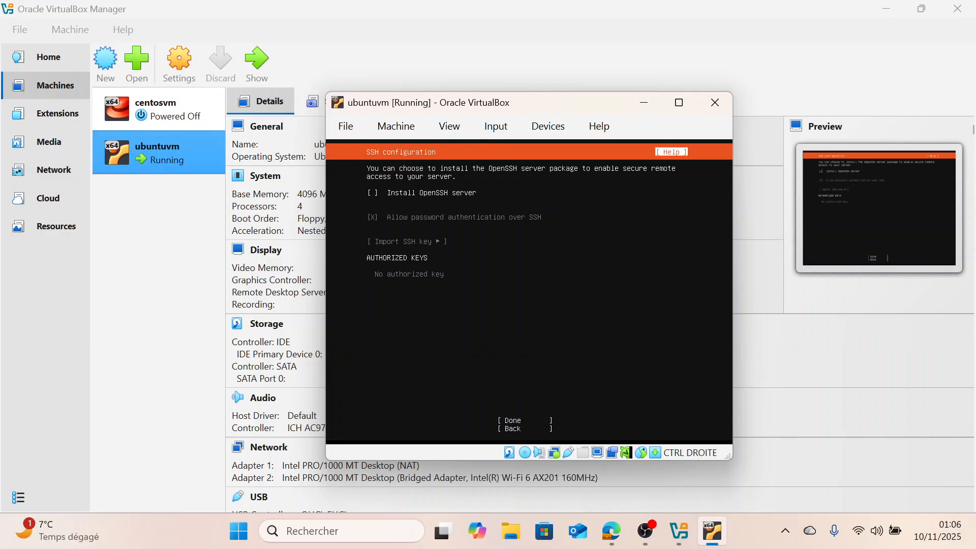
key("Tab")
key("space")
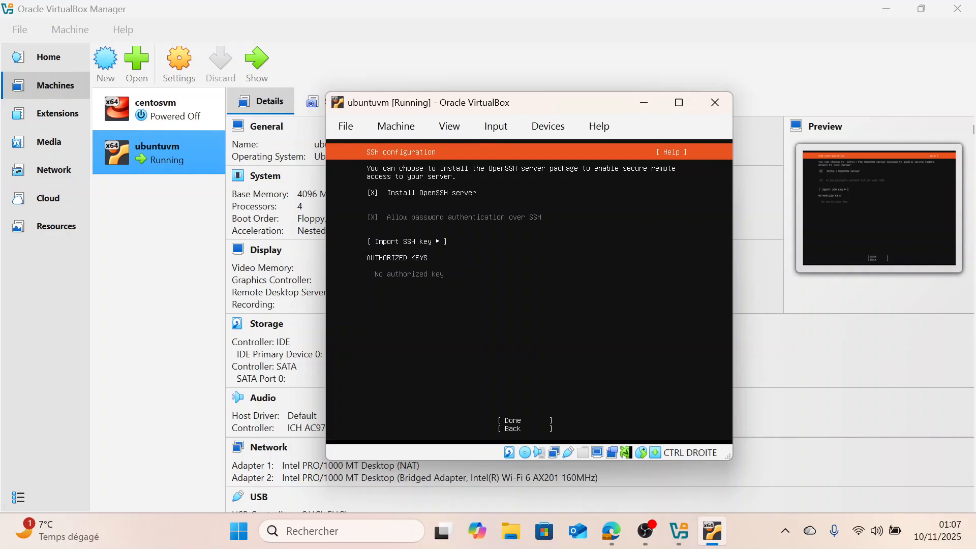
key("Tab")
key("Tab")
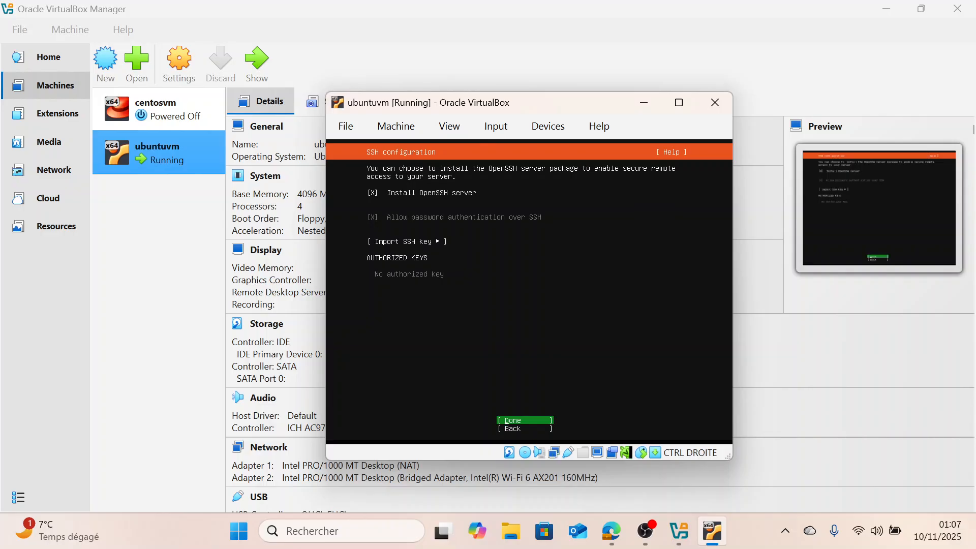
key("Return")
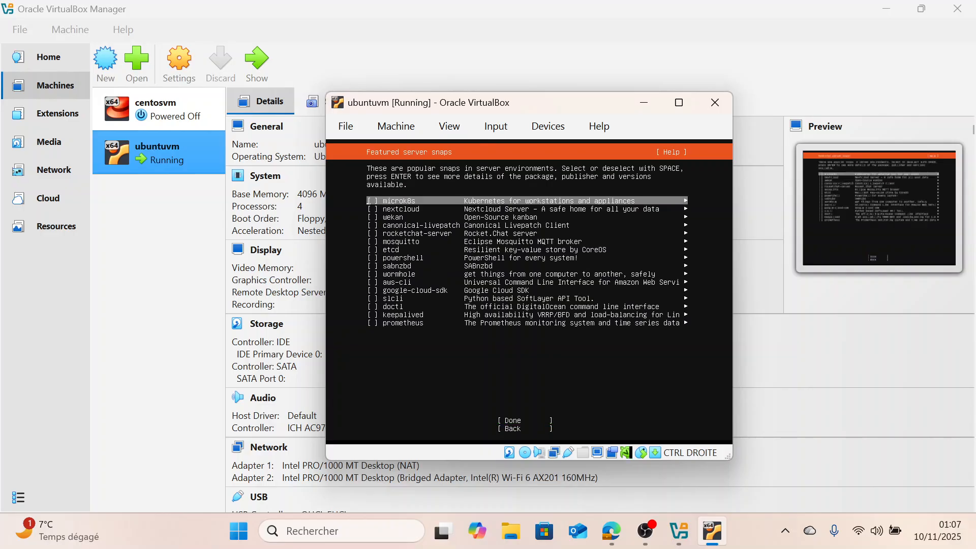
Leave all featured server snaps unselected and continue so the system installation starts
key("Down")
key("Down")
key("Down")
key("Down")
key("Down")
key("Down")
key("Down")
key("Down")
key("Down")
key("Down")
key("Down")
key("Down")
key("Down")
key("Down")
key("Down")
key("Down")
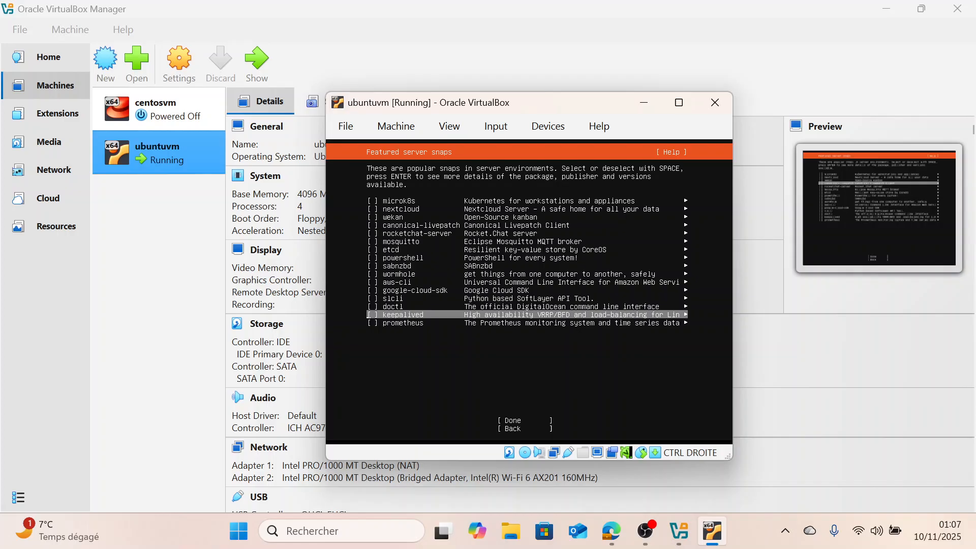
key("Return")
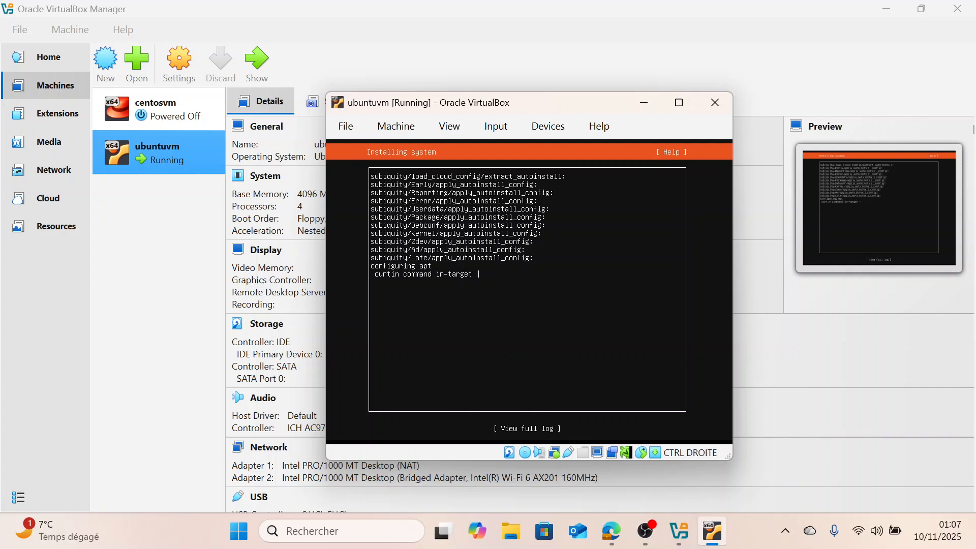
left_click(655, 535)
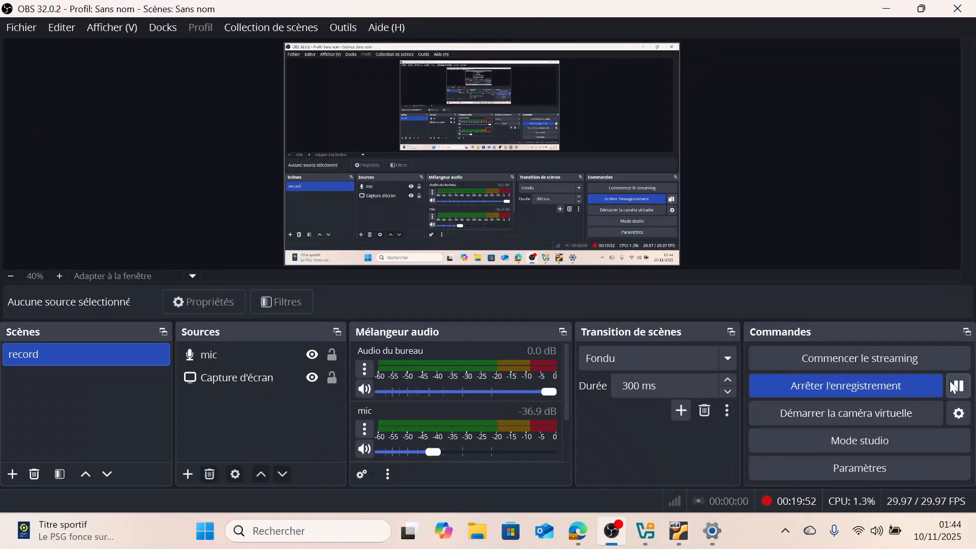
left_click(886, 10)
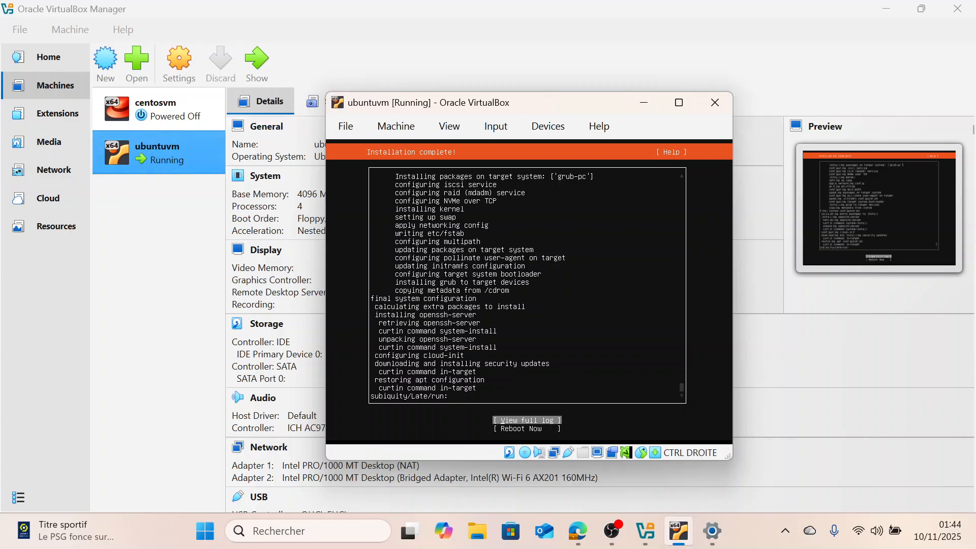
Try to stop the running ubuntuvm machine
right_click(154, 157)
mouse_move(195, 341)
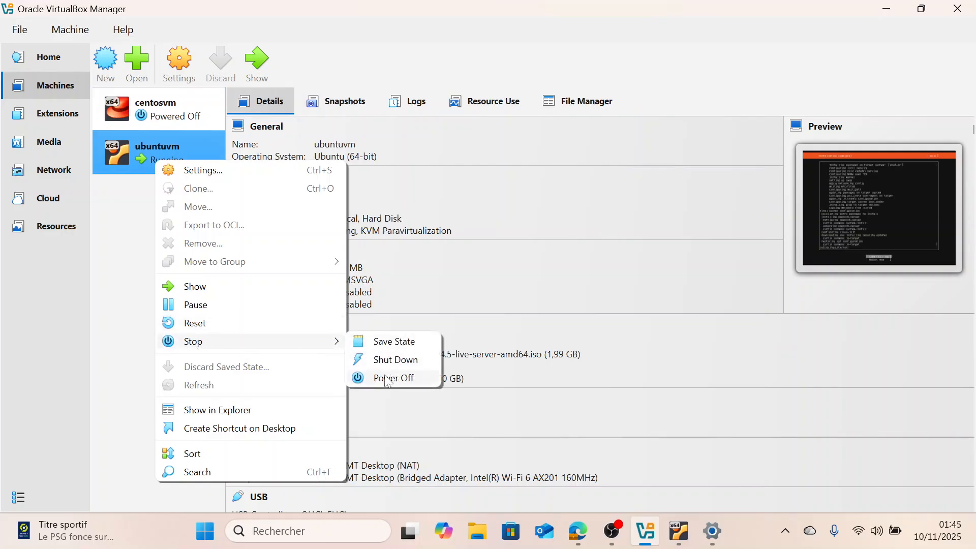
left_click(387, 365)
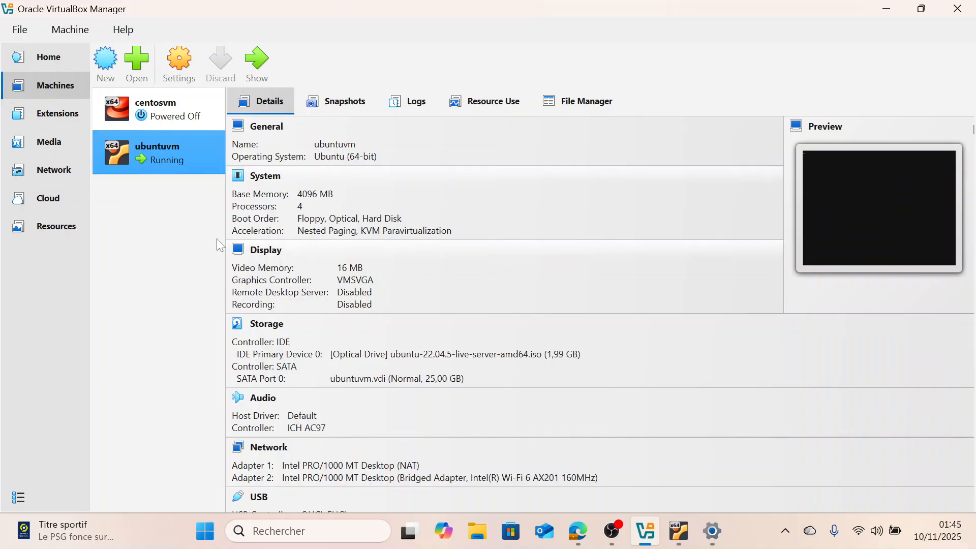
Remove the ubuntu-22.04.5-live-server-amd64.iso disk from ubuntuvm's optical drive in its storage settings and save
right_click(143, 146)
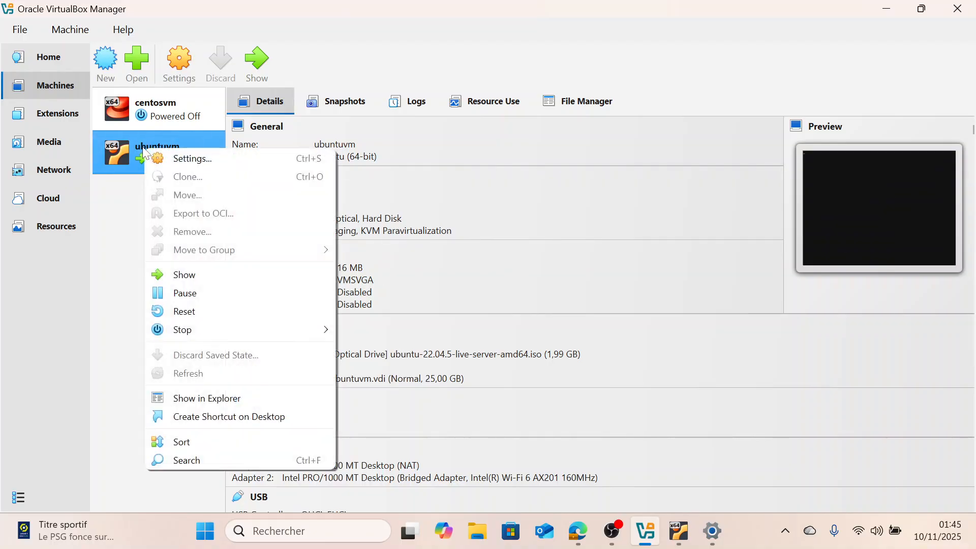
left_click(171, 159)
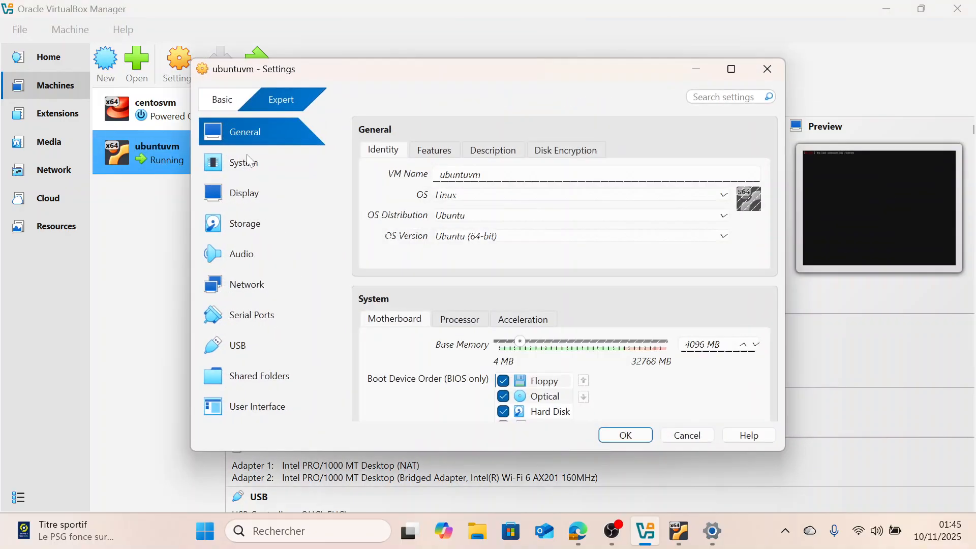
left_click(247, 226)
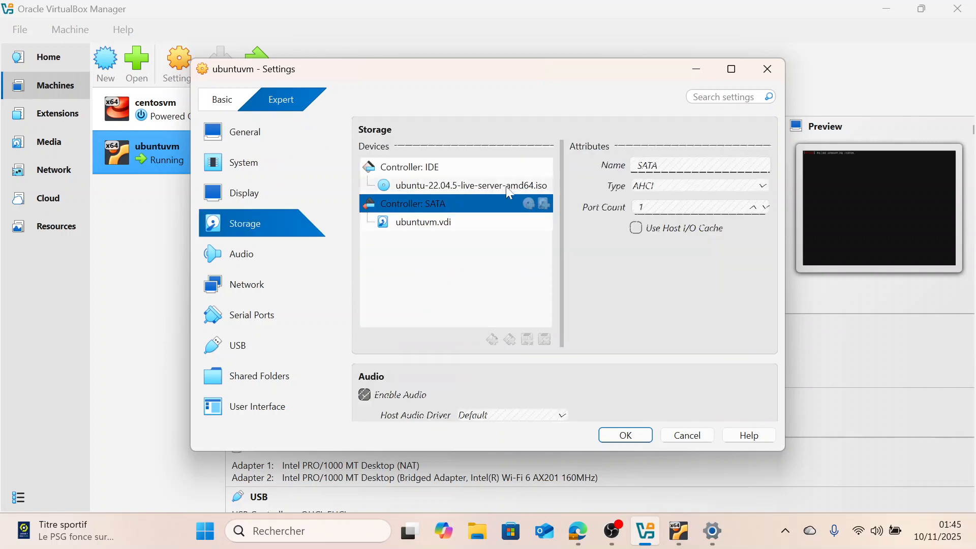
left_click(481, 185)
left_click(501, 201)
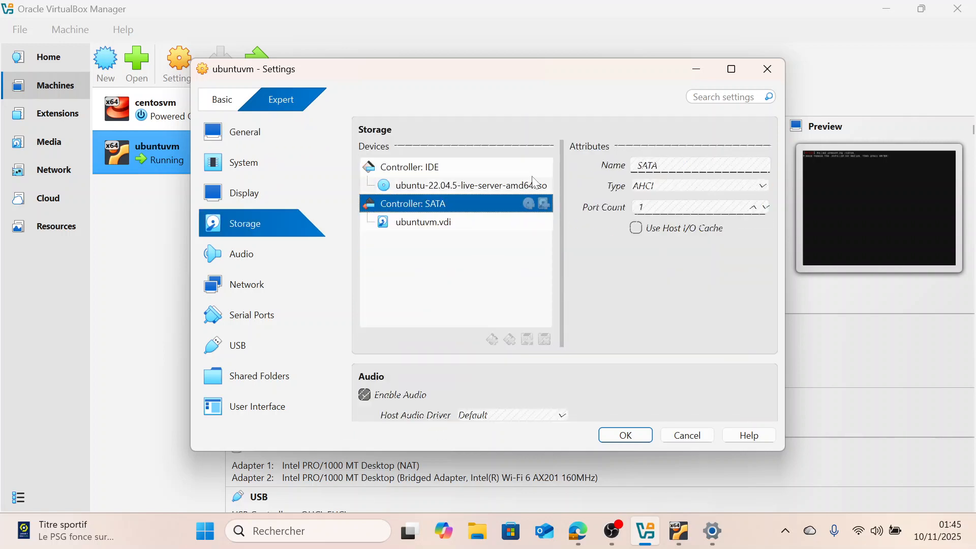
left_click(481, 187)
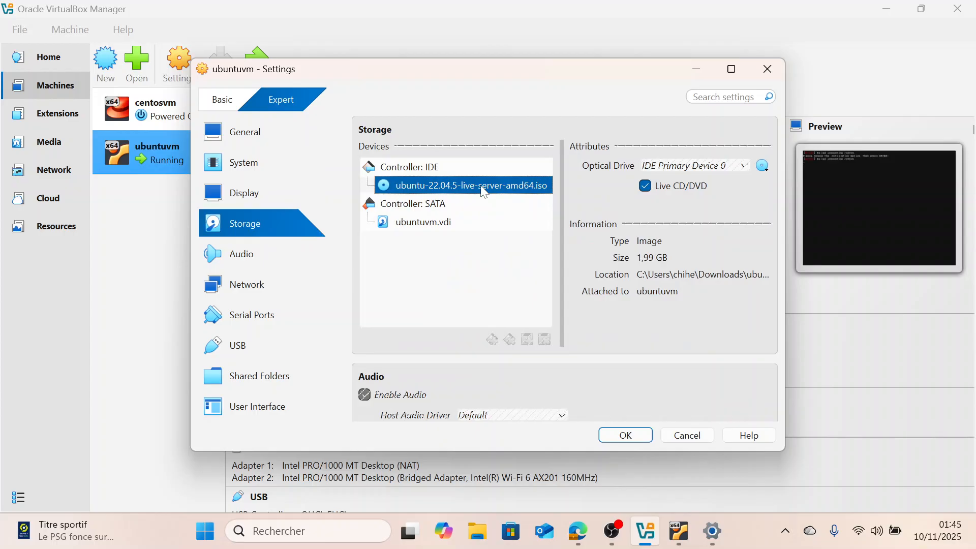
left_click(763, 166)
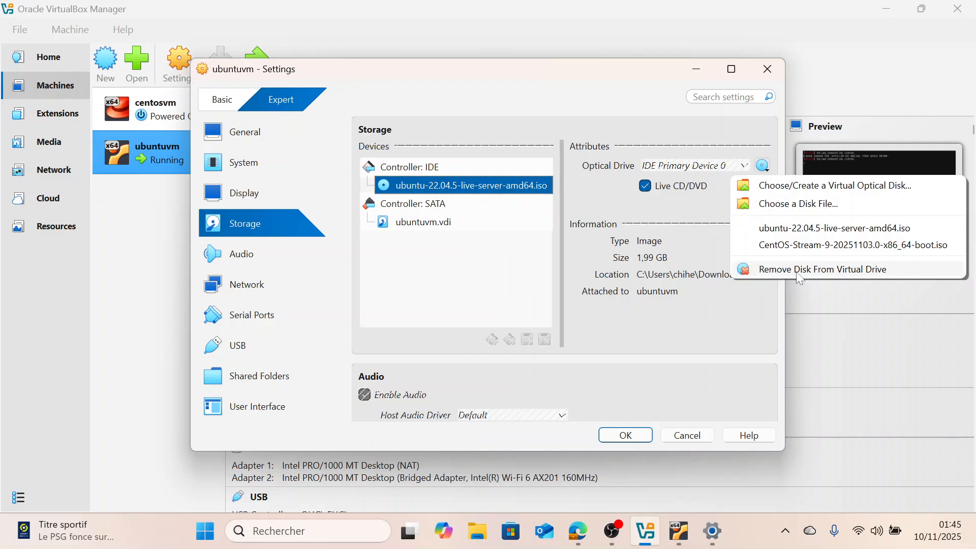
left_click(783, 275)
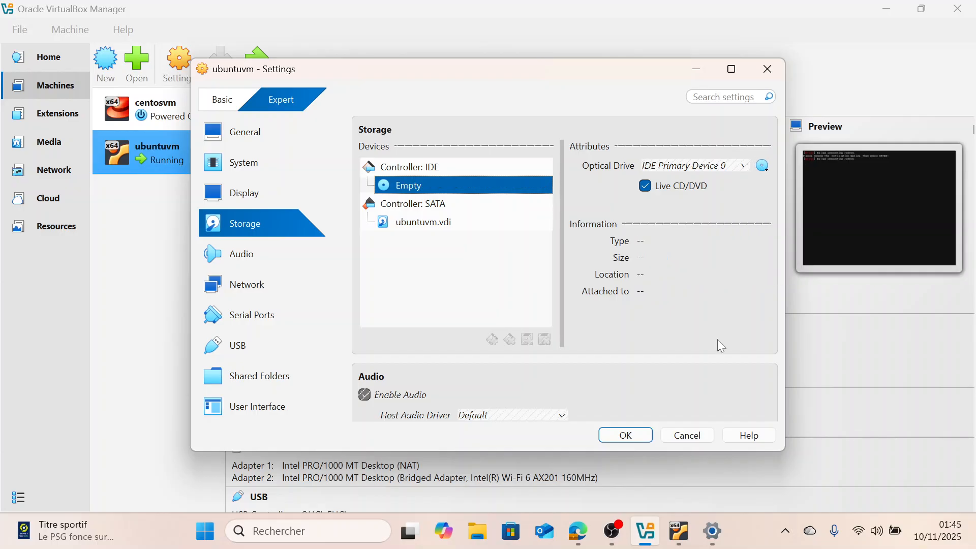
left_click(623, 436)
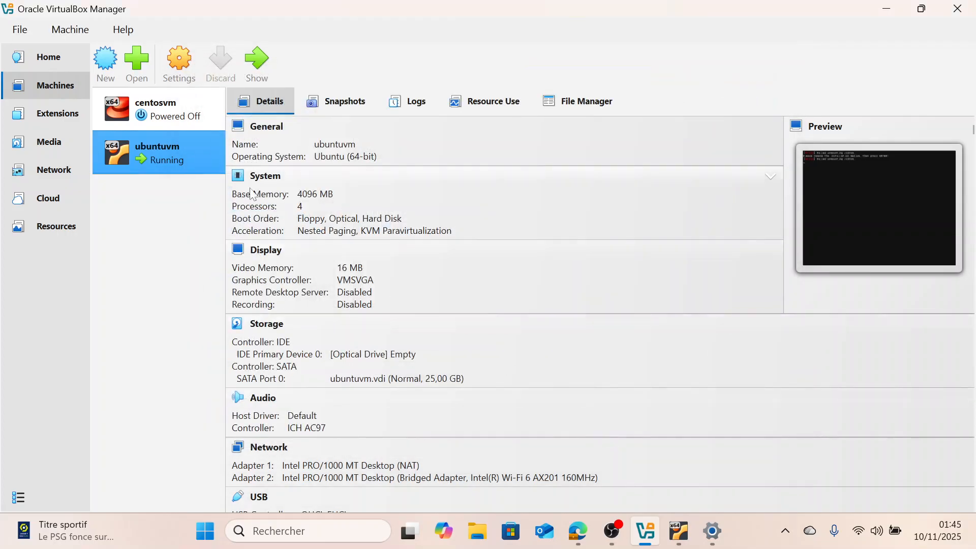
Power off ubuntuvm, ticking the option to not show the confirmation message again
right_click(187, 164)
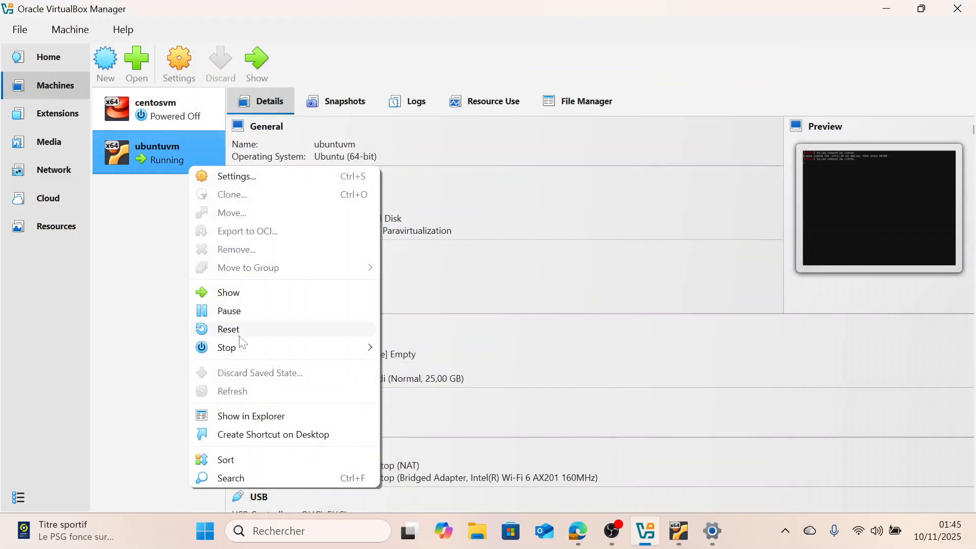
mouse_move(239, 347)
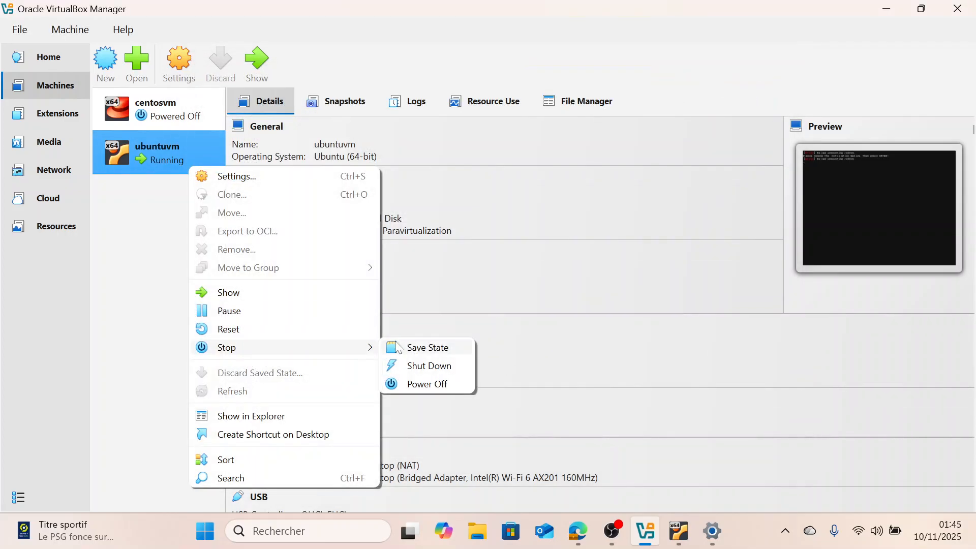
left_click(411, 383)
left_click(419, 294)
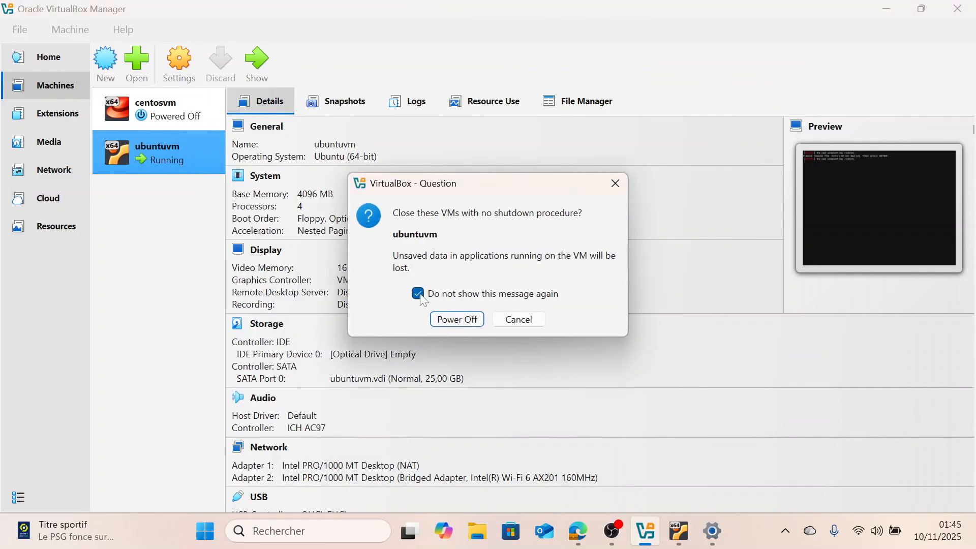
left_click(468, 322)
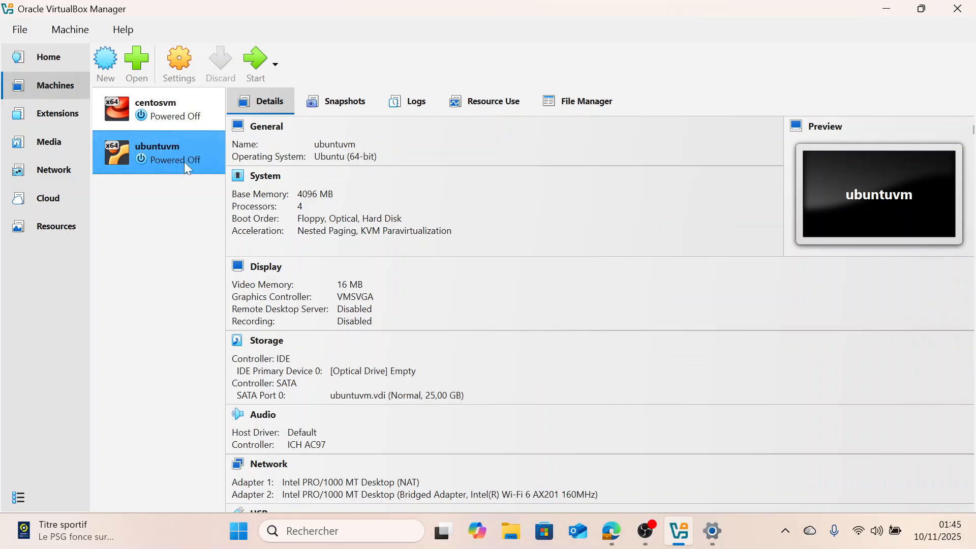
Start ubuntuvm in a maximized window and log in as ubuntuuser with the account password
left_click(252, 61)
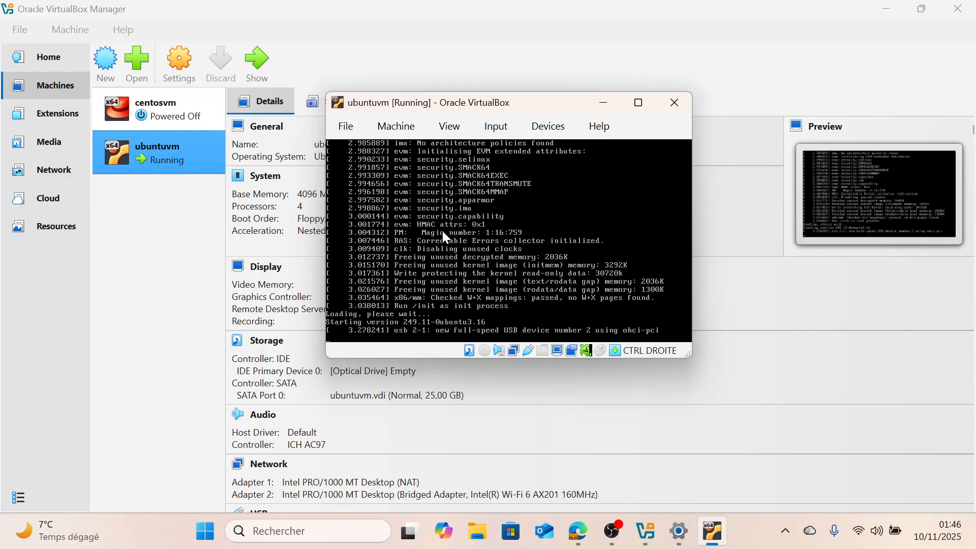
left_click(638, 102)
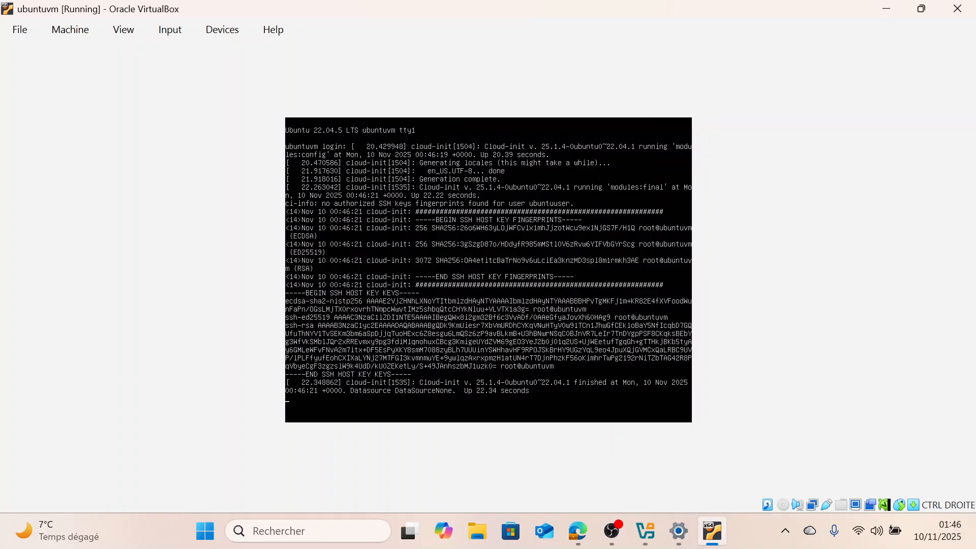
key("Return")
type("buntuuser")
key("Return")
key("Return")
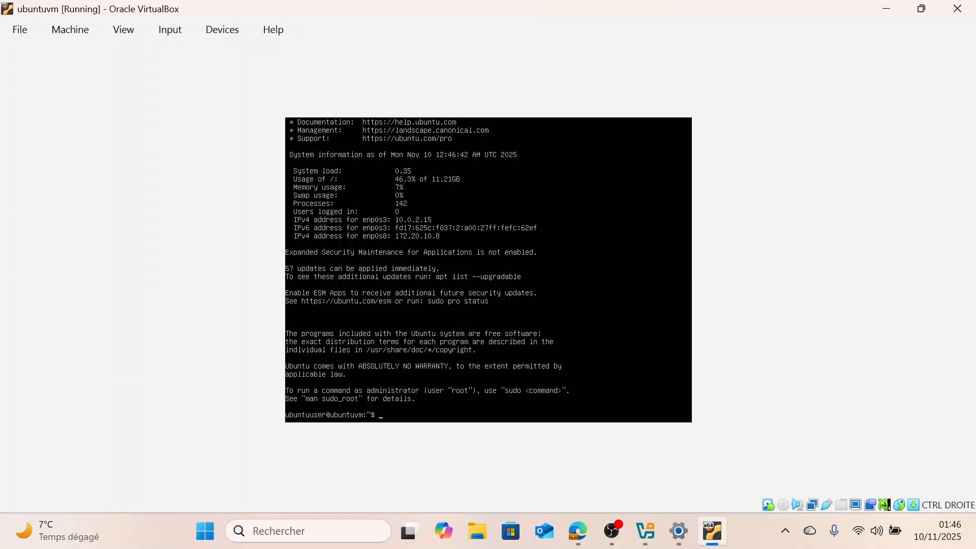
Clear the terminal and run whoami to check the logged-in user
type("clear")
key("Return")
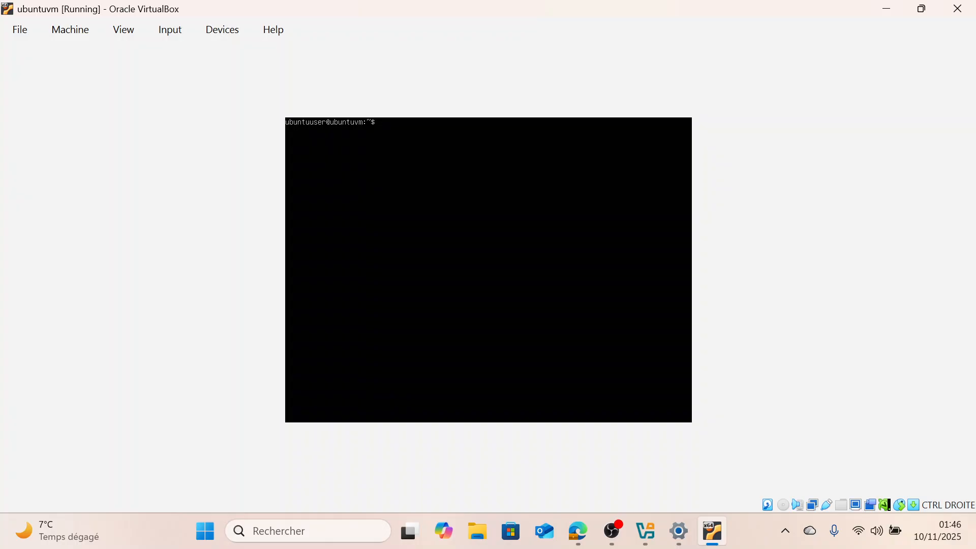
type("whoami")
key("Return")
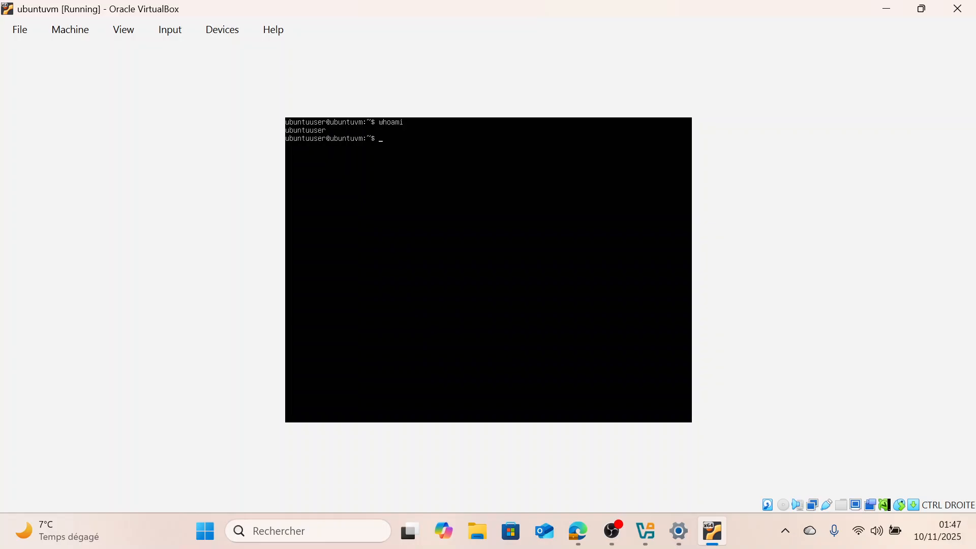
Run hostname and ip addr show in the VM console to check its name and network addresses
type("hostname")
key("Return")
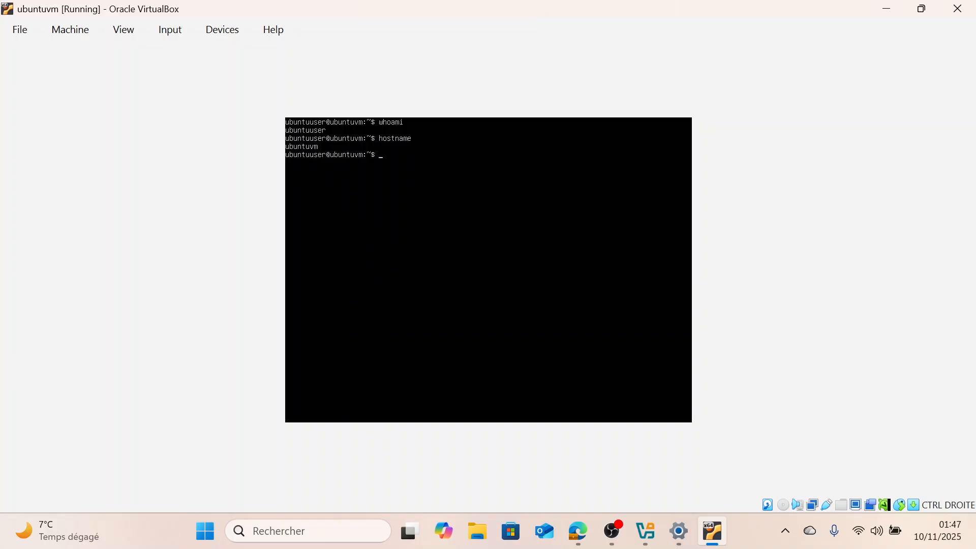
type("ip addr show")
key("Return")
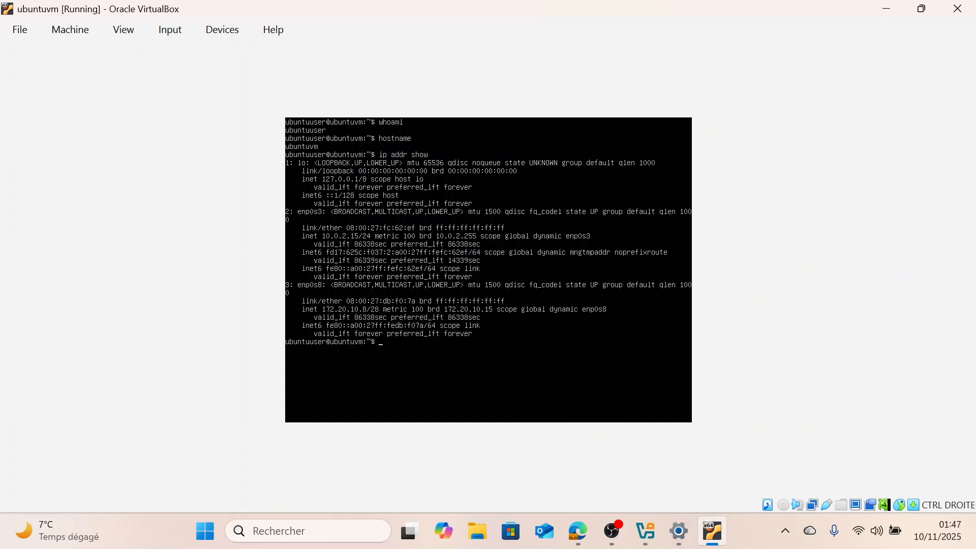
Open Git Bash on the host and move its window beside the VM console
left_click(324, 532)
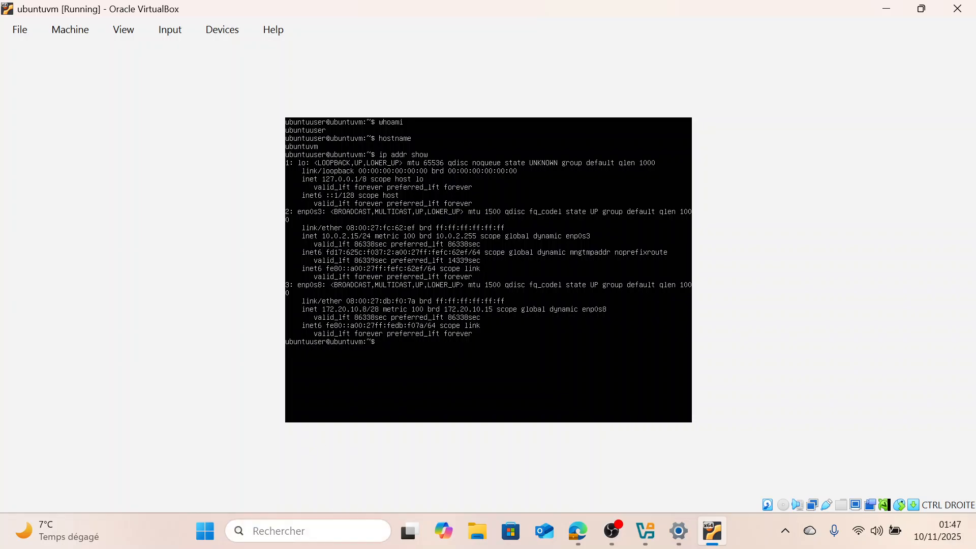
type("git")
key("Return")
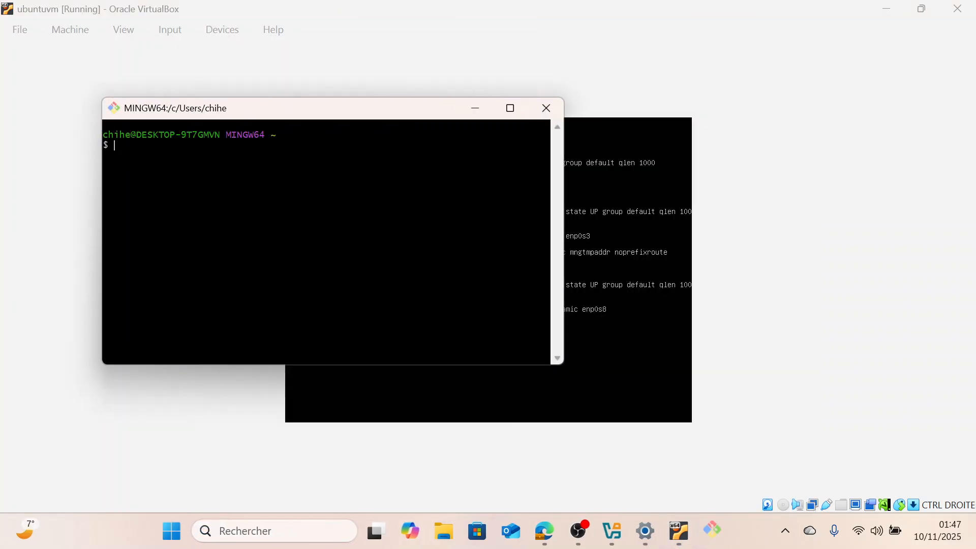
left_click_drag(331, 115, 707, 195)
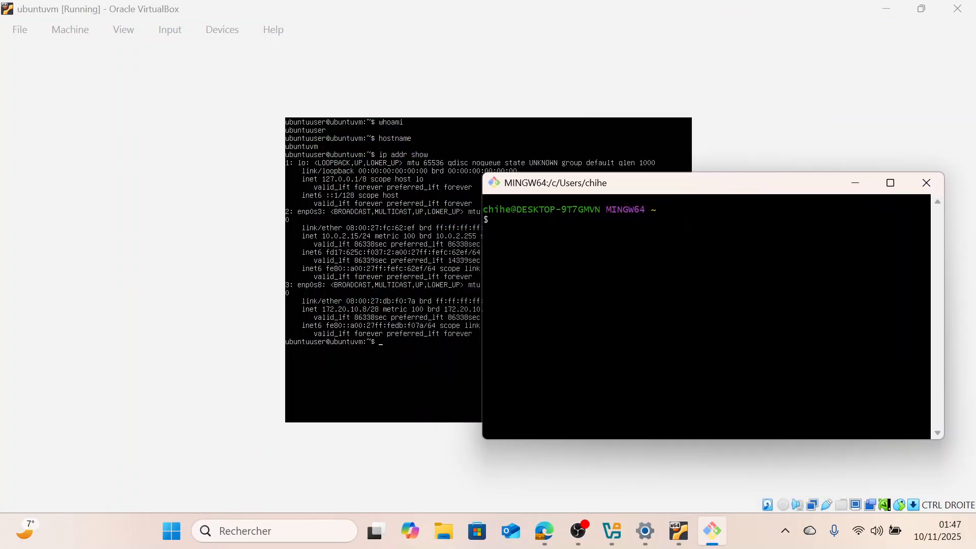
Connect over SSH as ubuntuuser to 172.20.10.8, accepting the host key and entering the account password
type("ssh ubuntuser")
key("BackSpace")
key("BackSpace")
key("BackSpace")
type("user@172.20.10")
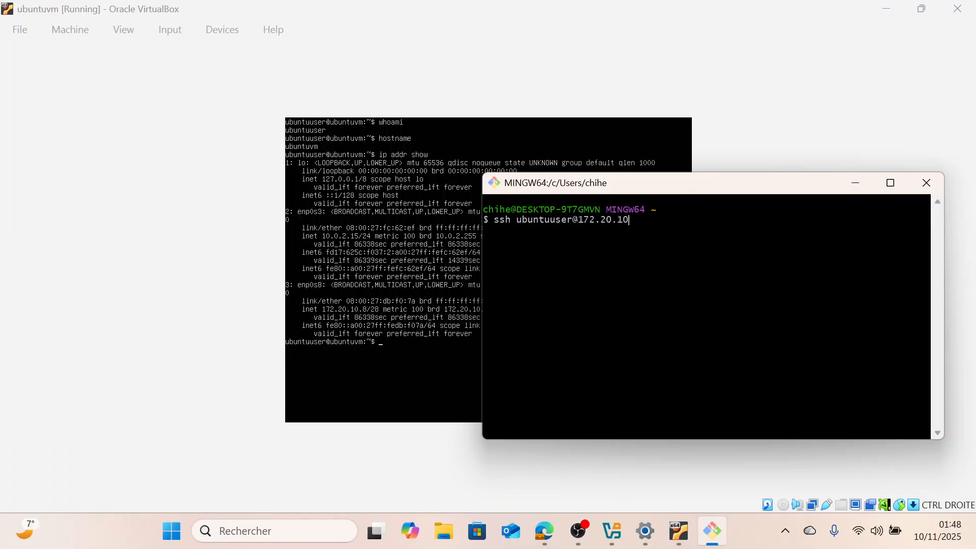
type(".8")
key("Return")
type("yes")
key("Return")
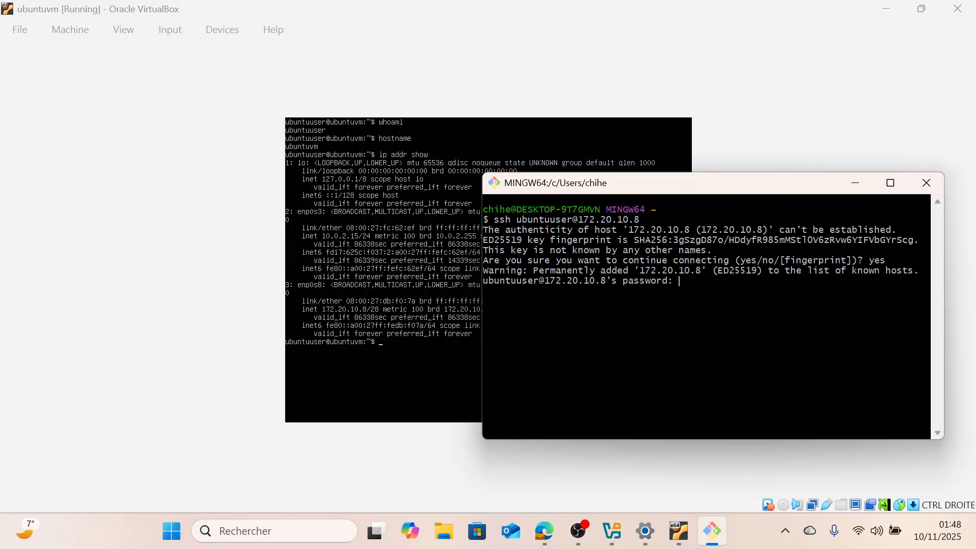
key("Return")
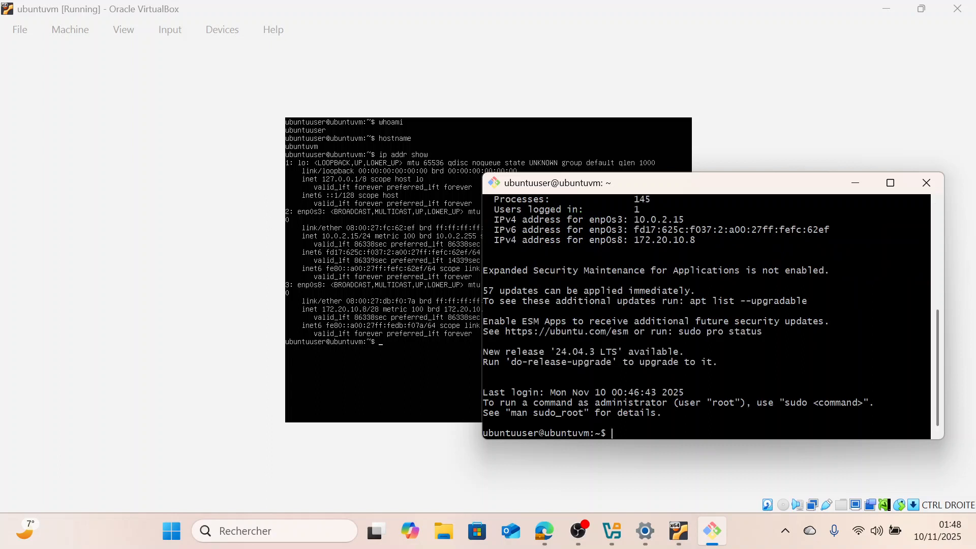
Clear the SSH terminal and run whoami and hostname over the SSH session
left_click_drag(727, 177, 632, 137)
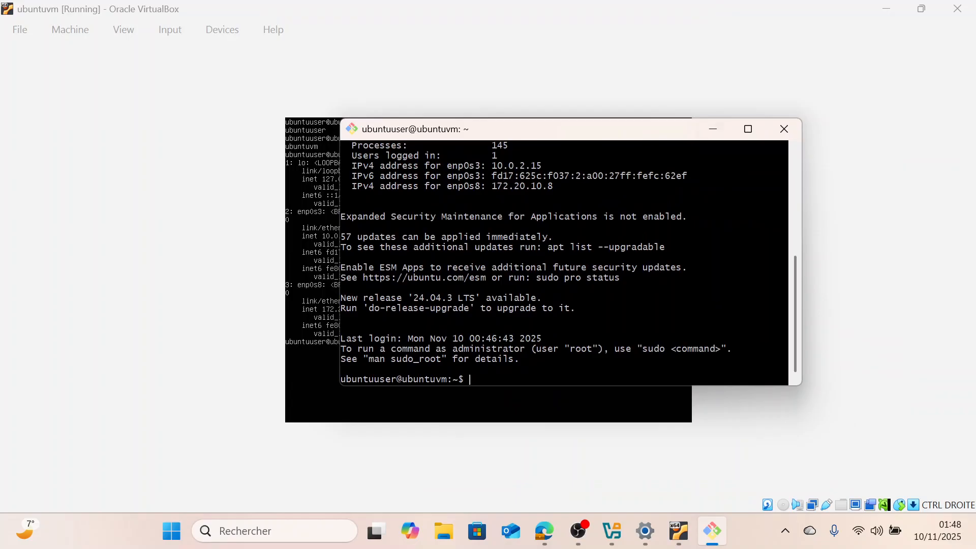
left_click(888, 9)
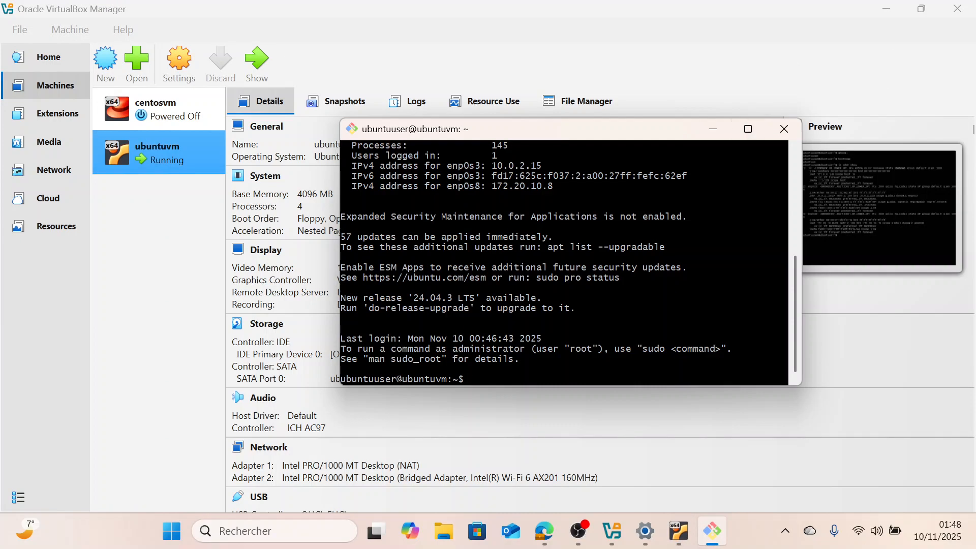
type("clear")
key("Return")
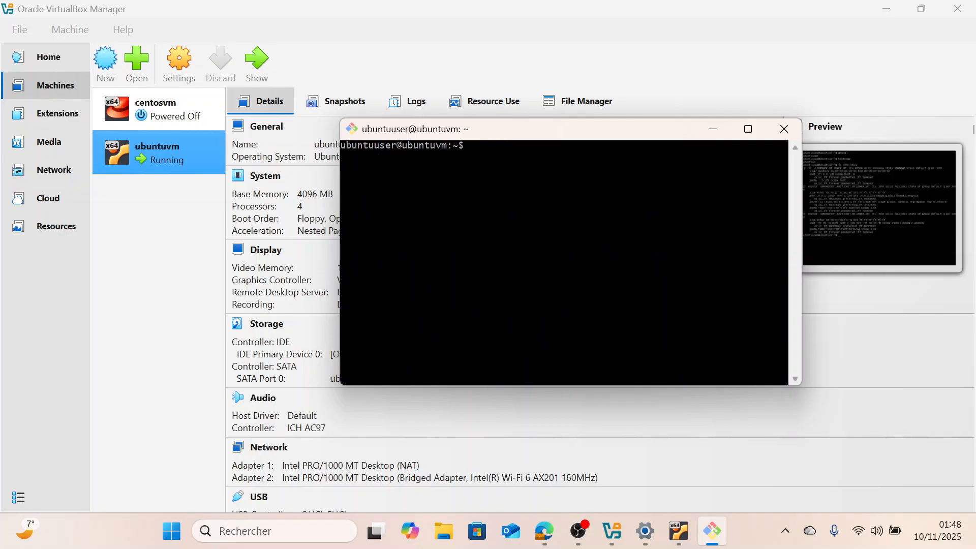
type("whoami")
key("Return")
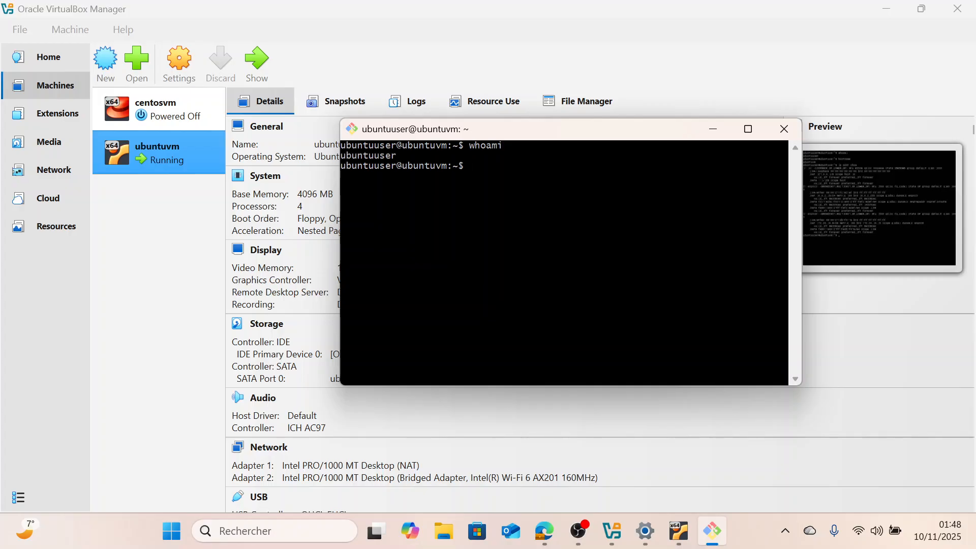
type("hostname")
key("Return")
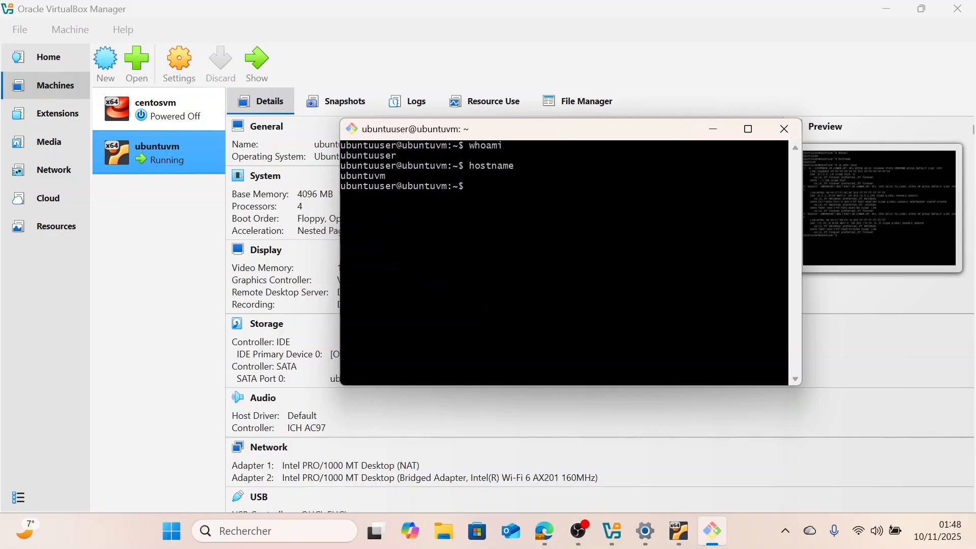
Run ip addr show over SSH and review the listed network interfaces
type("ip addd")
key("BackSpace")
type("e  show")
key("Return")
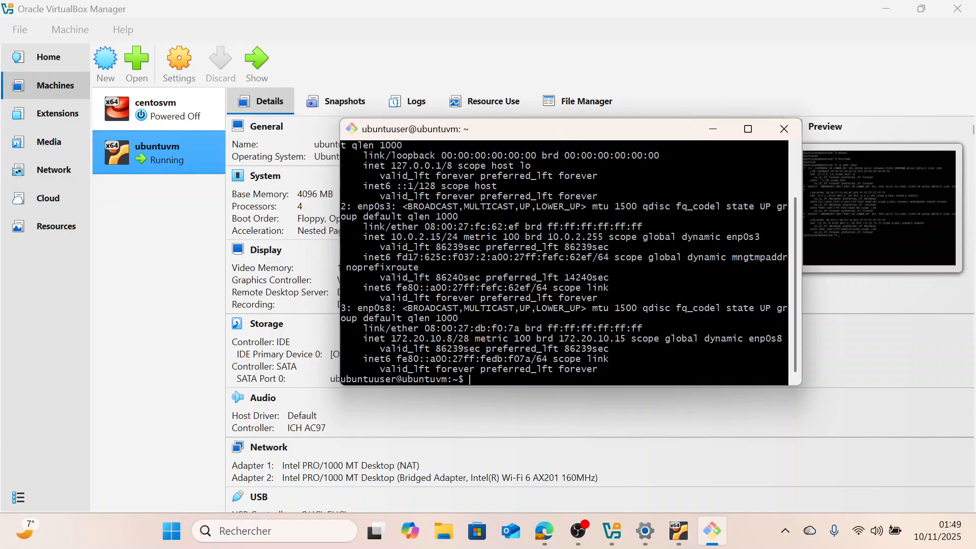
scroll(564, 261, "up", 2)
scroll(565, 262, "down", 2)
Exit the SSH session from the Git Bash terminal
left_click(678, 540)
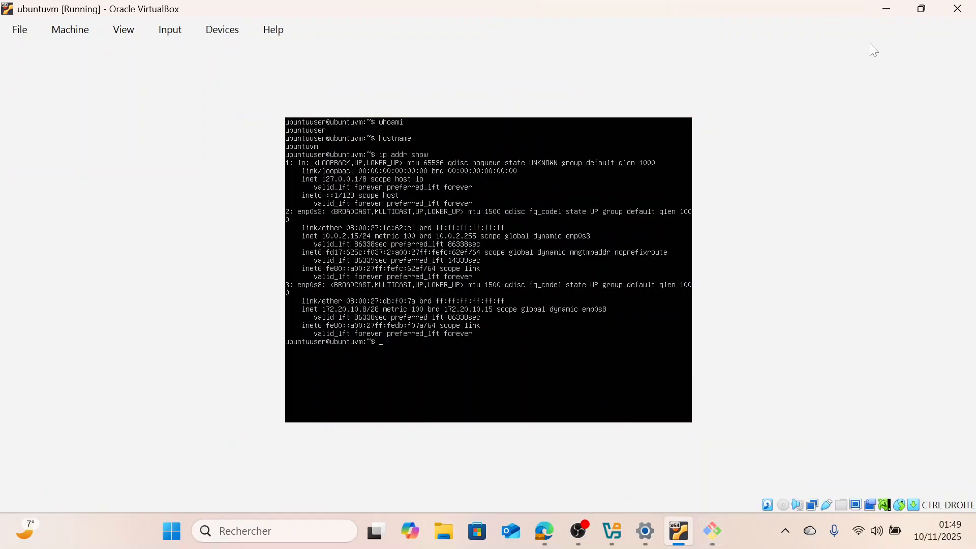
left_click(886, 11)
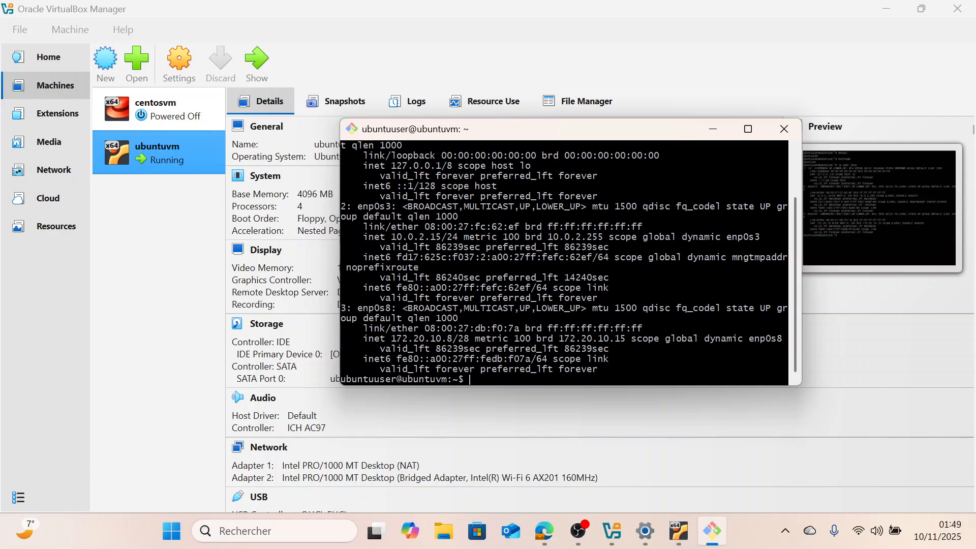
right_click(189, 160)
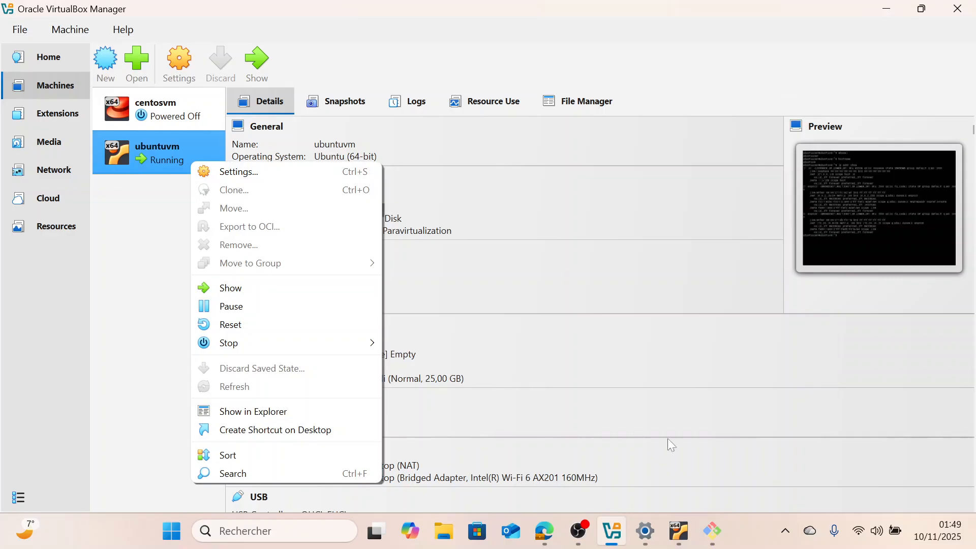
left_click(712, 531)
type("exit")
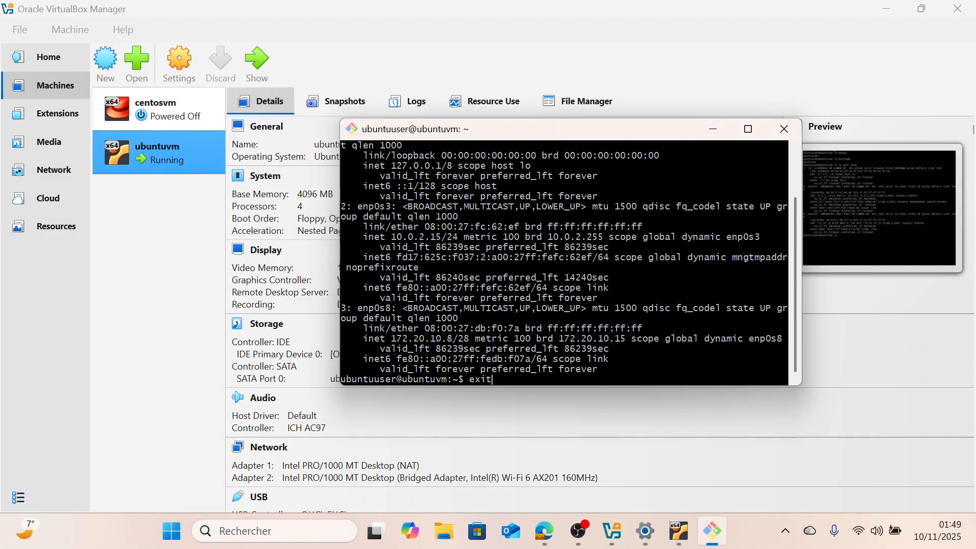
key("Return")
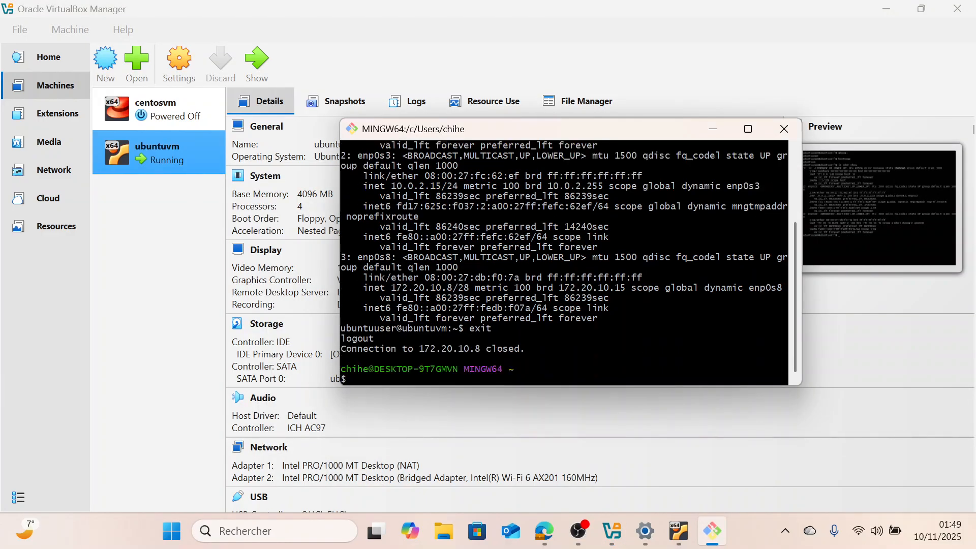
Close Git Bash and power off ubuntuvm from the VirtualBox Manager
left_click(784, 129)
right_click(169, 158)
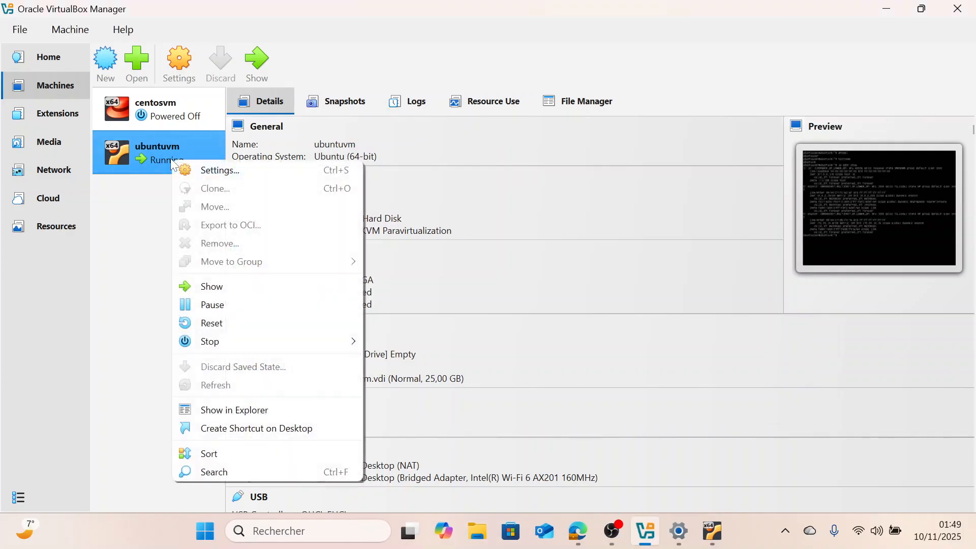
mouse_move(219, 343)
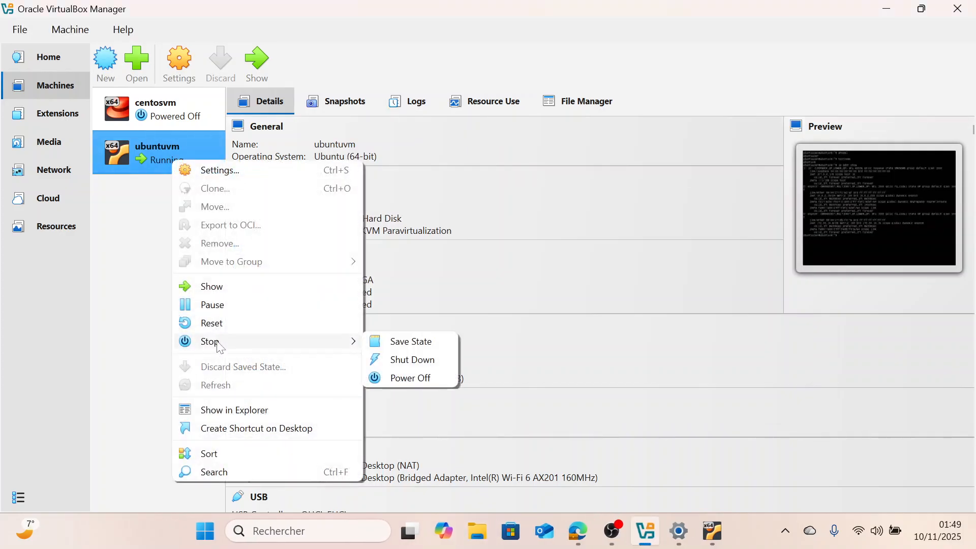
left_click(403, 378)
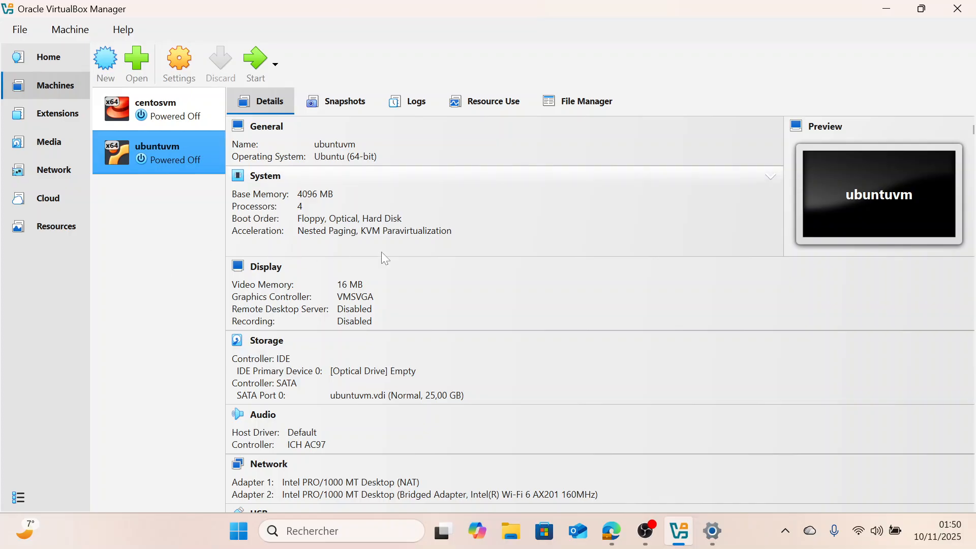
left_click(644, 533)
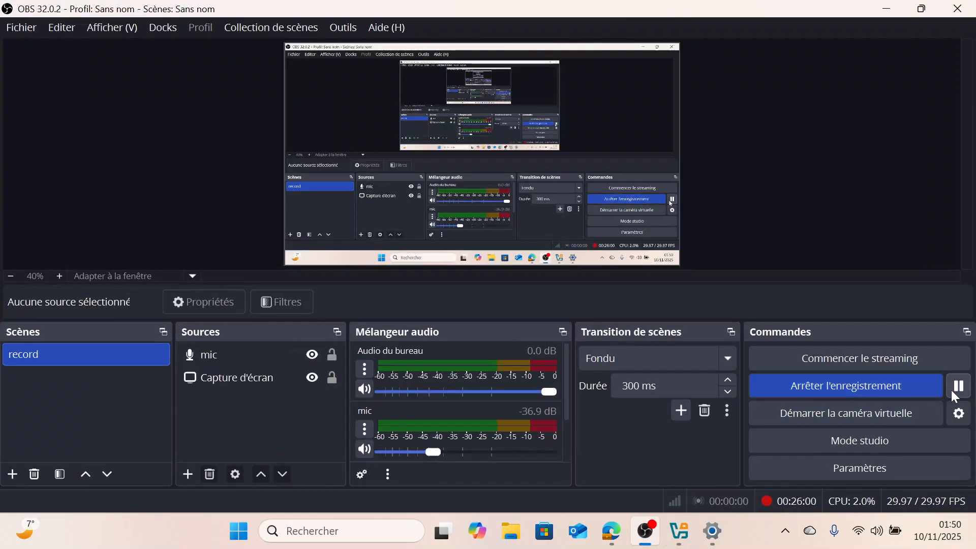